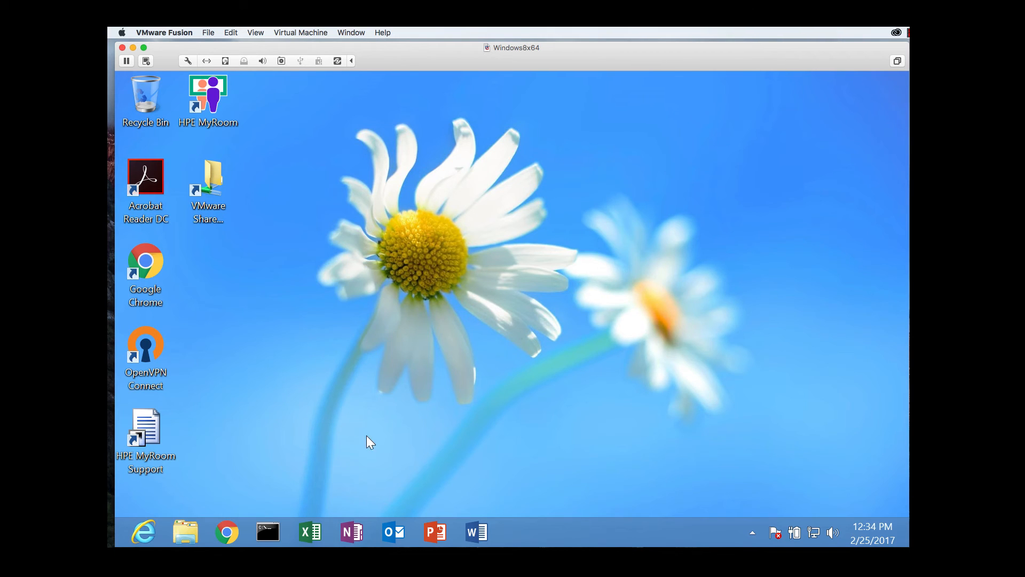
- Start Excel, dismiss the What's New notice and create a blank workbook
left_click(307, 530)
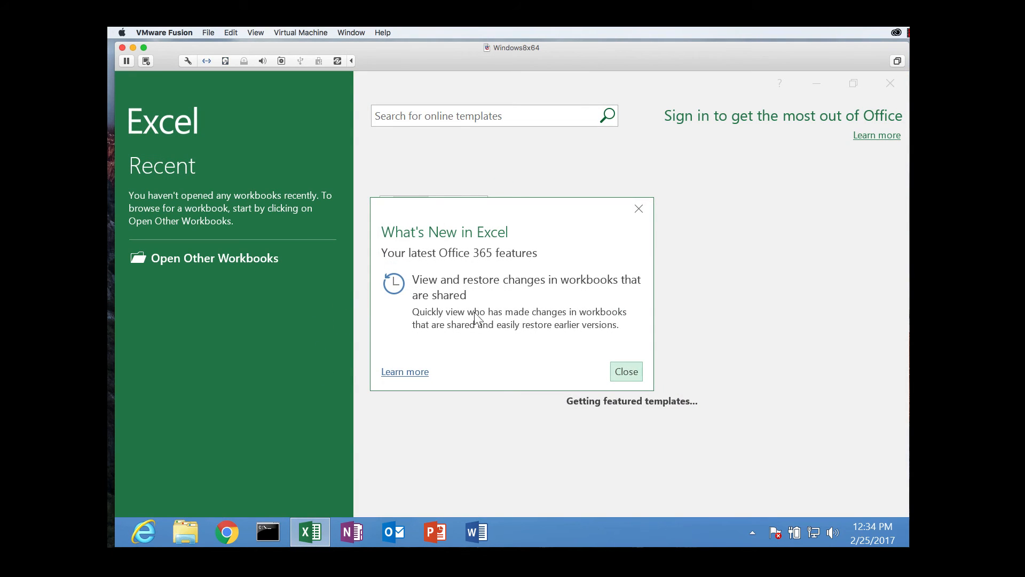
left_click(622, 369)
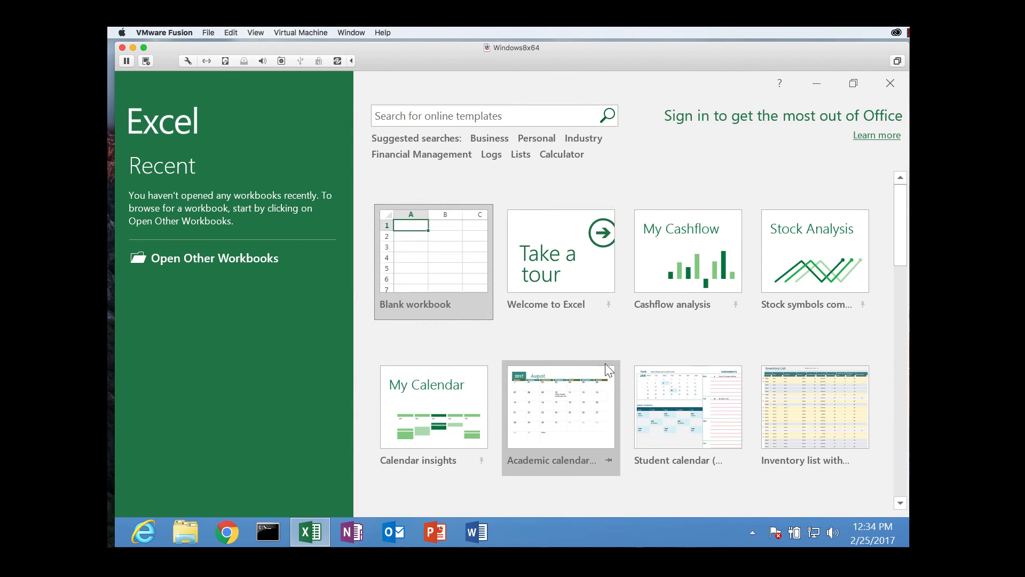
left_click(415, 253)
left_click(415, 251)
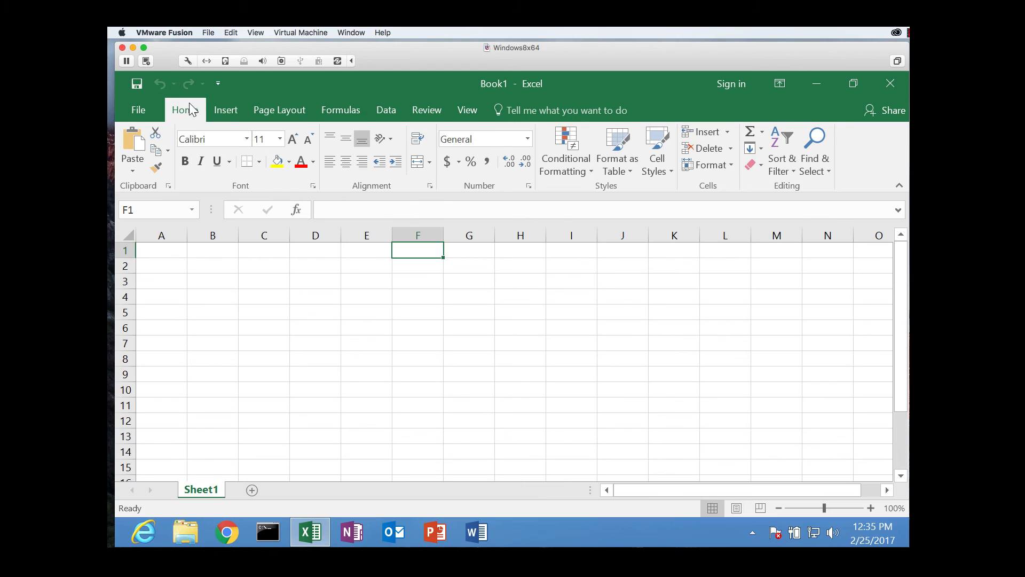
- Select cell A1, view the available save locations for the workbook and return to the sheet without saving
left_click(160, 249)
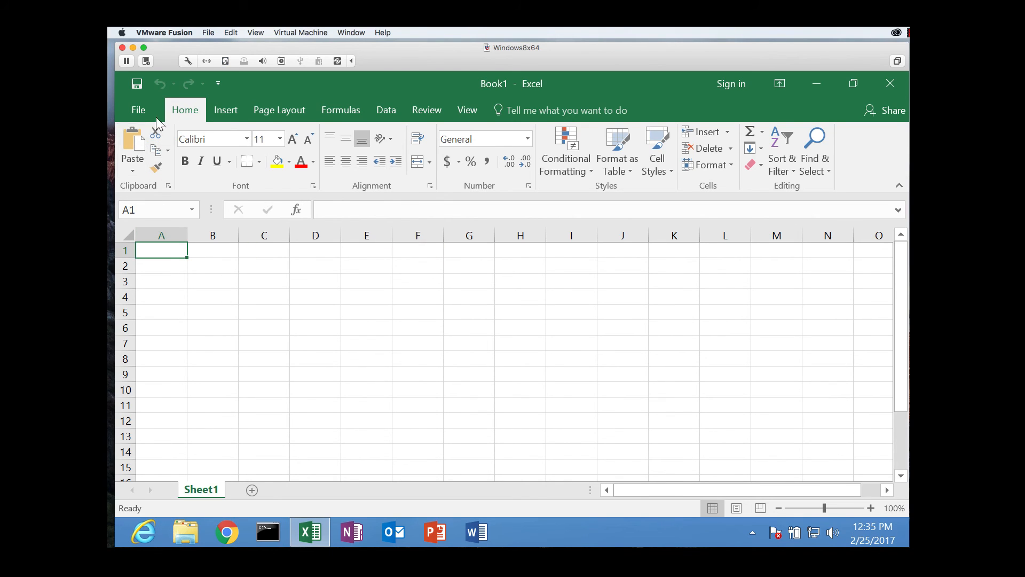
left_click(136, 84)
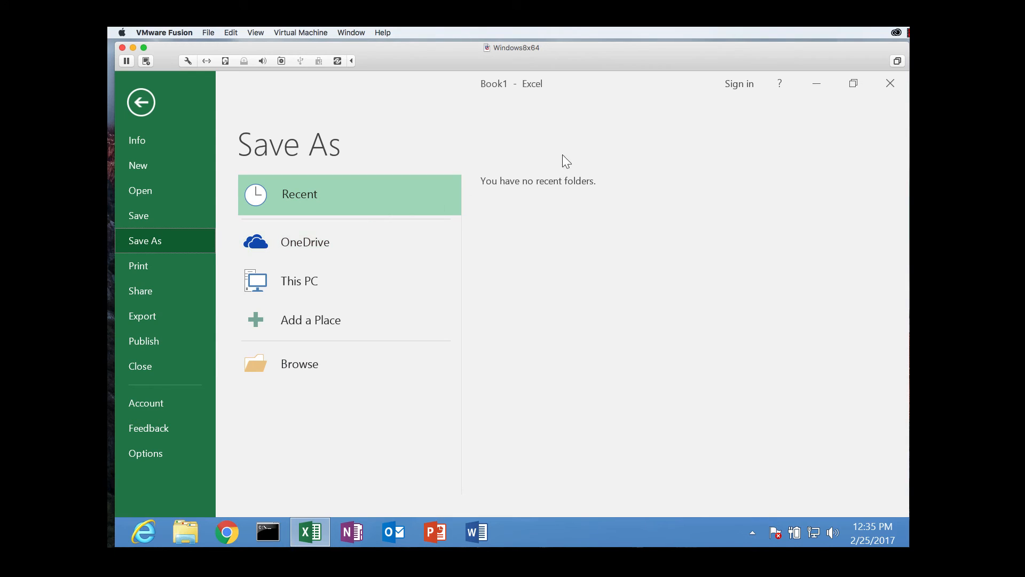
left_click(140, 102)
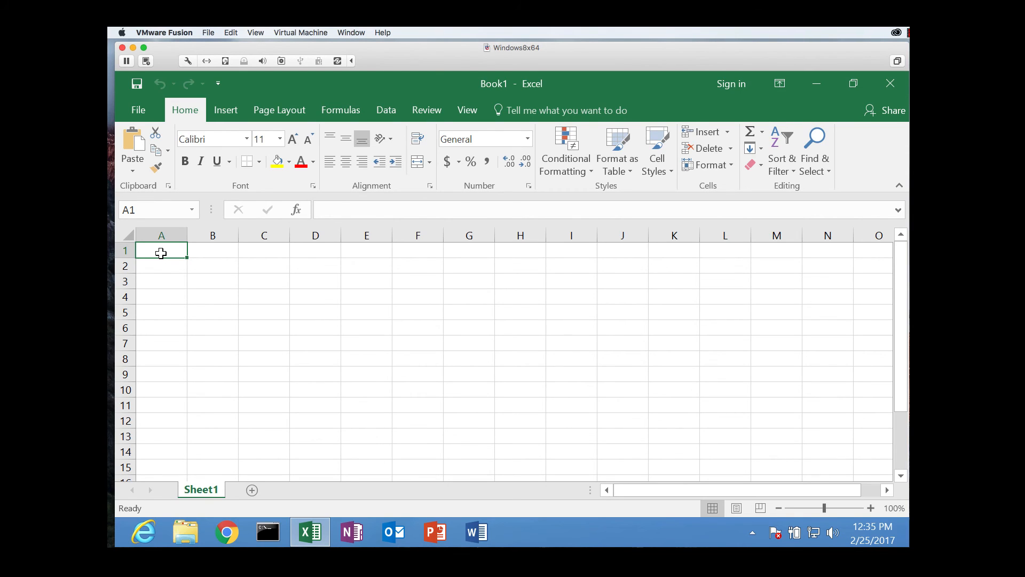
- Enter the title "budget list" in cell A1
type("4")
key("BackSpace")
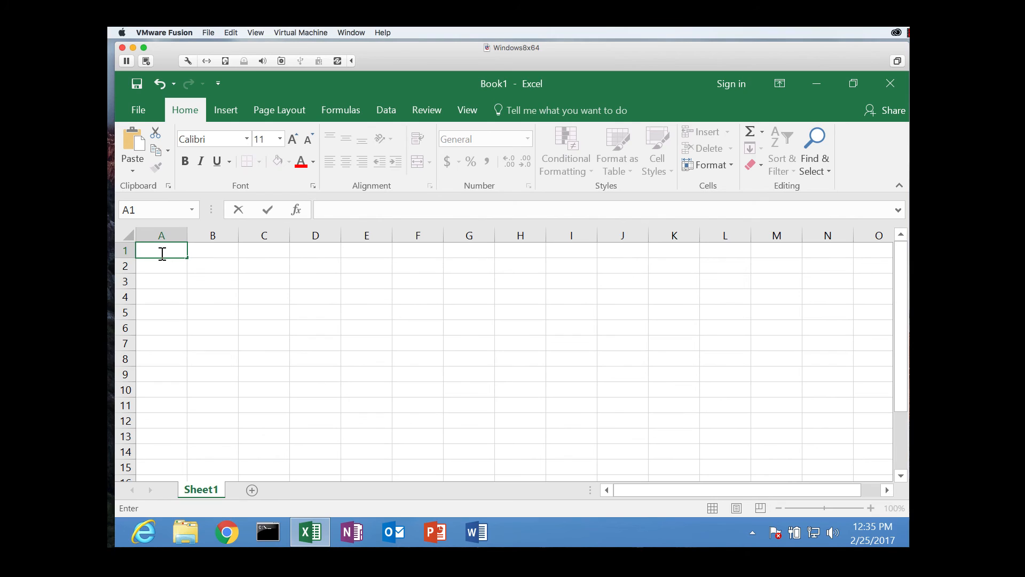
type("budget")
type(" ist")
key("BackSpace")
key("BackSpace")
type("list")
- Select the title text in cell A1 and view the available font sizes and fonts without changing them
left_click_drag(189, 250, 138, 251)
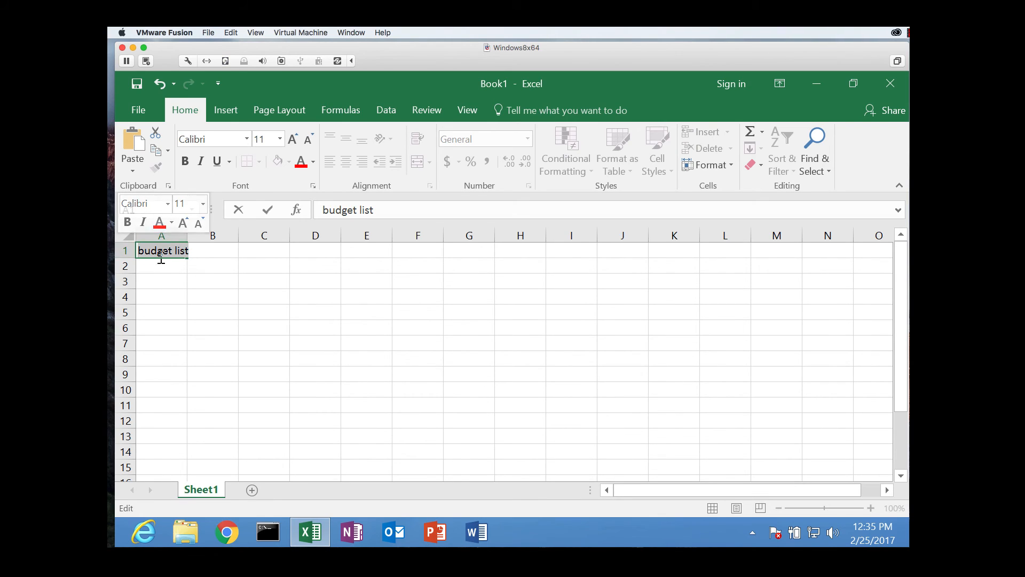
left_click(280, 139)
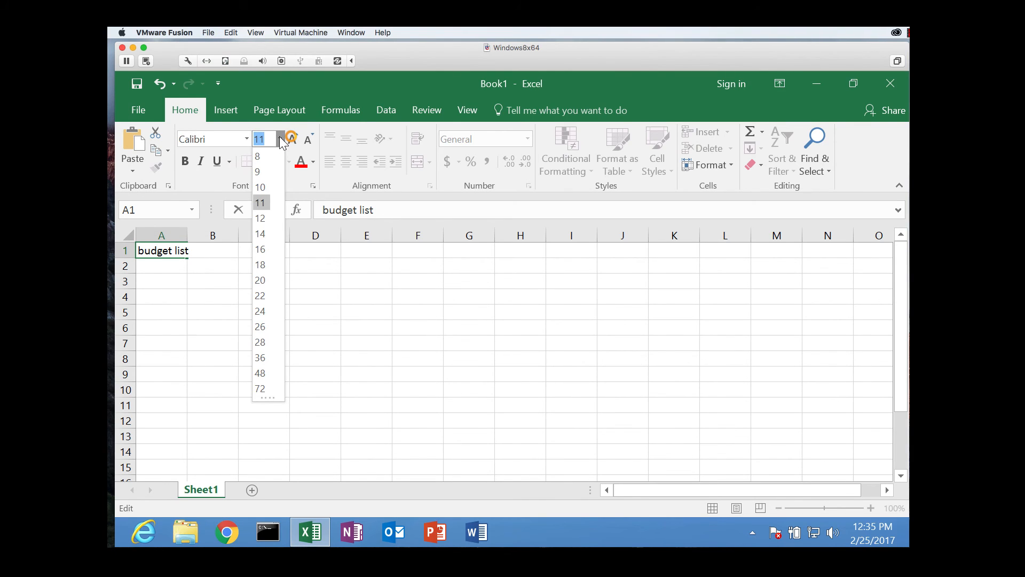
left_click(280, 138)
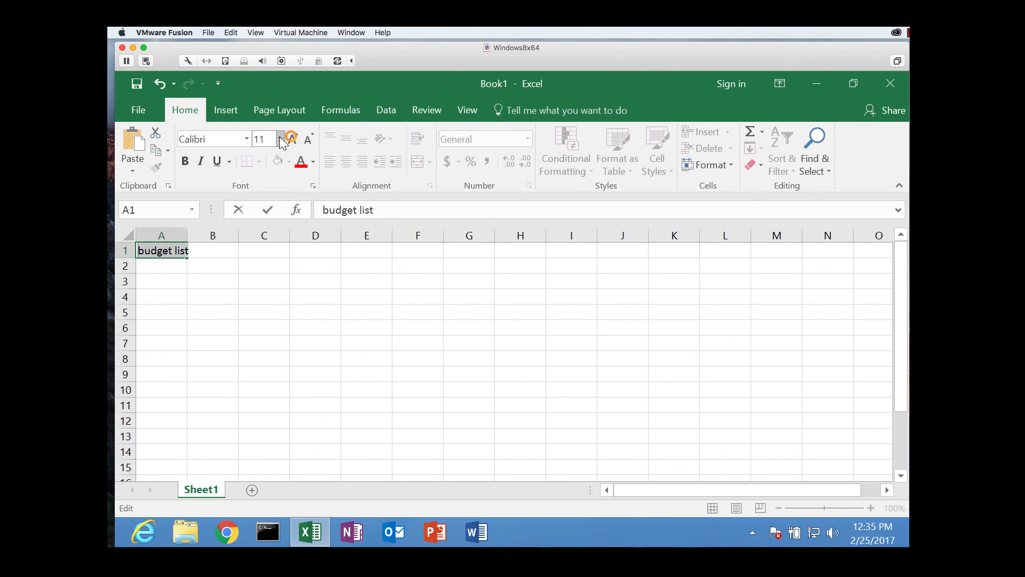
left_click(247, 139)
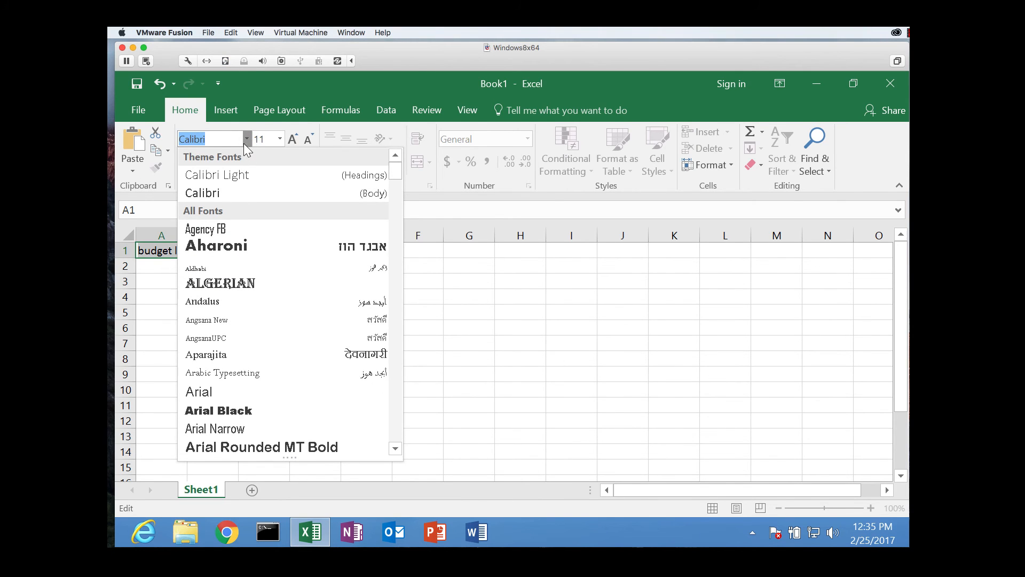
left_click(245, 139)
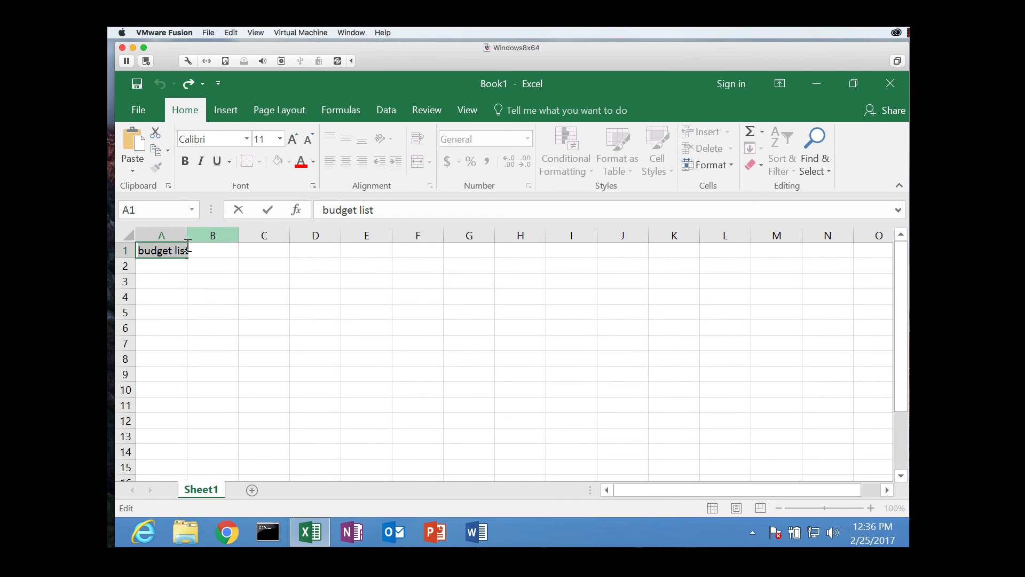
- Widen column A to over three times its default width and center the title in cell A1 horizontally
left_click(174, 265)
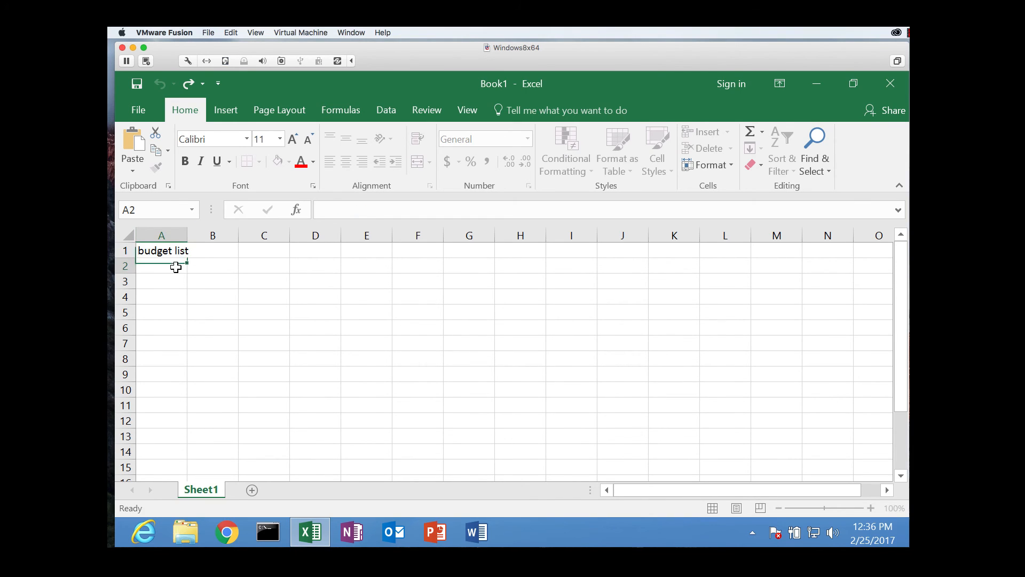
left_click(184, 248)
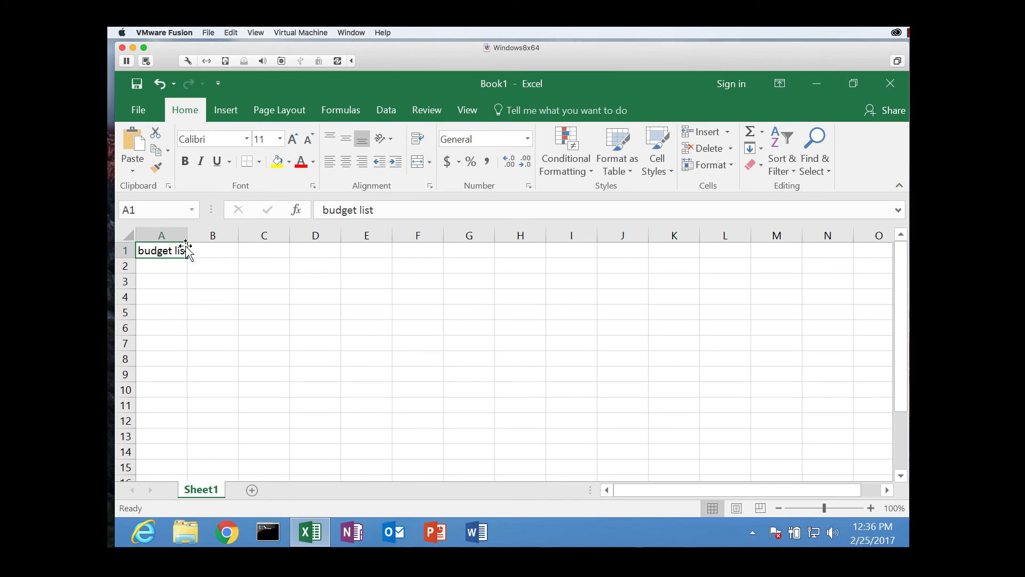
left_click_drag(186, 235, 308, 246)
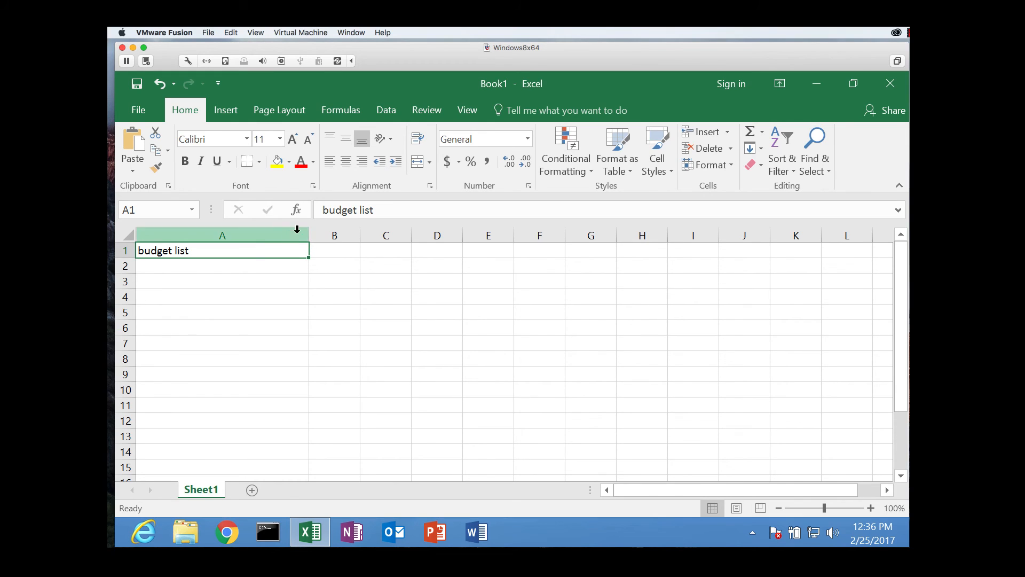
left_click(346, 161)
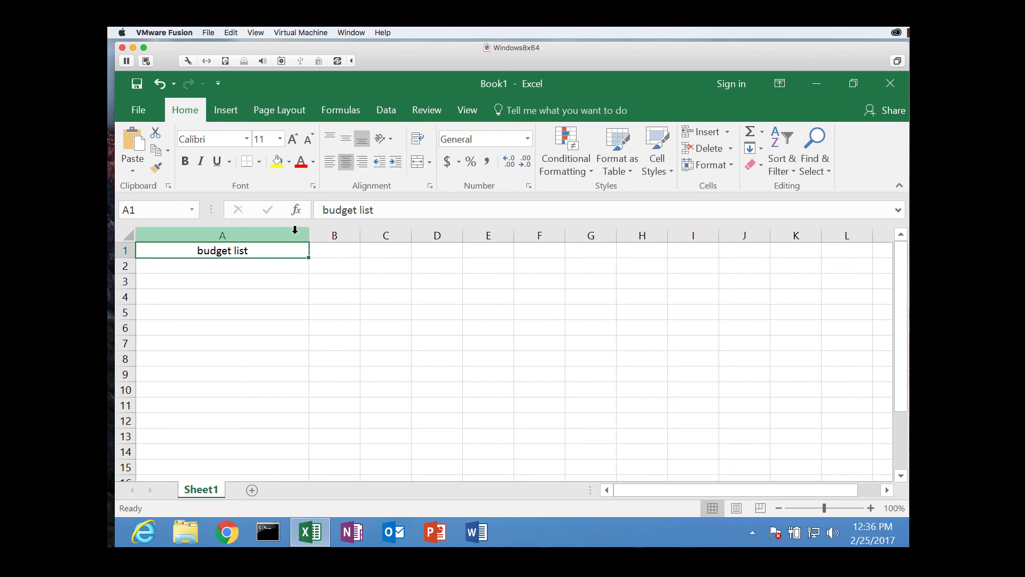
- Narrow column A by about a fifth, keeping the whole title within the column
left_click(254, 266)
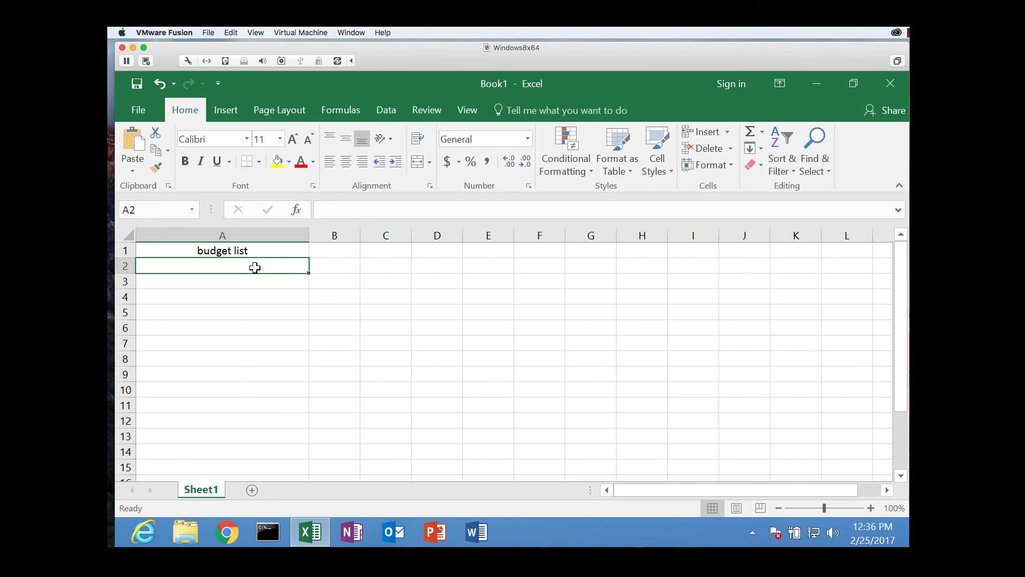
left_click(266, 252)
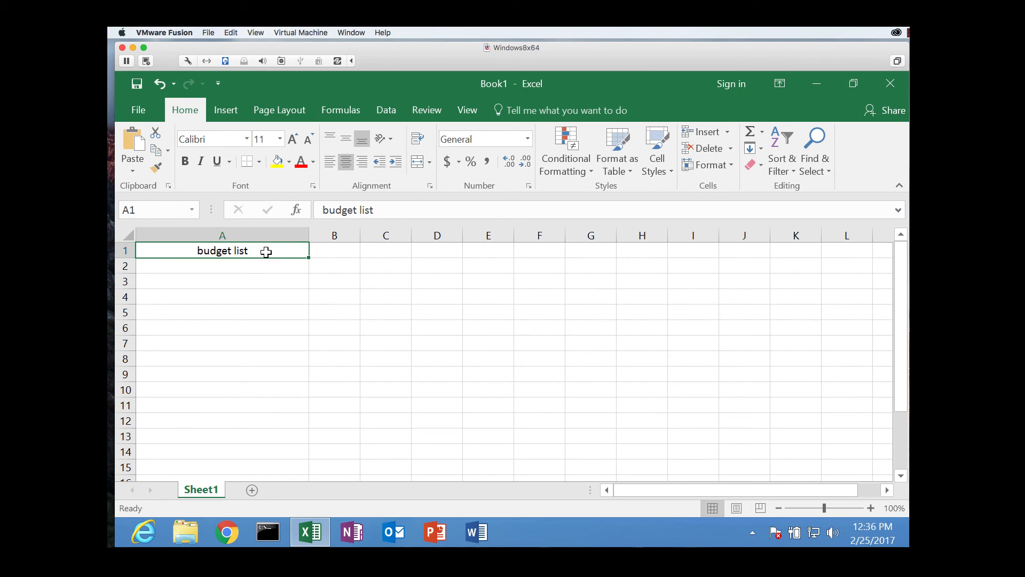
left_click(324, 253)
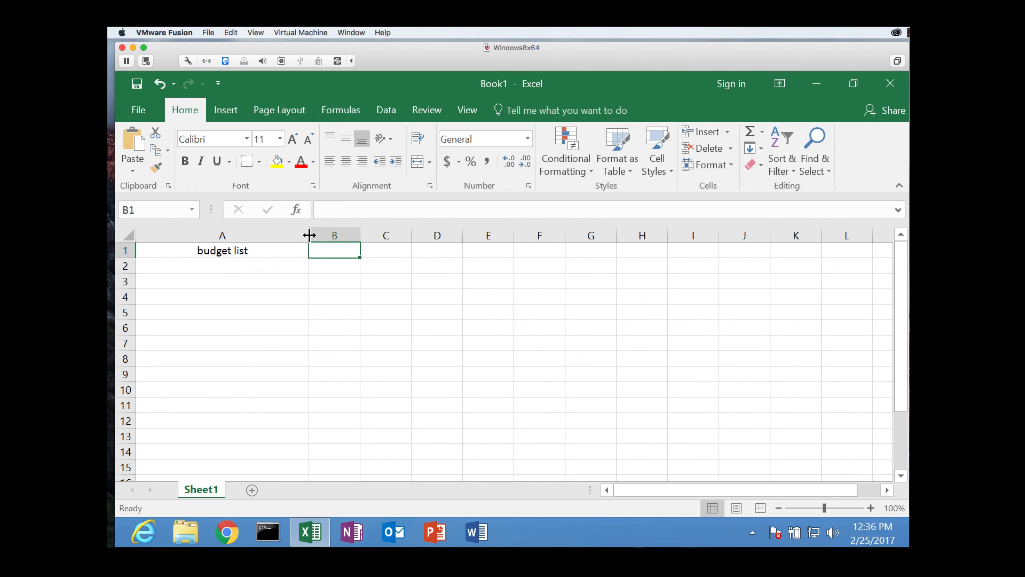
left_click_drag(309, 234, 274, 237)
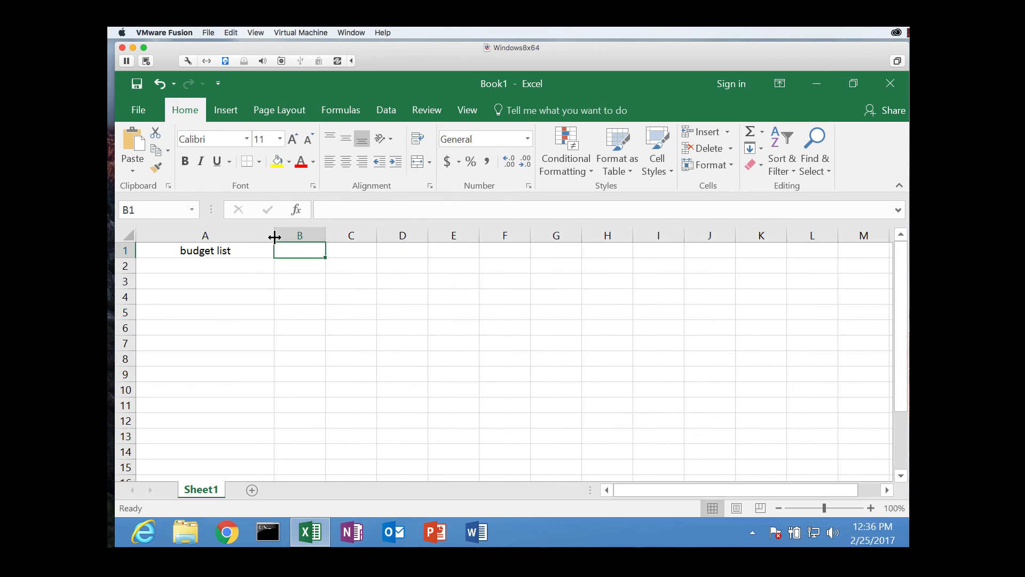
- Select row 1 and increase its height by about a third
left_click(247, 250)
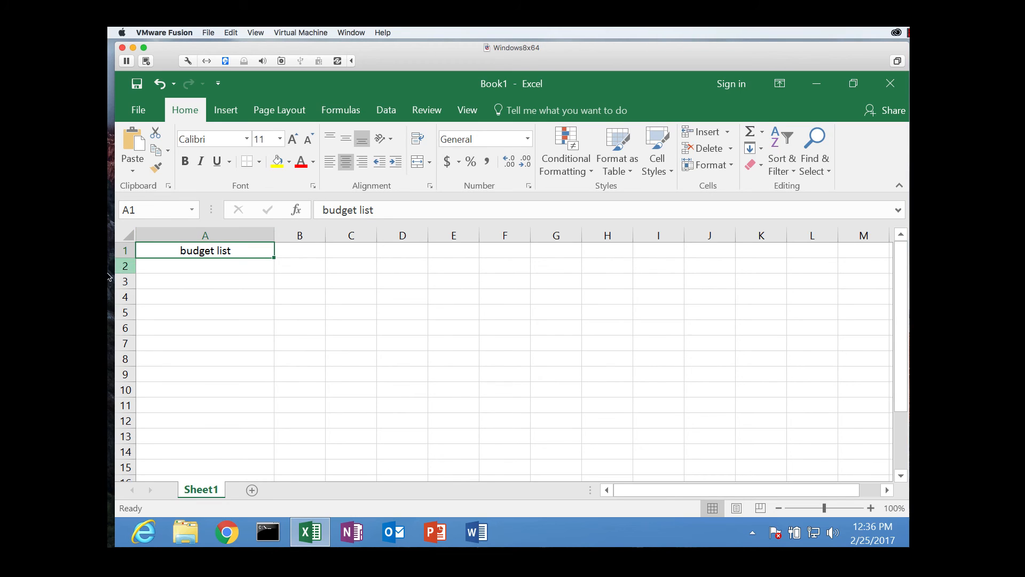
left_click(120, 250)
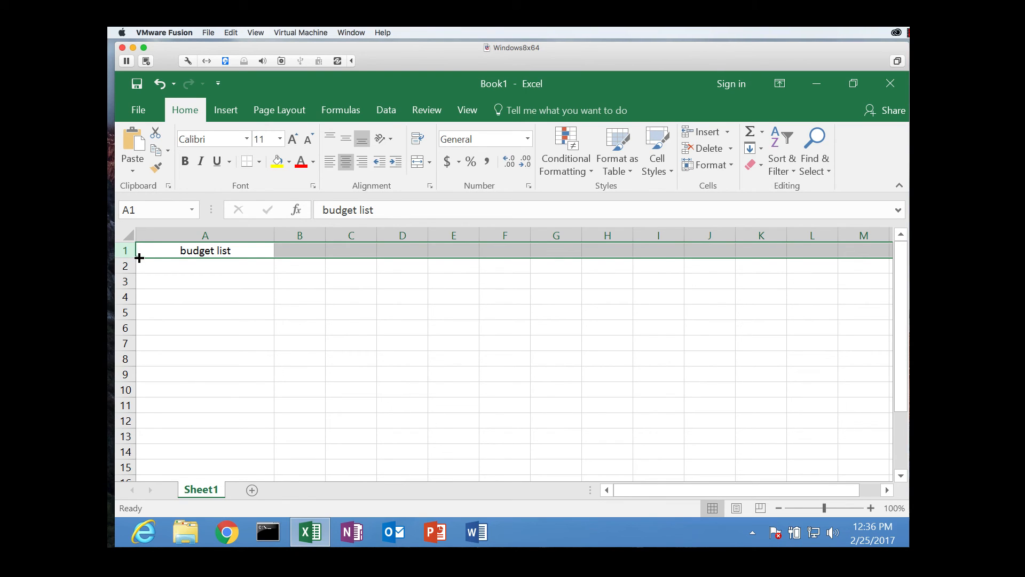
mouse_move(134, 258)
left_mouse_down()
mouse_move(143, 278)
mouse_move(136, 263)
left_mouse_up()
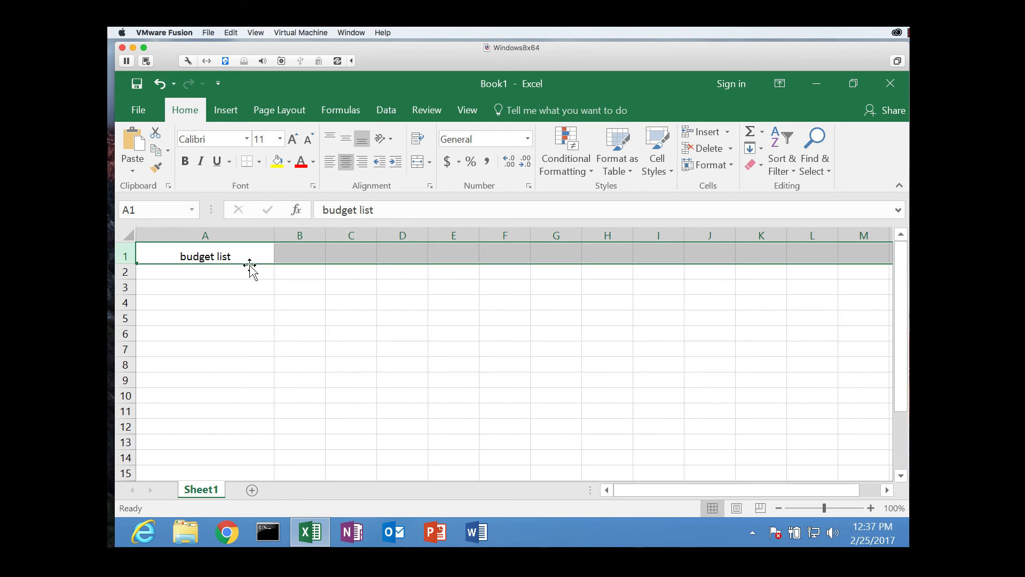
- Enter the formula =123+100 in cell A2
left_click(206, 271)
left_click(205, 271)
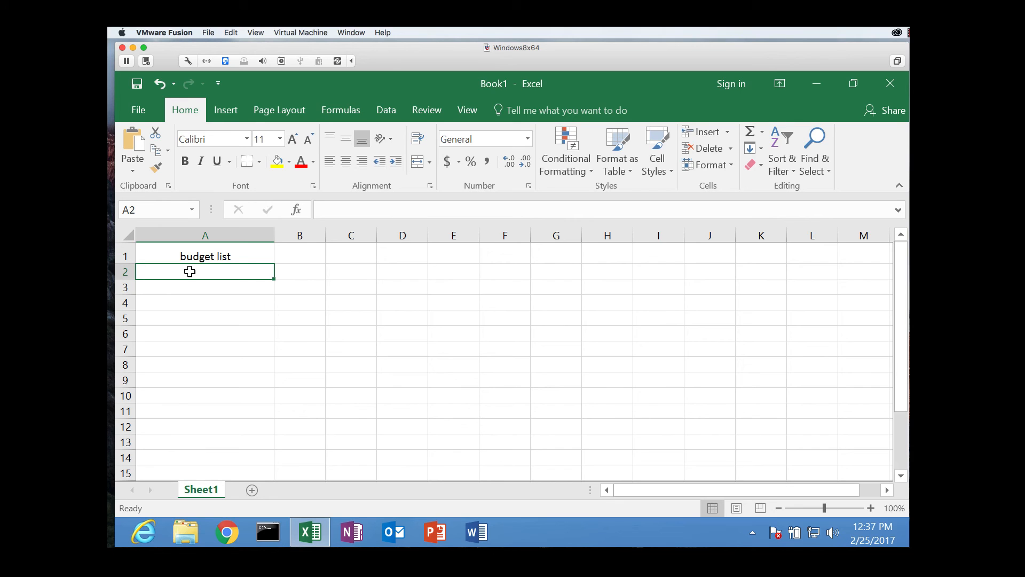
type("=")
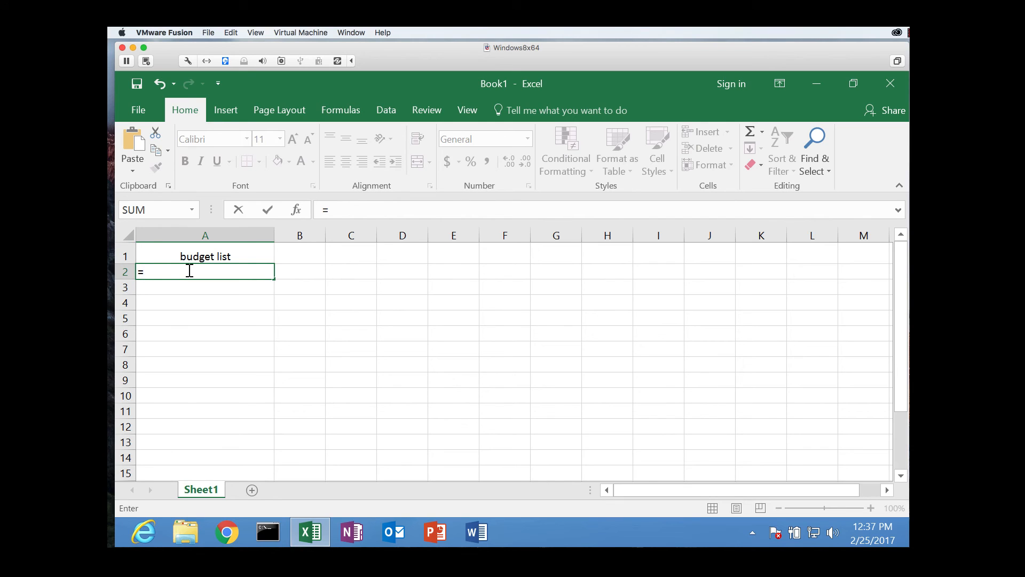
type("123+100")
key("Return")
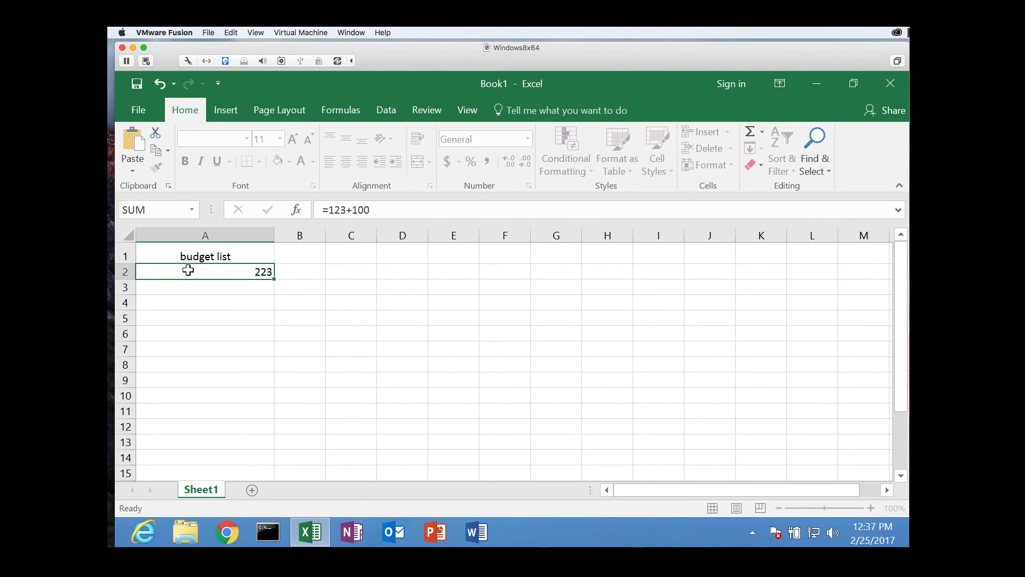
- Replace the formula in cell A2 with a SUM function that adds 123 and 133
left_click(196, 271)
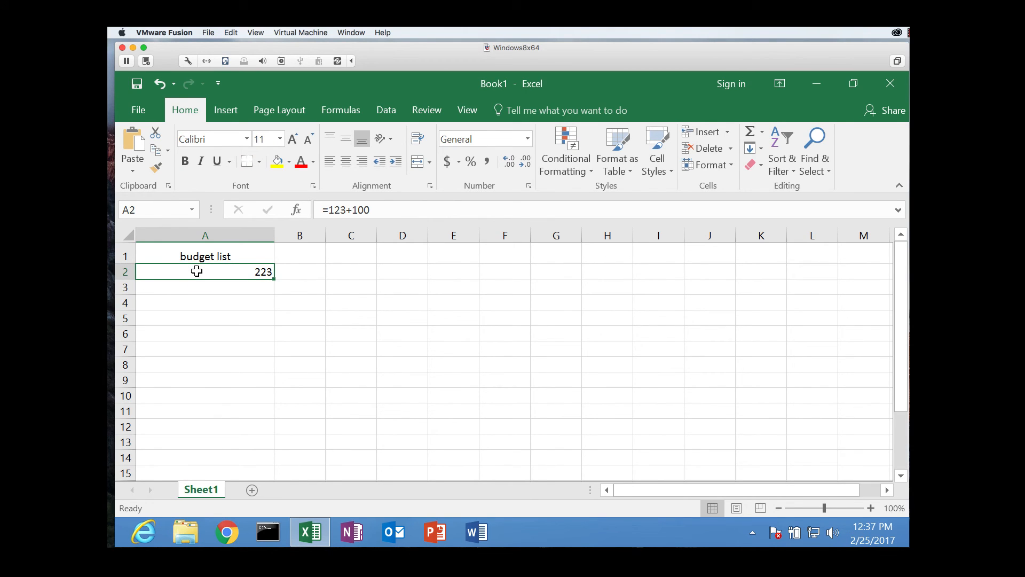
type("=")
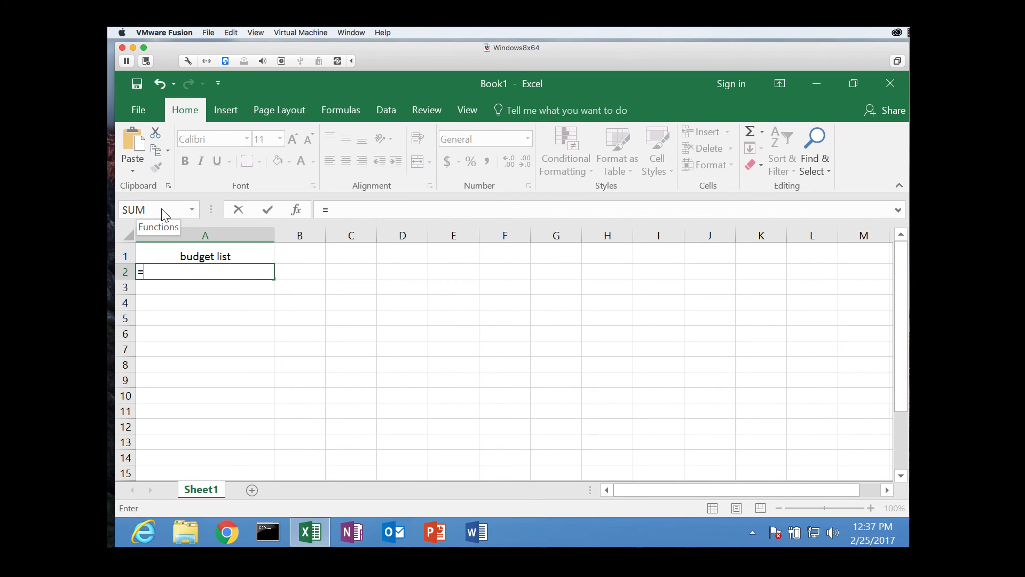
left_click(191, 210)
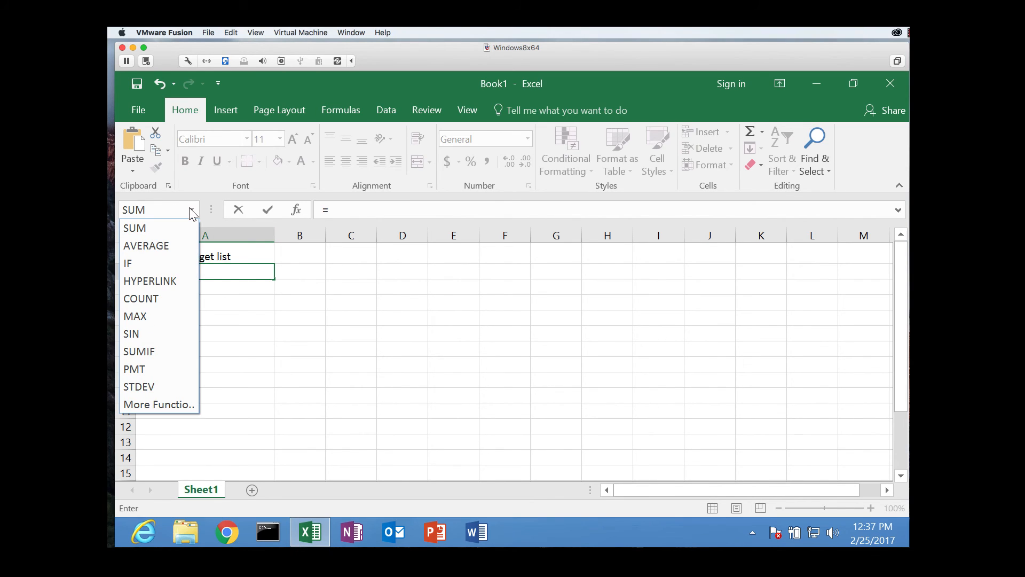
left_click(168, 229)
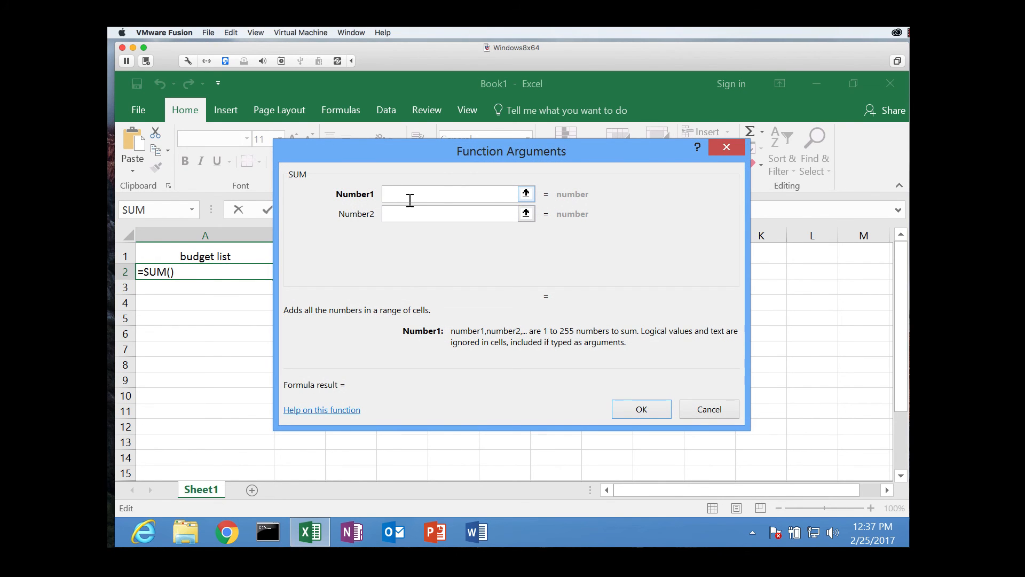
type("123")
left_click(411, 210)
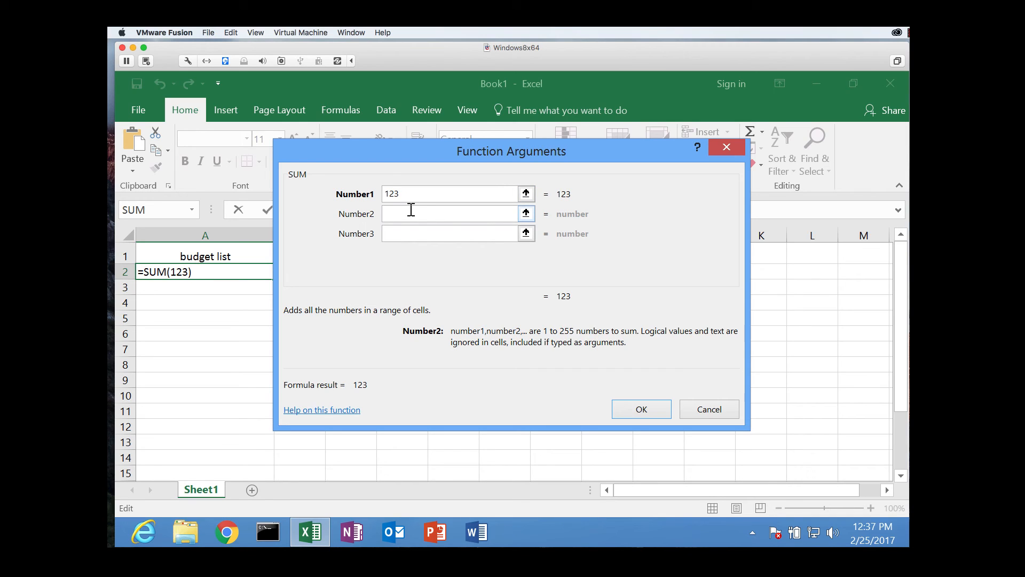
type("133")
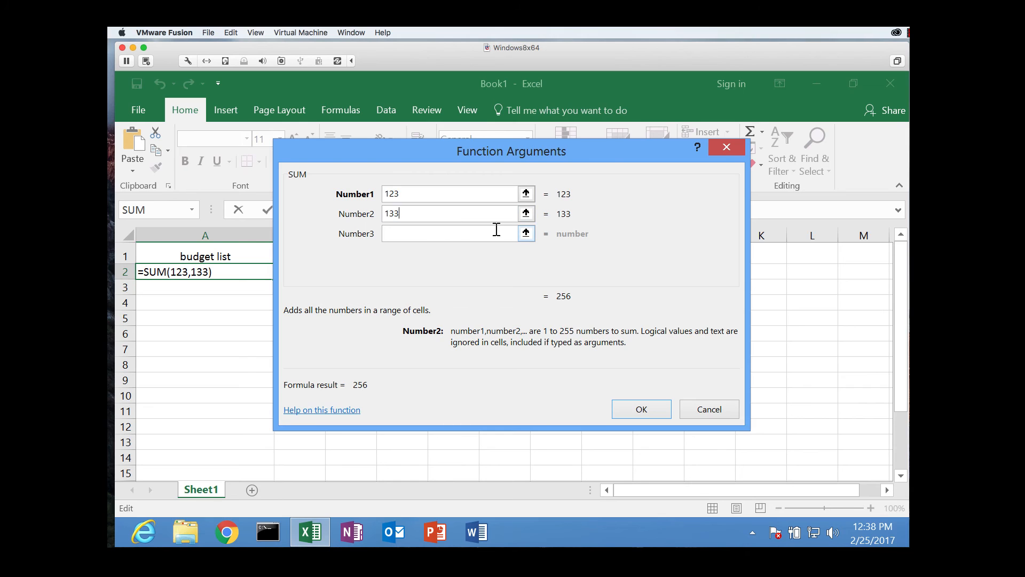
left_click(644, 410)
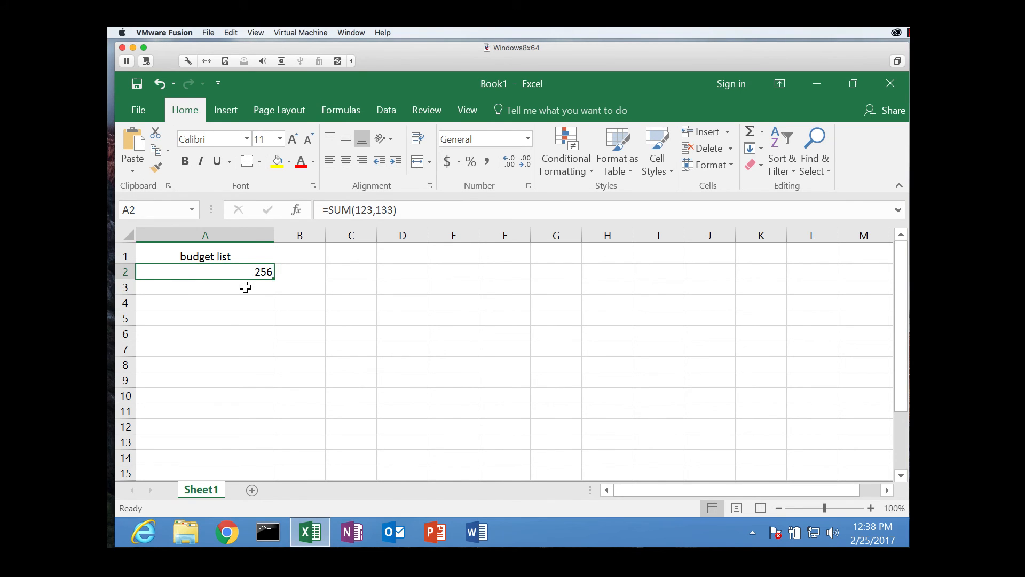
- Enter 123 in cell A3, below the SUM formula
left_click(245, 287)
left_click(245, 273)
left_click(246, 288)
double_click(246, 287)
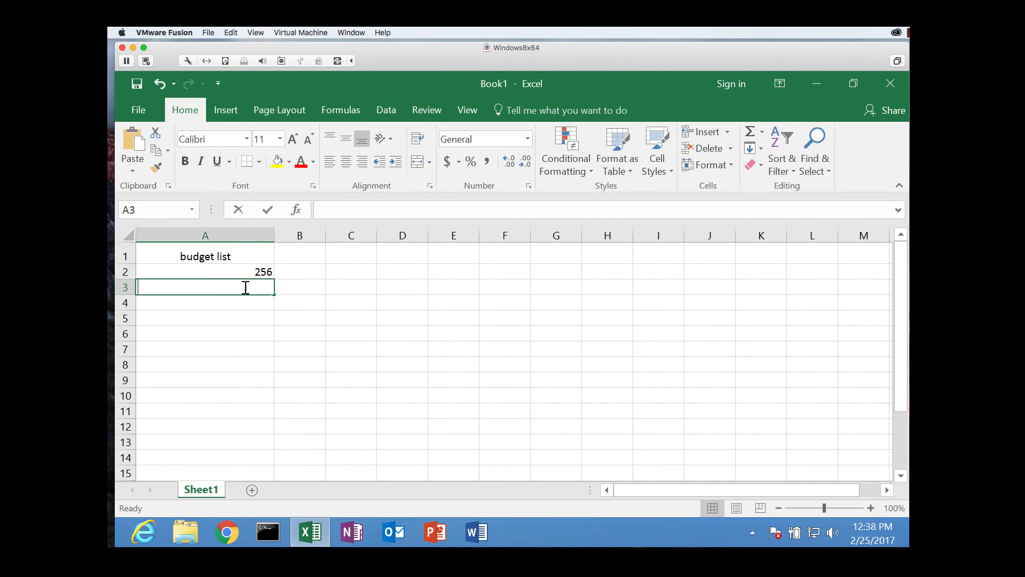
type("123")
key("Return")
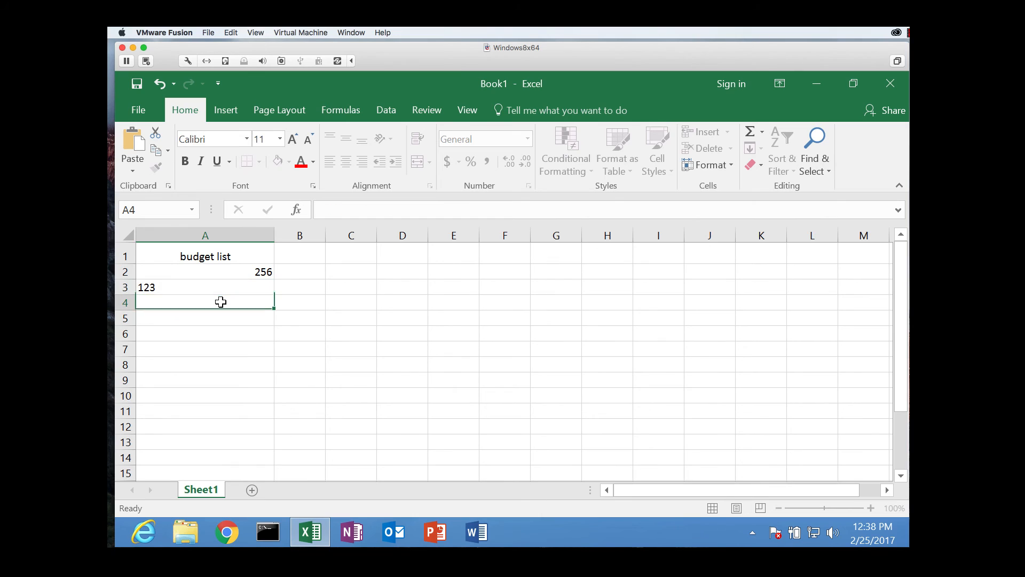
- Enter 1245 in cell A4 and select the numbers in A2:A4
type("efr")
key("BackSpace")
key("BackSpace")
key("BackSpace")
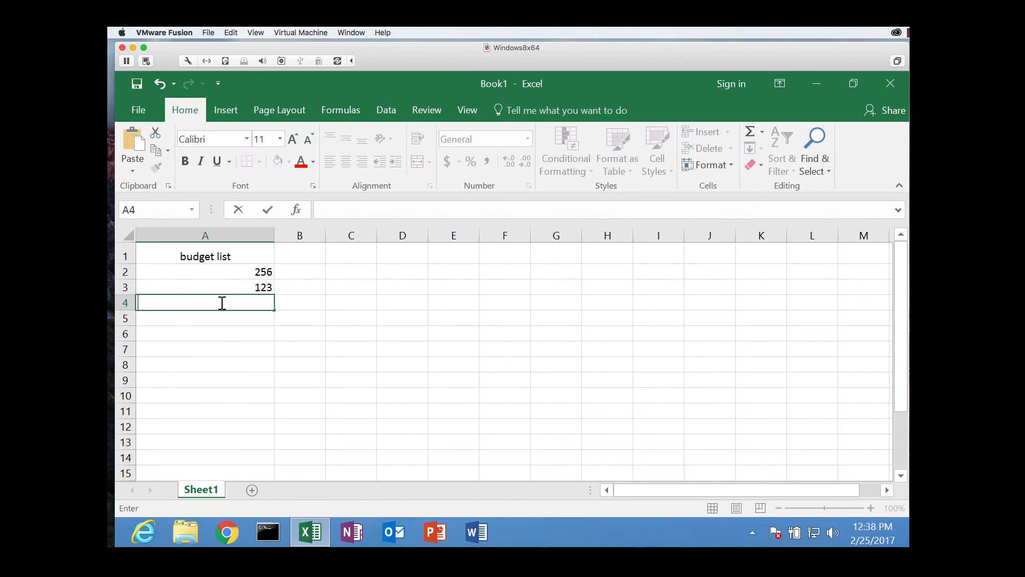
type("1245")
left_click(242, 271)
left_click_drag(242, 272, 248, 299)
- Try to build a formula in cell A5 from the range A2:A4 with a function picked from the full function list
left_click(240, 316)
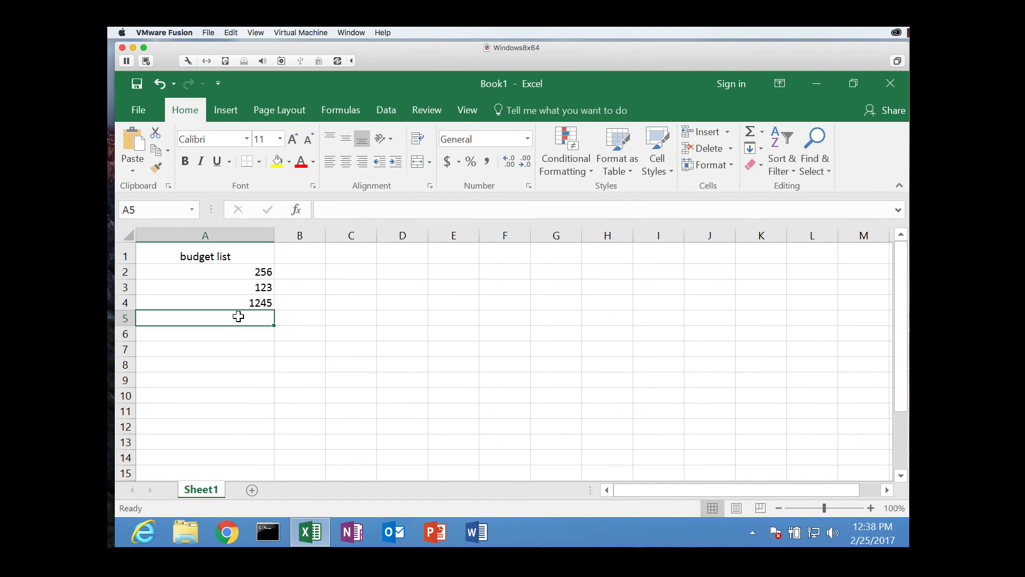
type("=")
left_click_drag(239, 274, 243, 300)
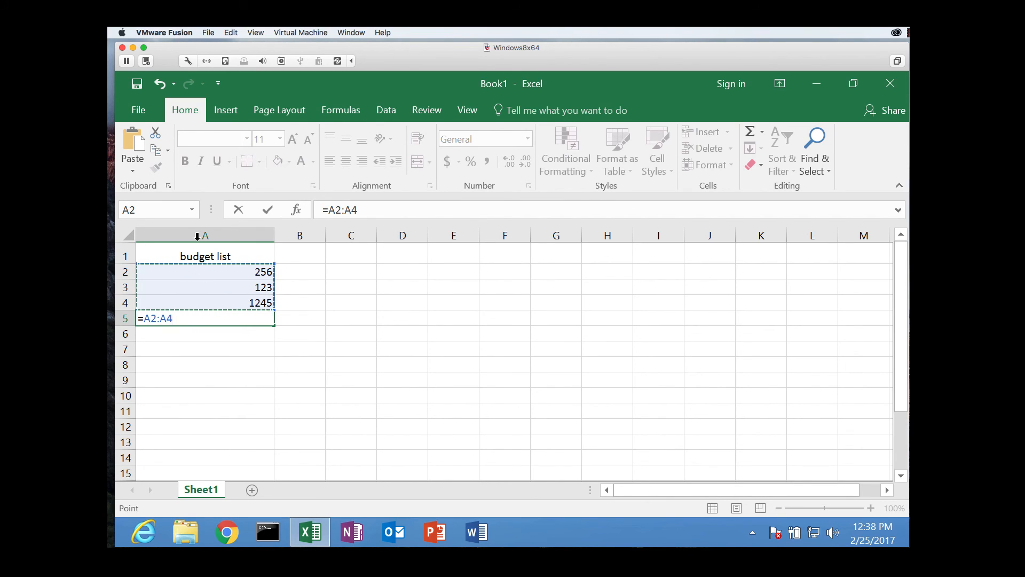
left_click(192, 212)
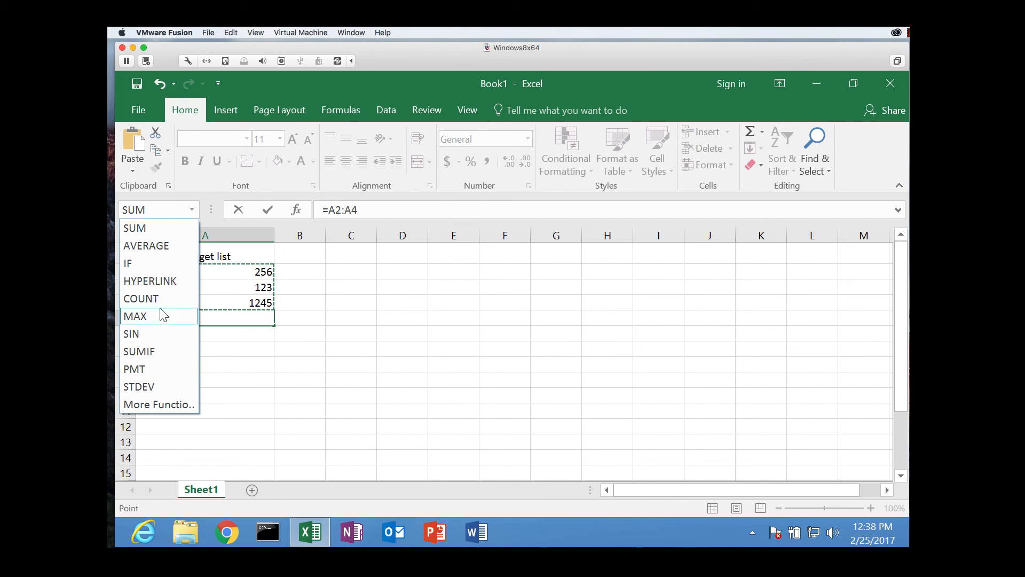
left_click(181, 404)
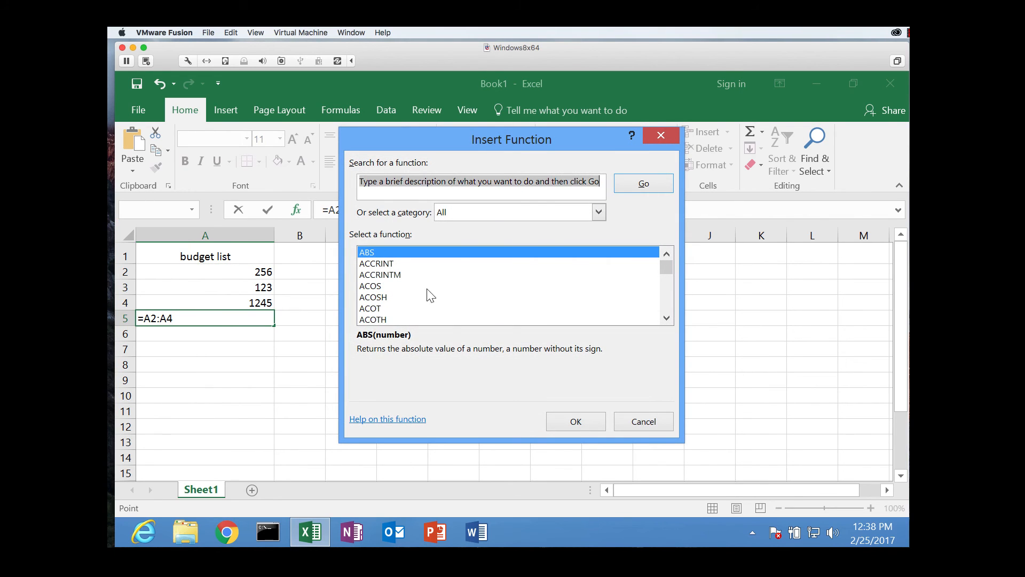
left_click(666, 319)
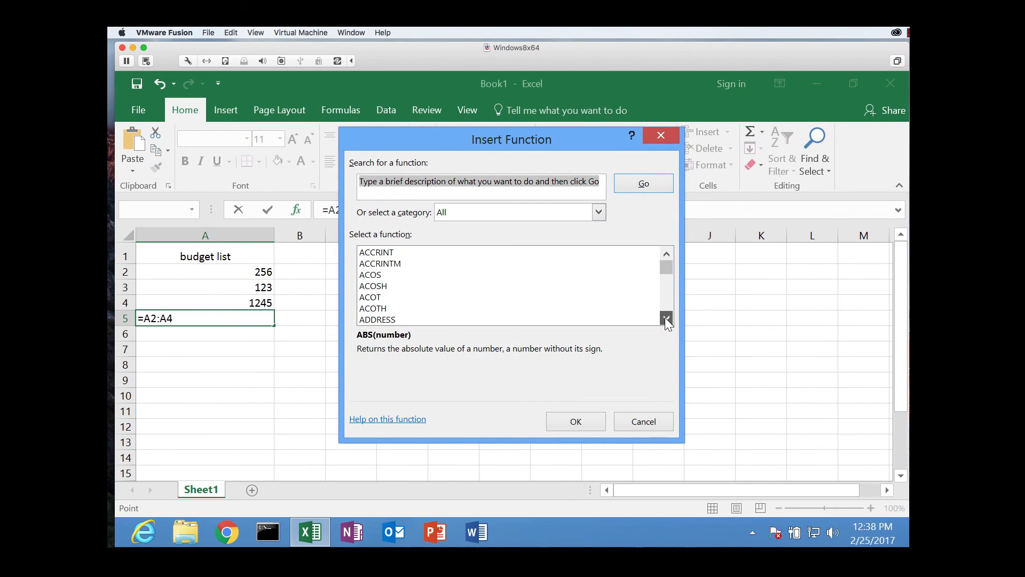
left_click(666, 318)
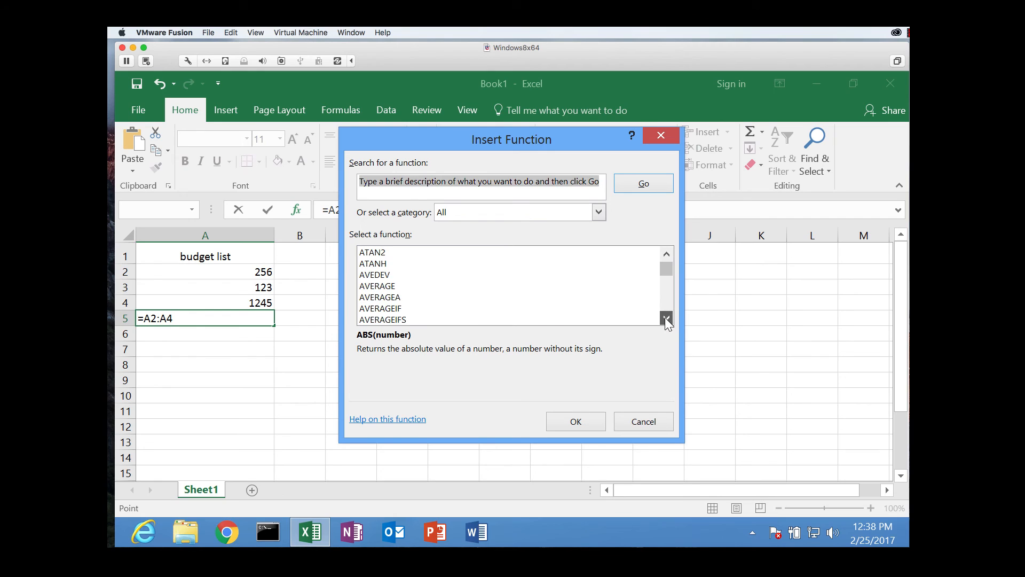
left_click(665, 319)
left_click(666, 319)
left_click(666, 319)
left_click(665, 318)
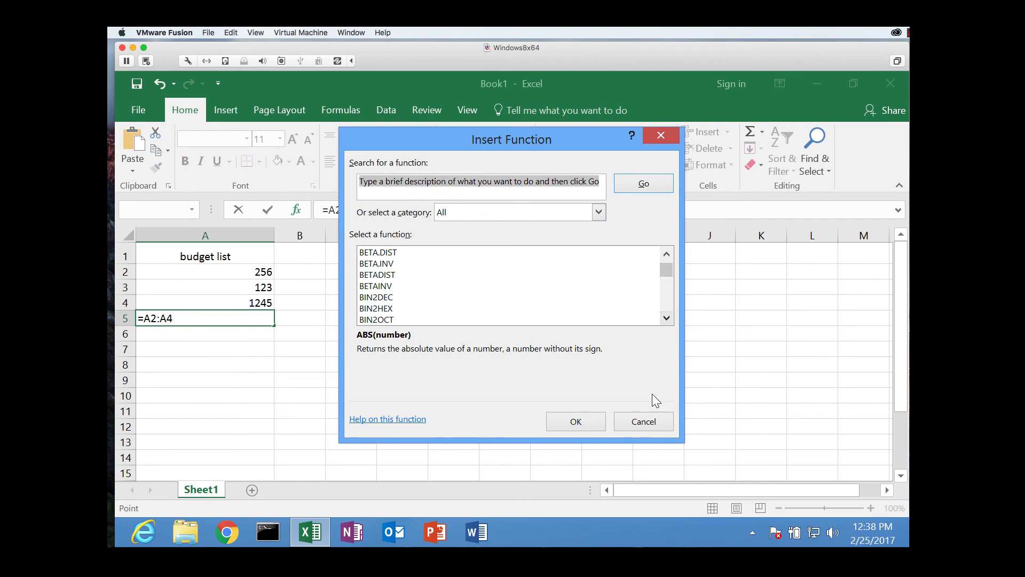
left_click(576, 421)
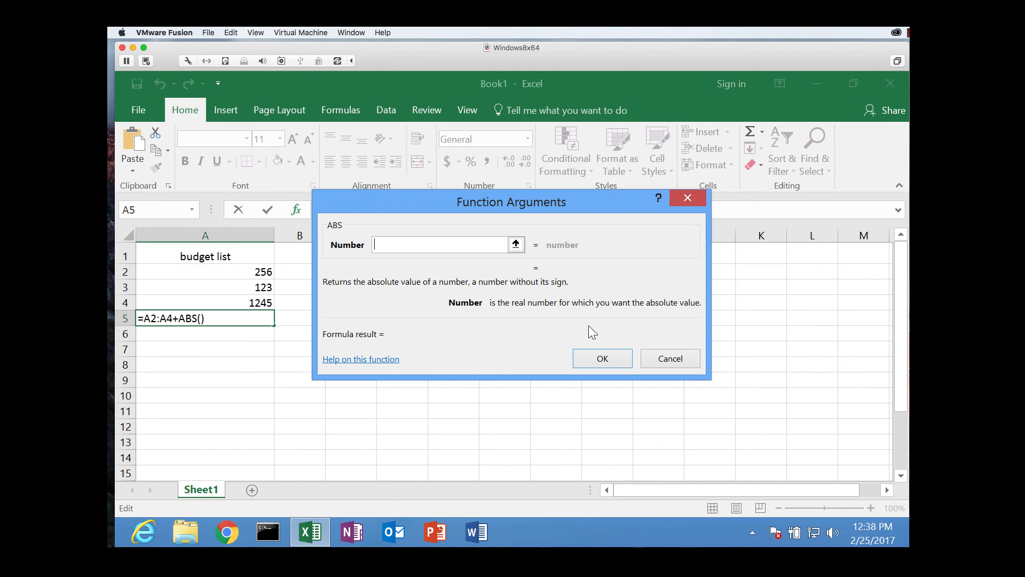
left_click(661, 360)
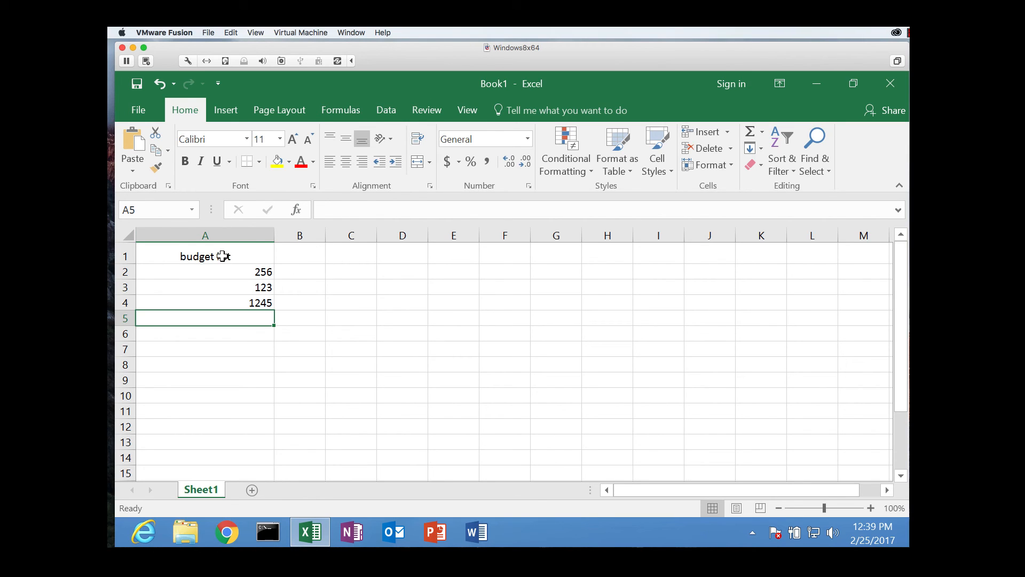
- Examine the workbook's available themes, theme colors and theme fonts without applying any of them
left_click(222, 254)
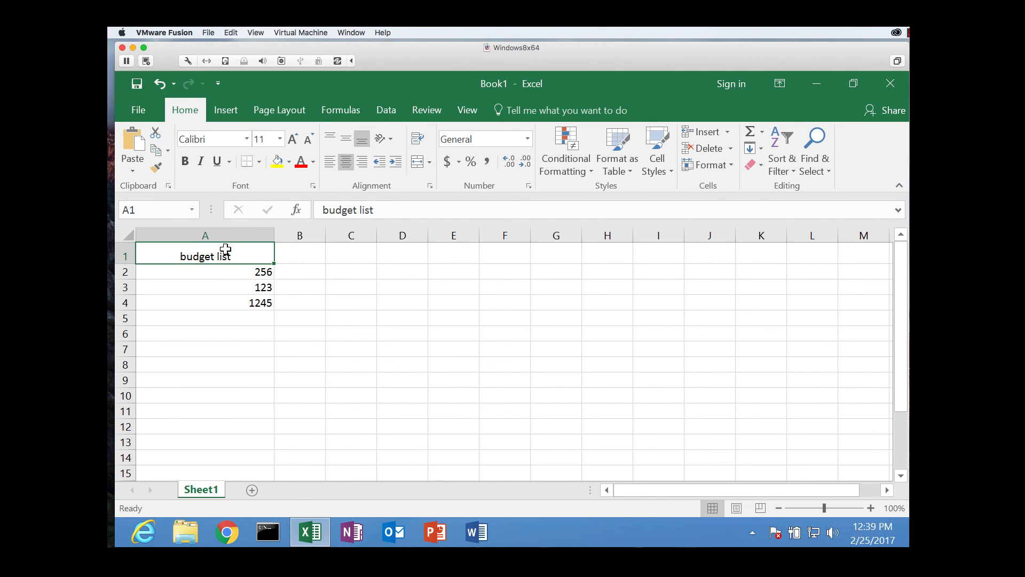
left_click(284, 112)
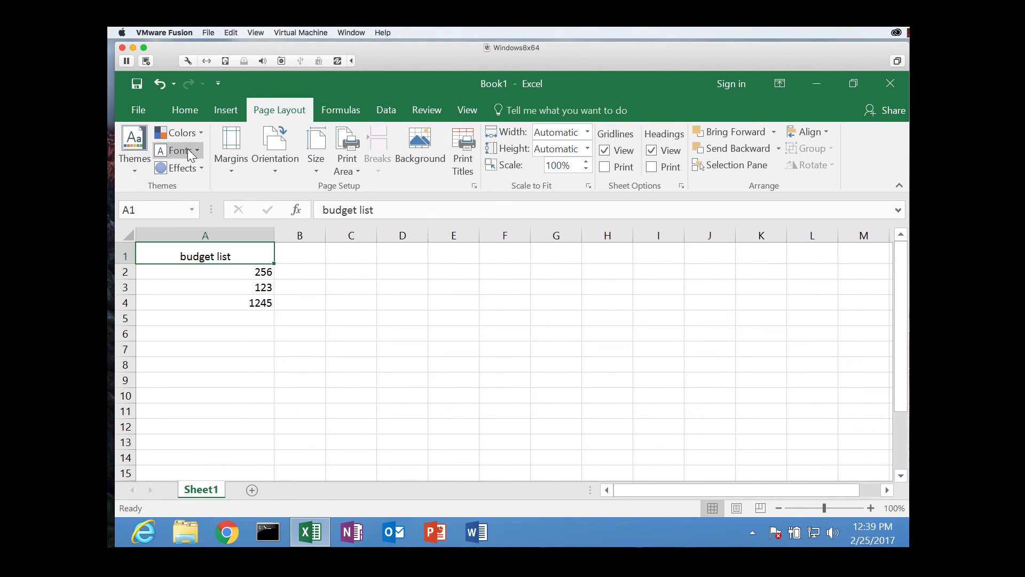
left_click(134, 167)
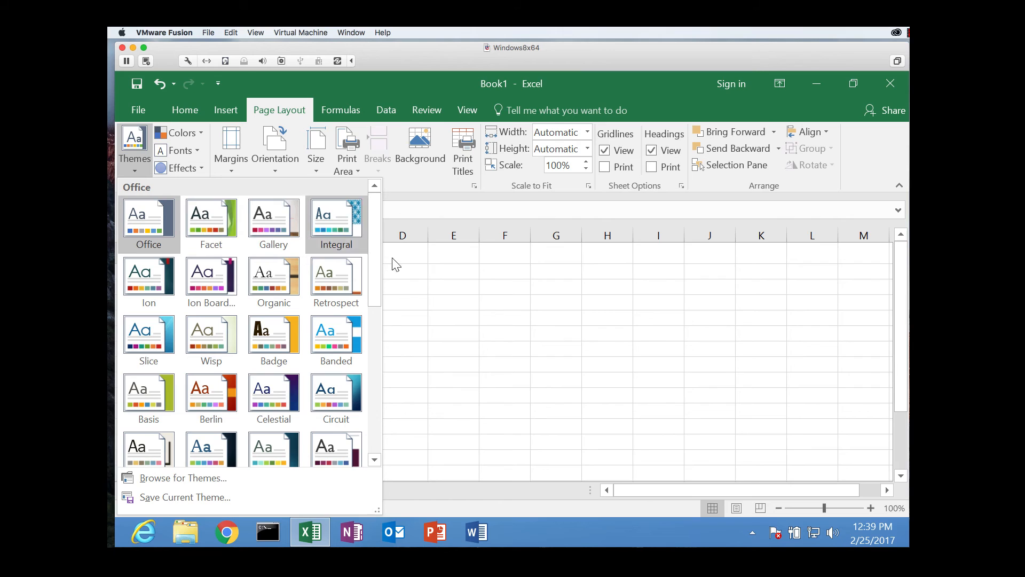
left_click(433, 291)
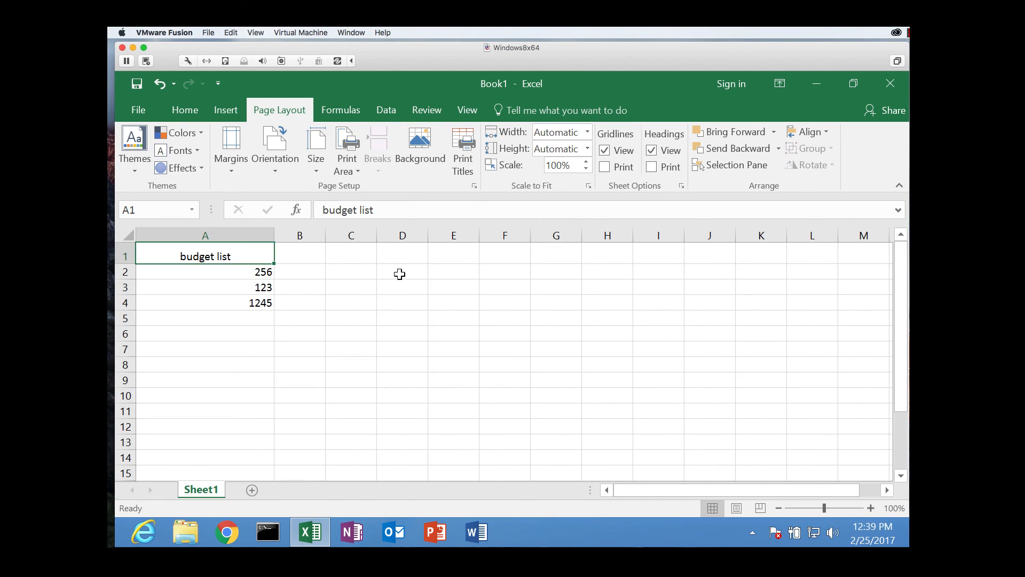
left_click(201, 131)
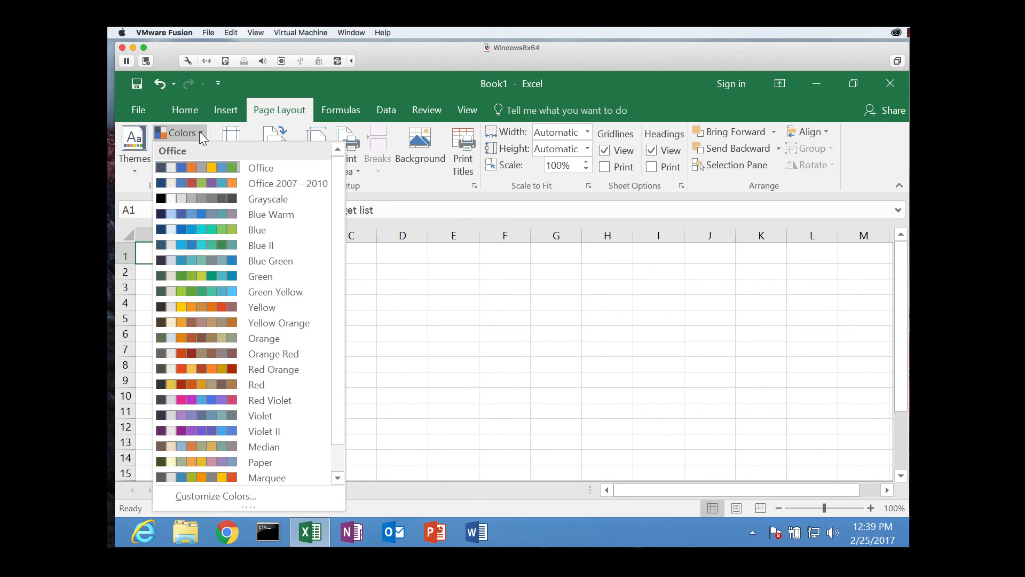
left_click(426, 273)
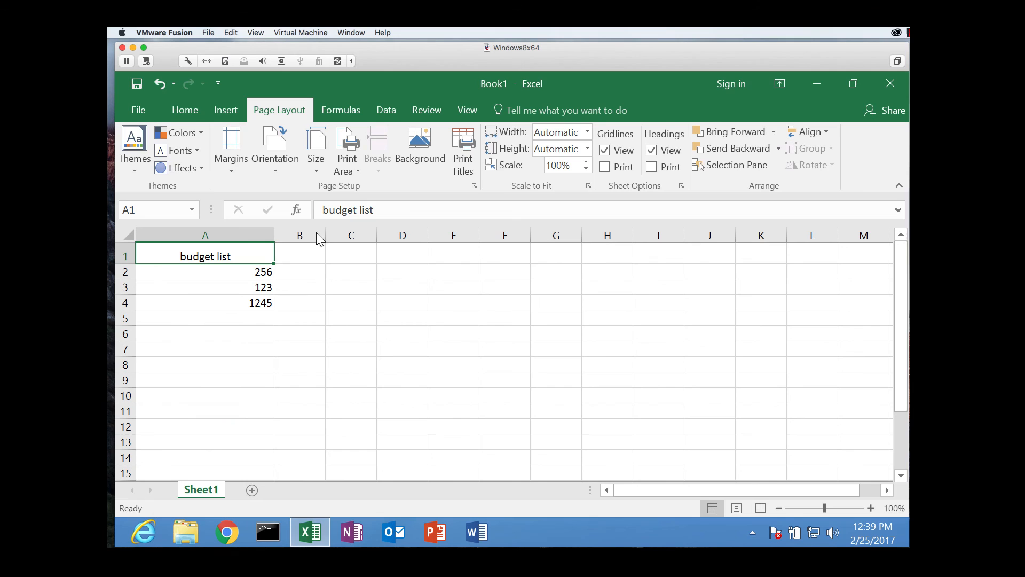
left_click(197, 149)
left_click(198, 150)
left_click(439, 318)
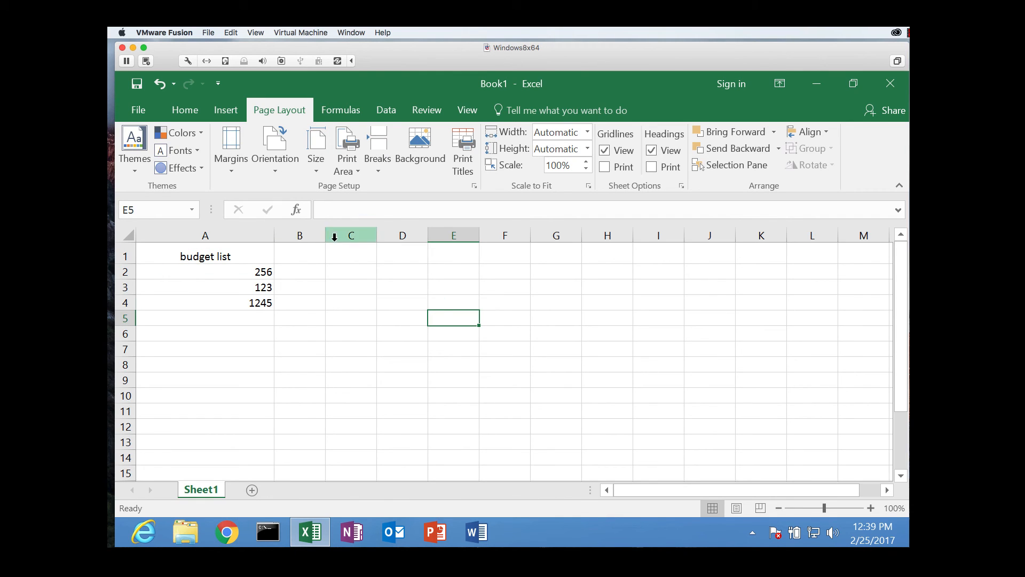
- With cell A1 selected, examine the page margin presets and the custom margins option
left_click(217, 253)
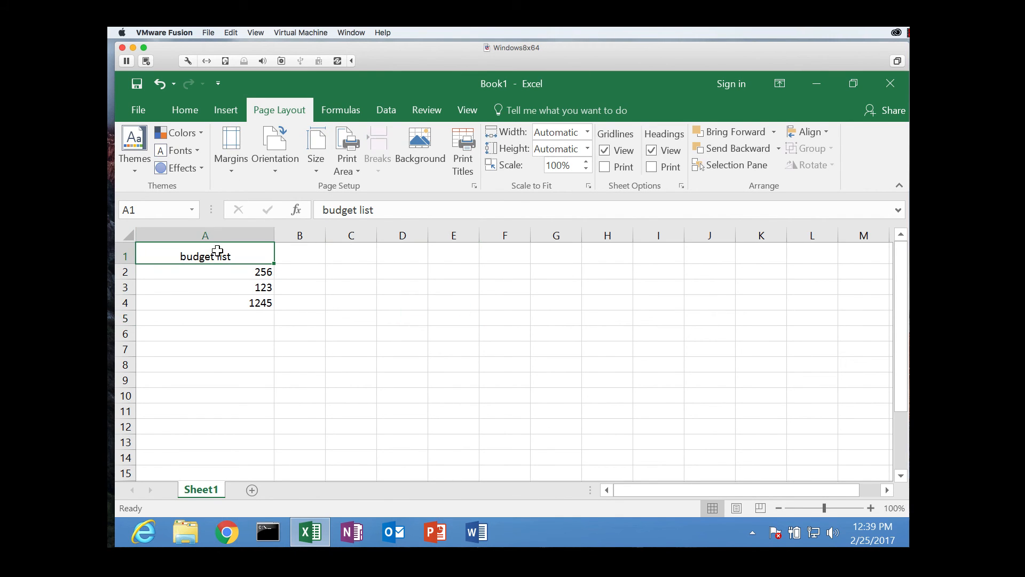
left_click(231, 170)
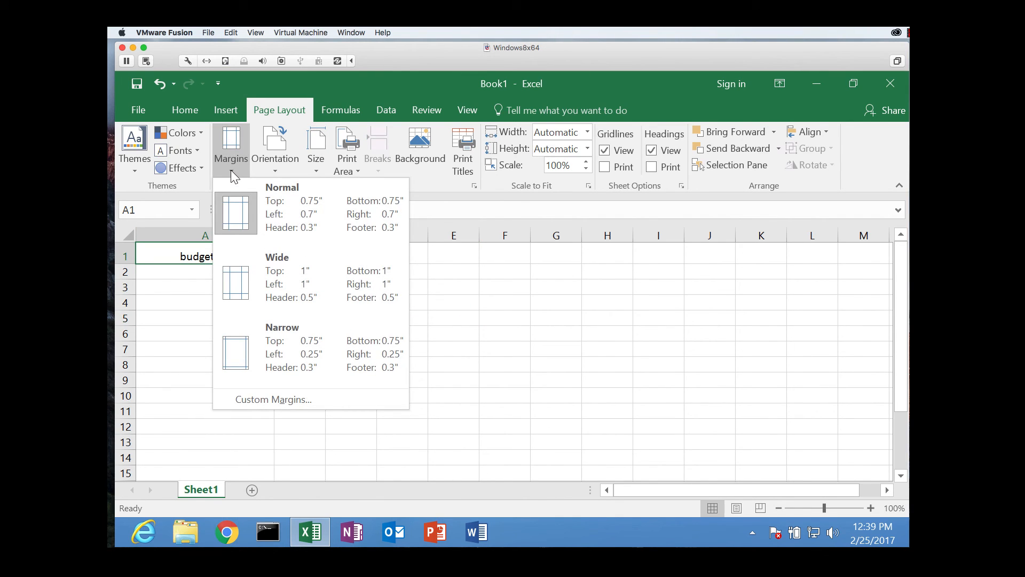
left_click(231, 170)
left_click(231, 170)
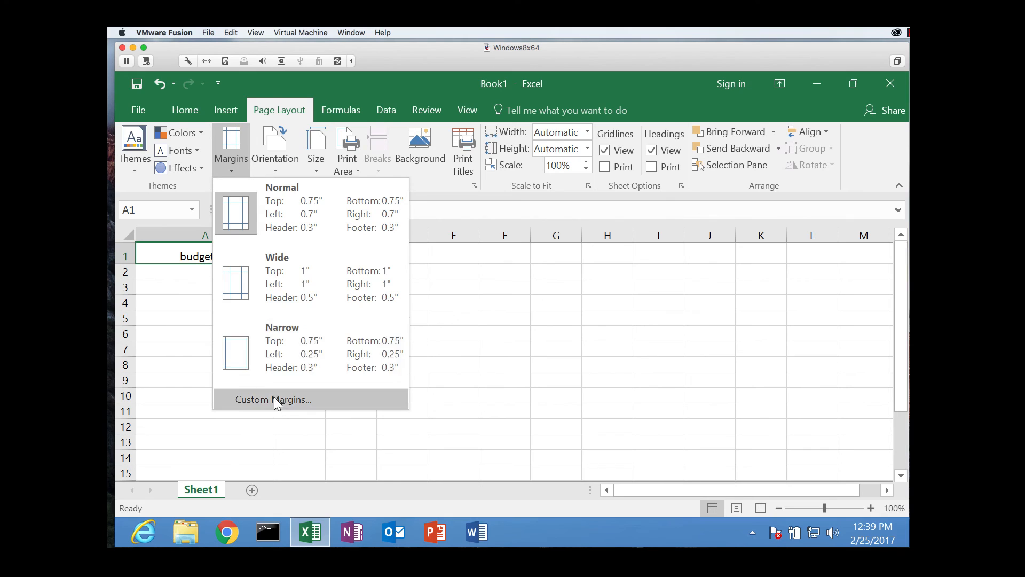
left_click(486, 331)
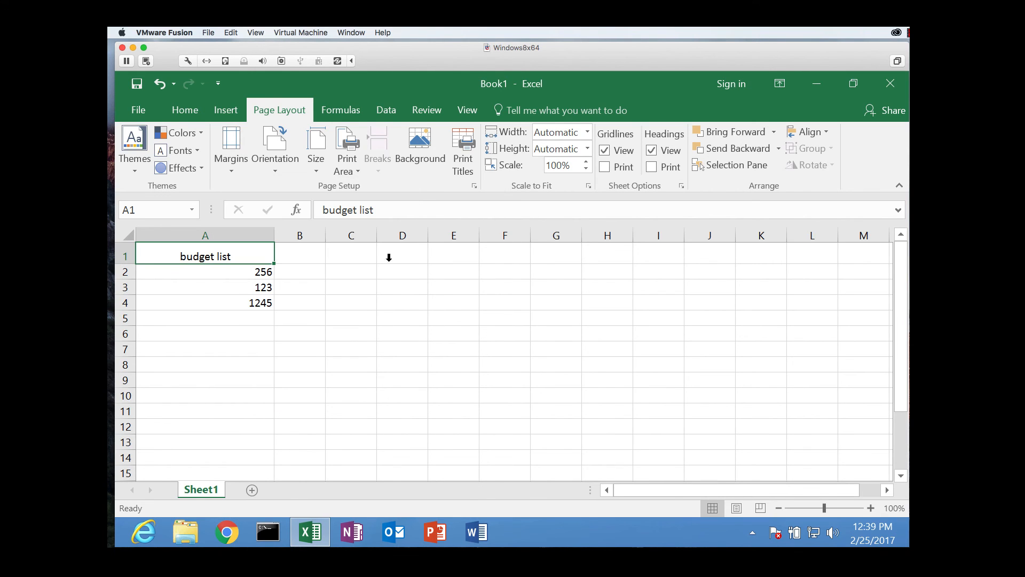
- Examine the available paper sizes and the picture sources for a sheet background
left_click(314, 169)
left_click(315, 168)
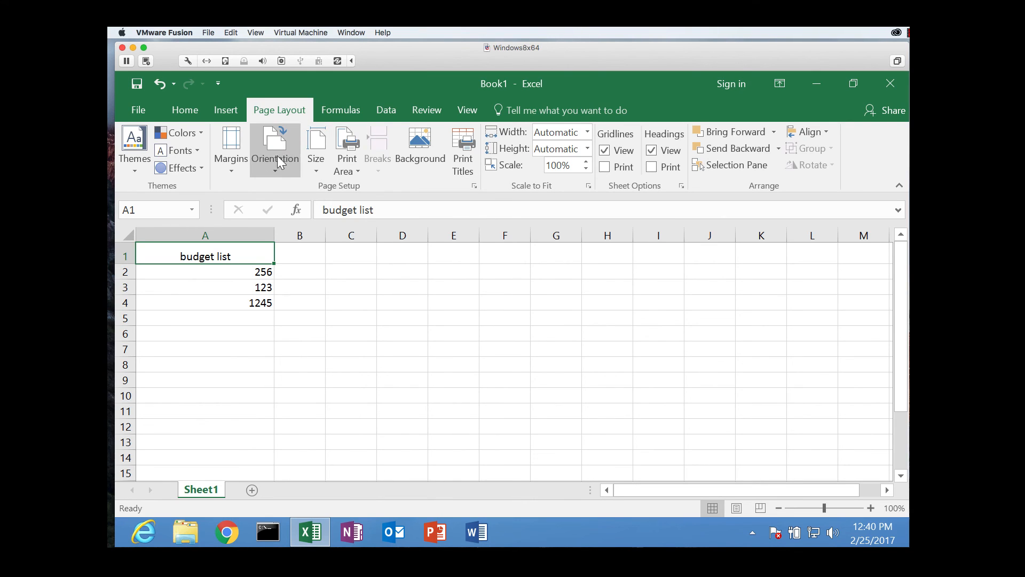
left_click(315, 168)
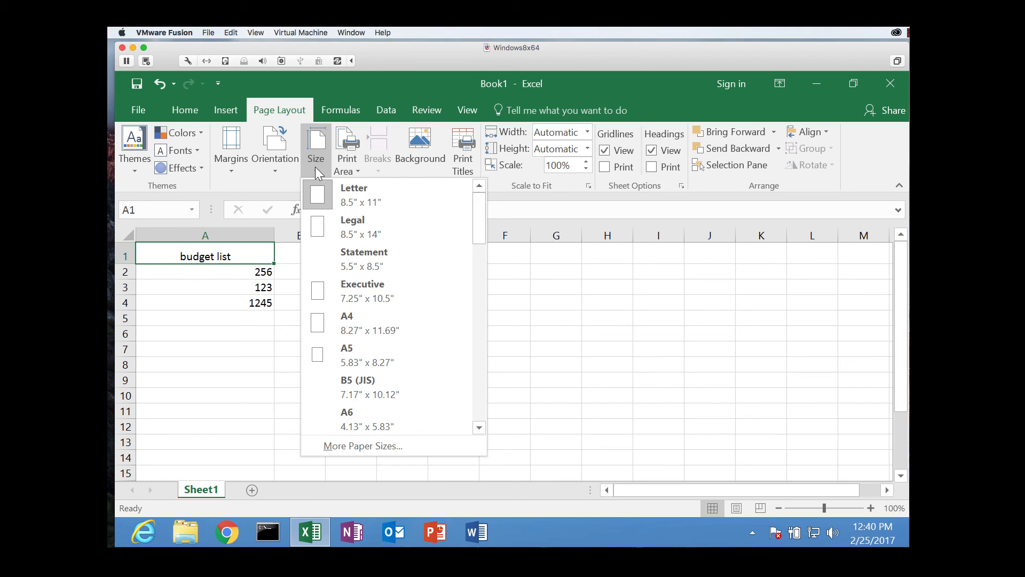
left_click(531, 288)
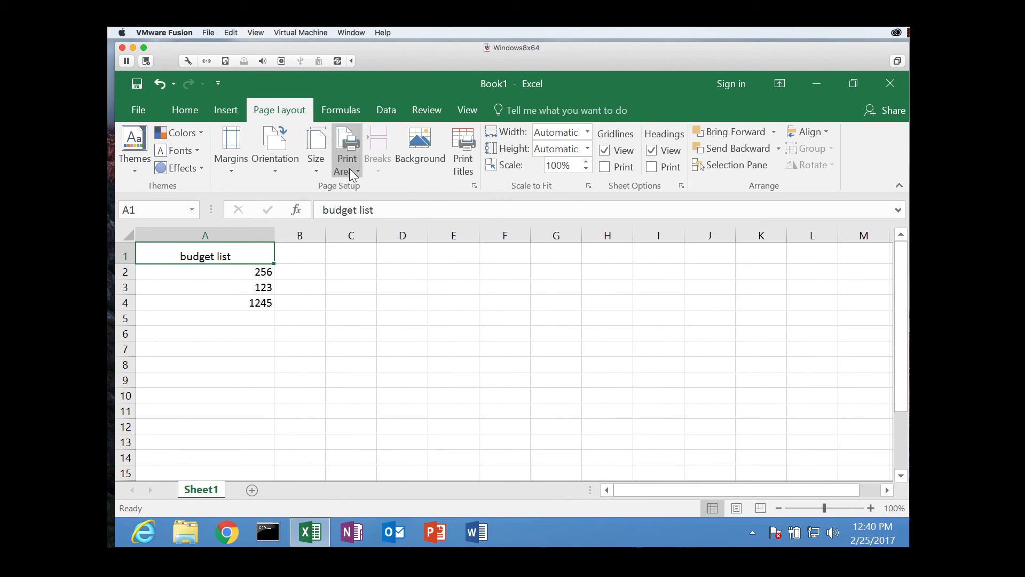
left_click(425, 151)
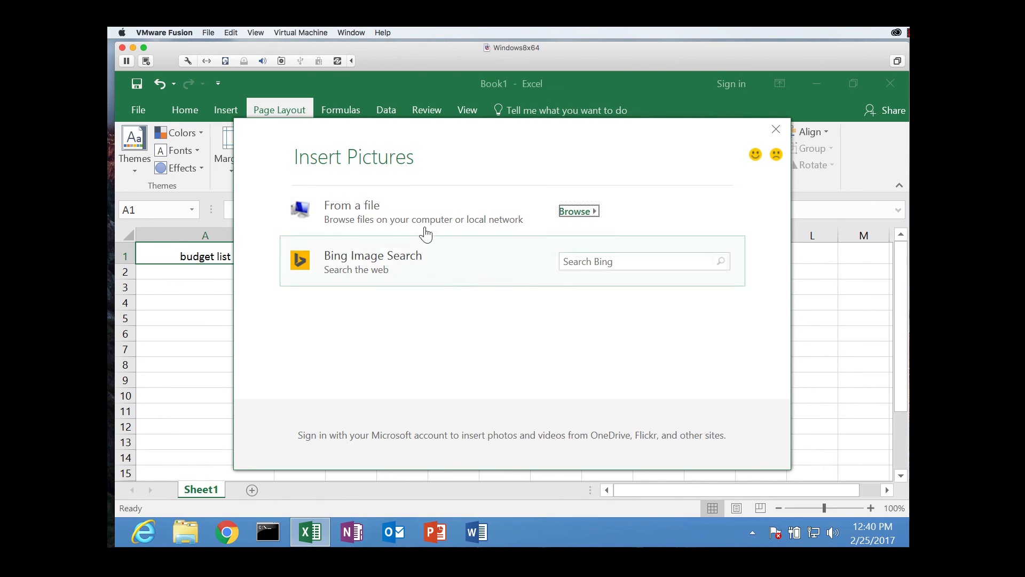
left_click(775, 130)
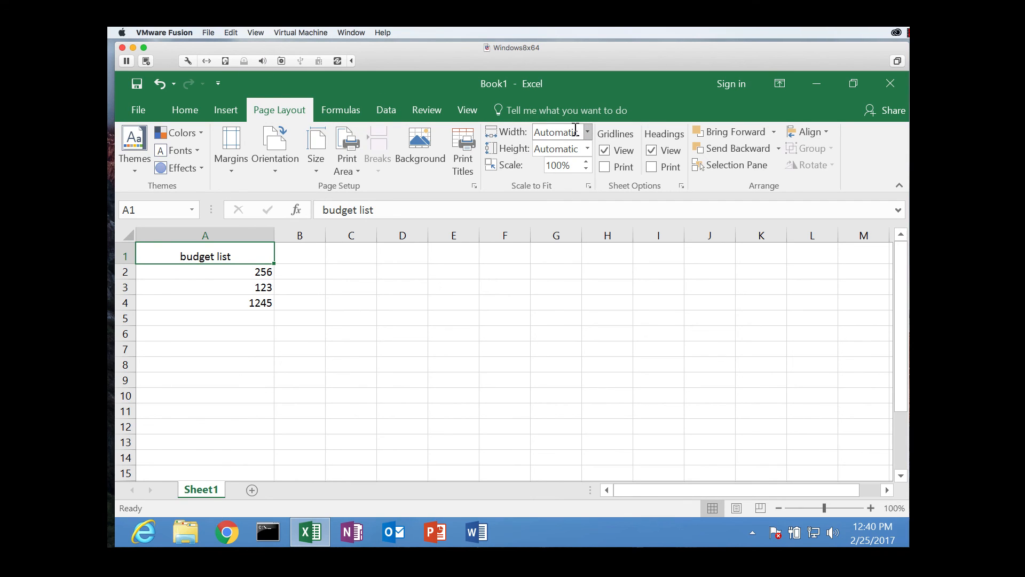
- Search the function library for "sum" and close the search without inserting a function
left_click(337, 112)
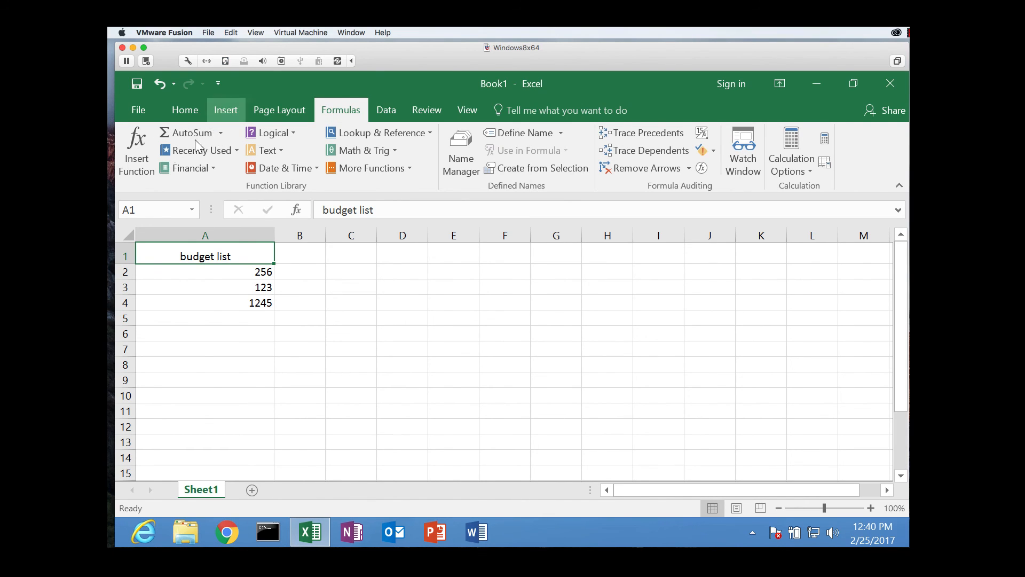
left_click(135, 163)
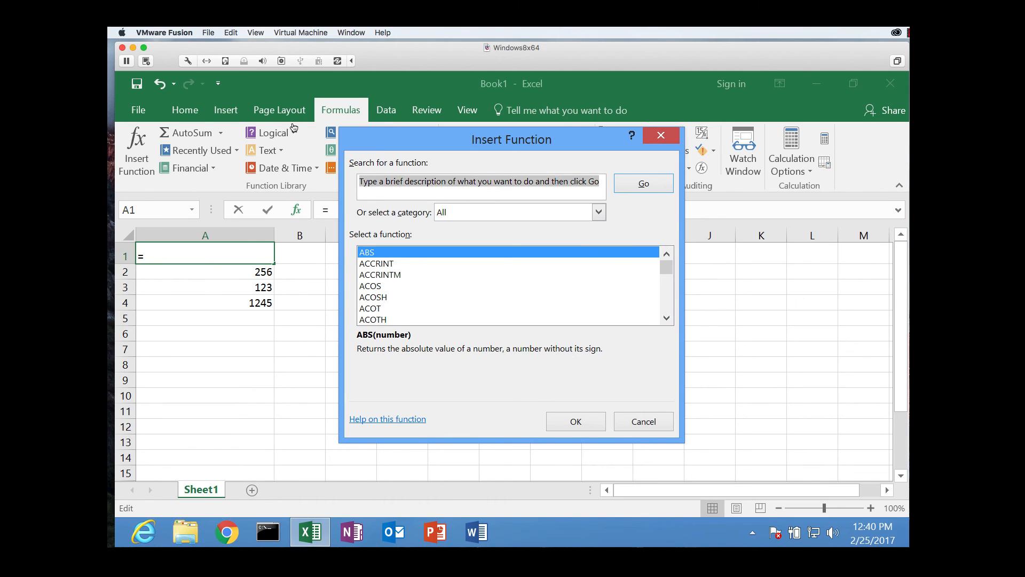
type("su")
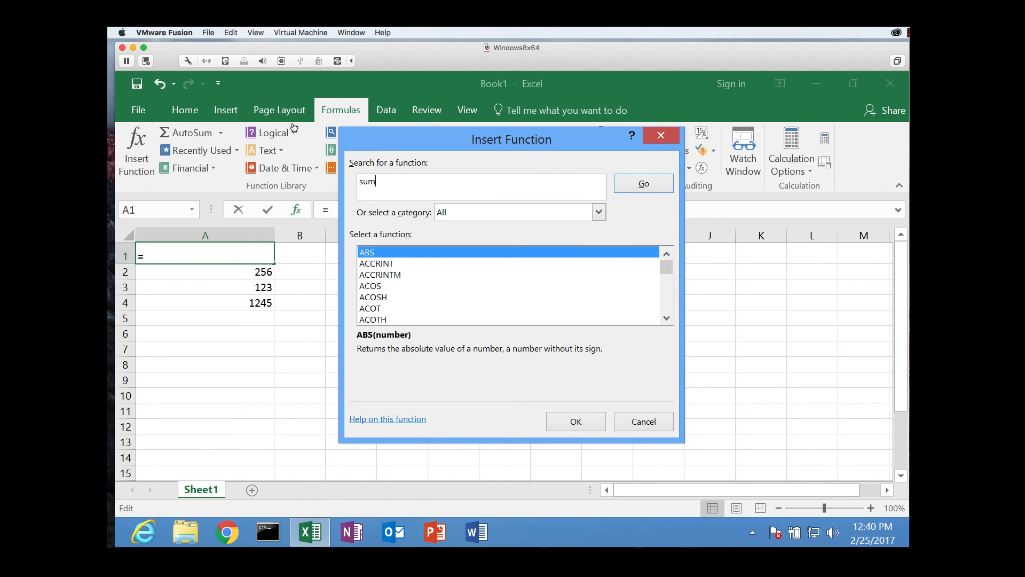
type("m")
key("Return")
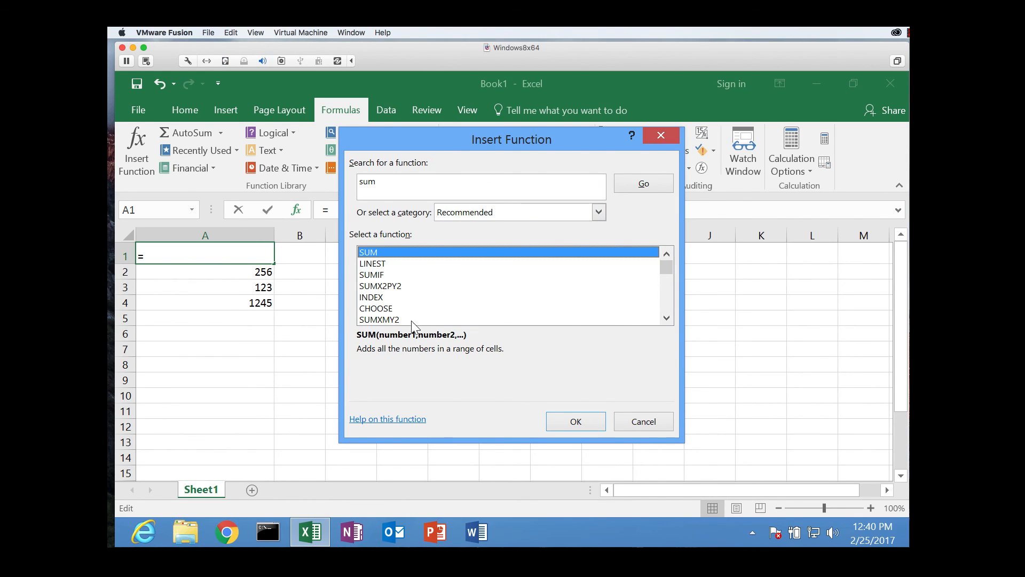
left_click(617, 422)
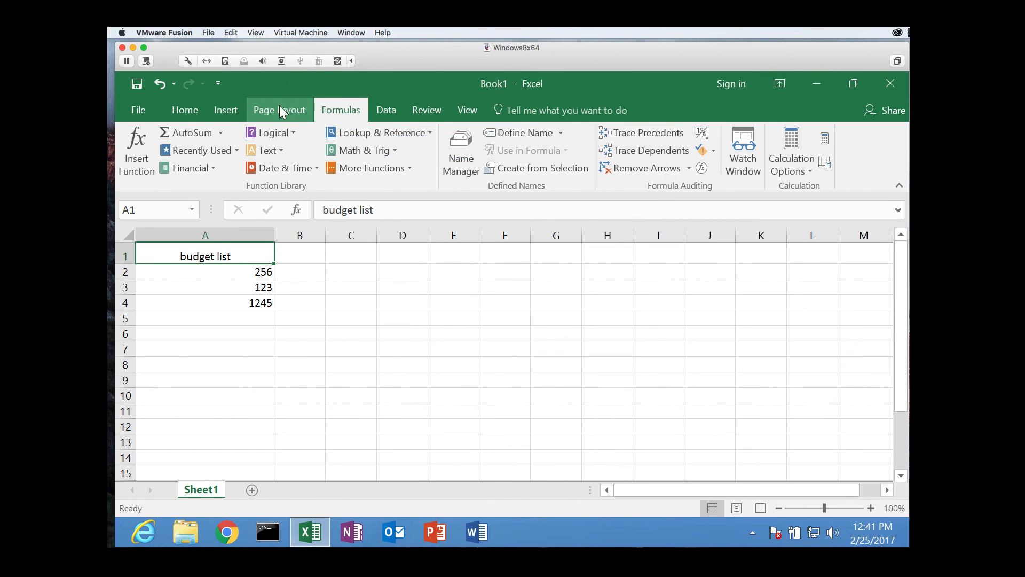
- Replace the heading in cell A1 with the Math & Trig function ACOT, using 12 as its number
left_click(396, 148)
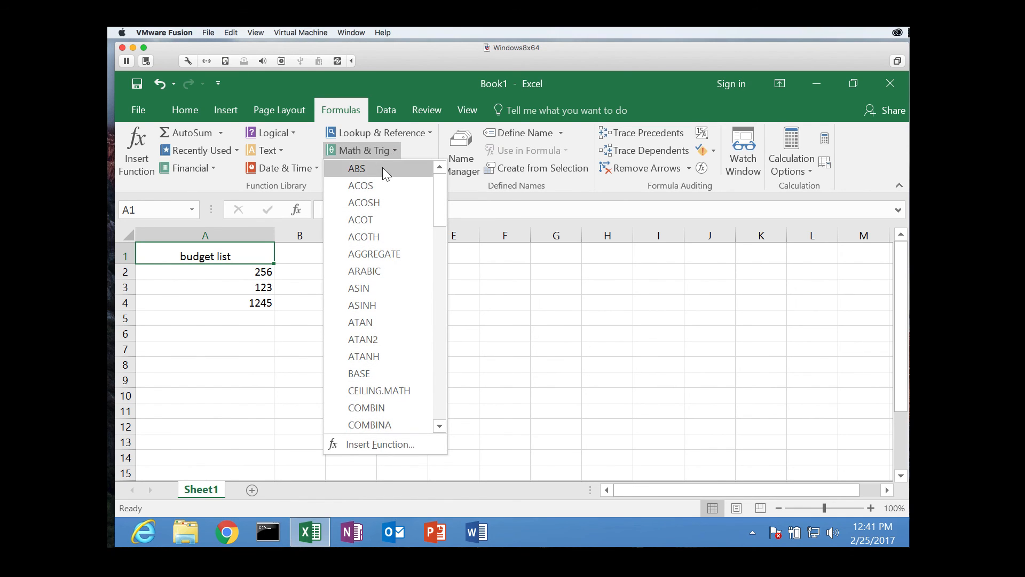
left_click(386, 216)
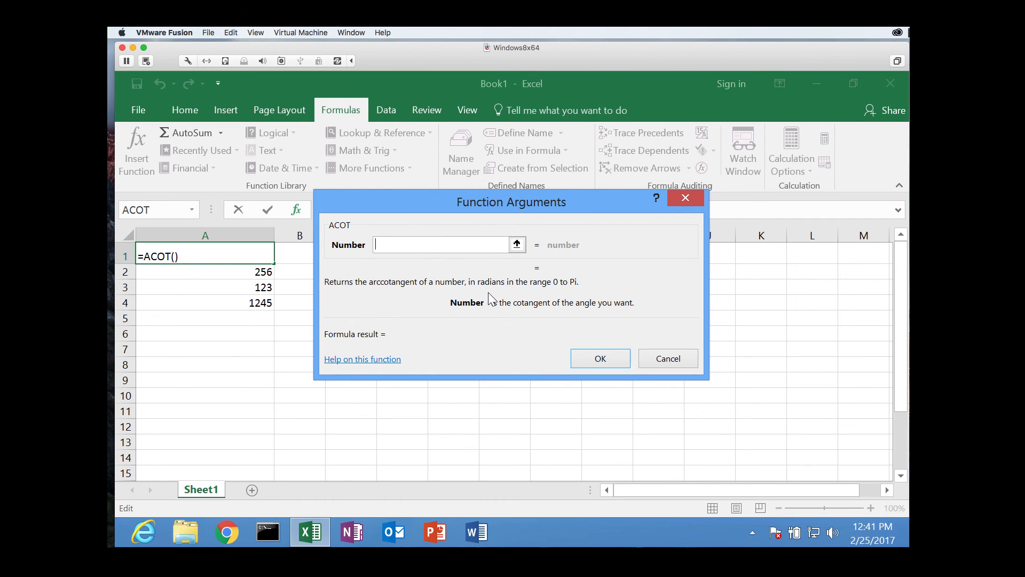
type("12")
left_click(607, 352)
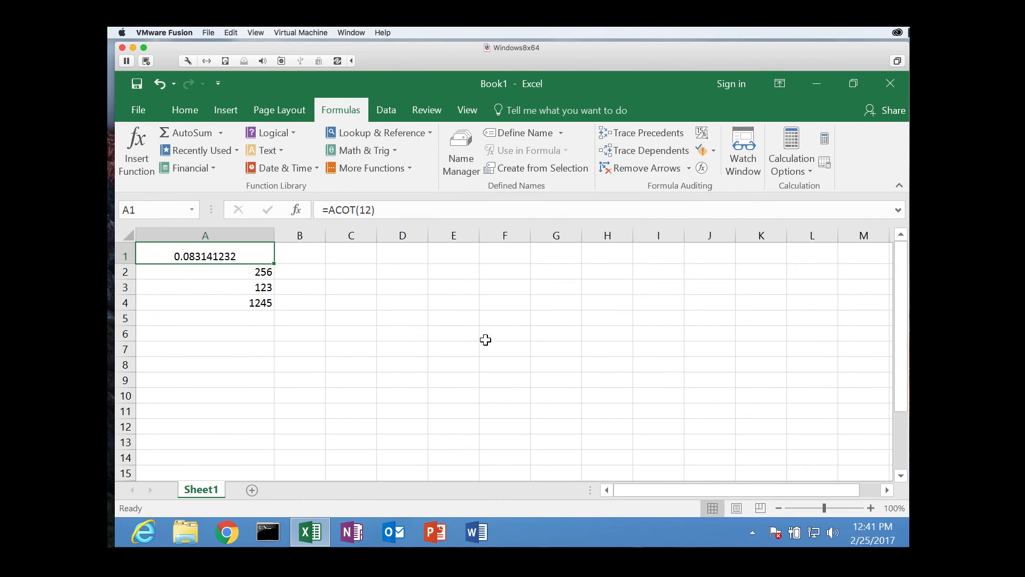
- Examine the additional function categories and the list of Statistical functions without inserting a function
left_click(408, 166)
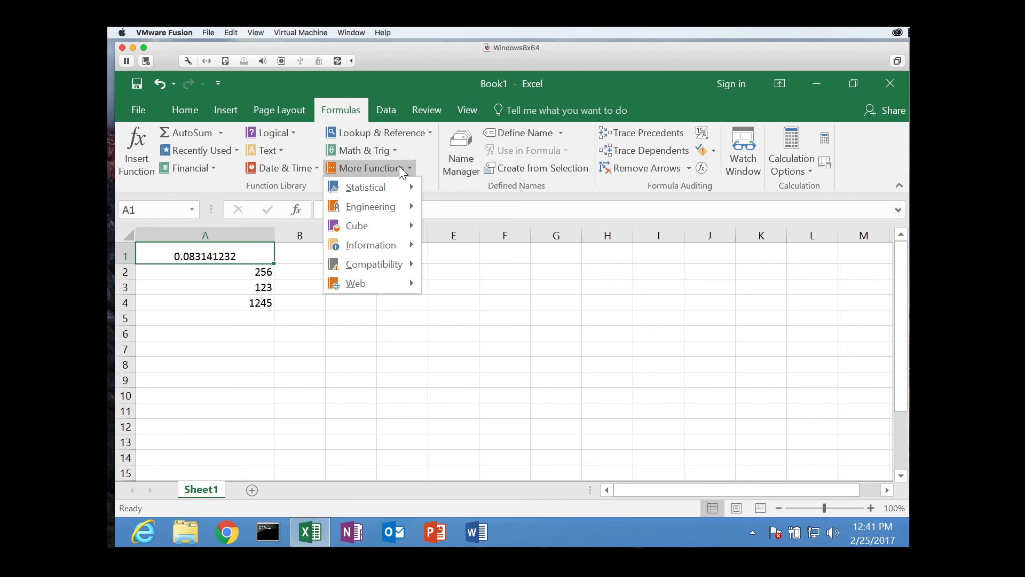
mouse_move(396, 187)
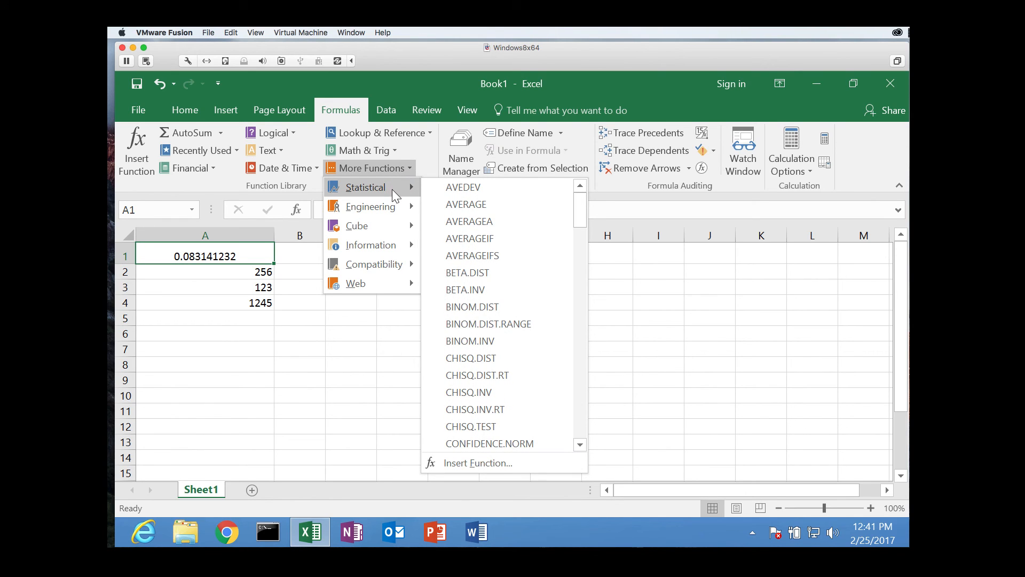
mouse_move(382, 220)
left_click(304, 335)
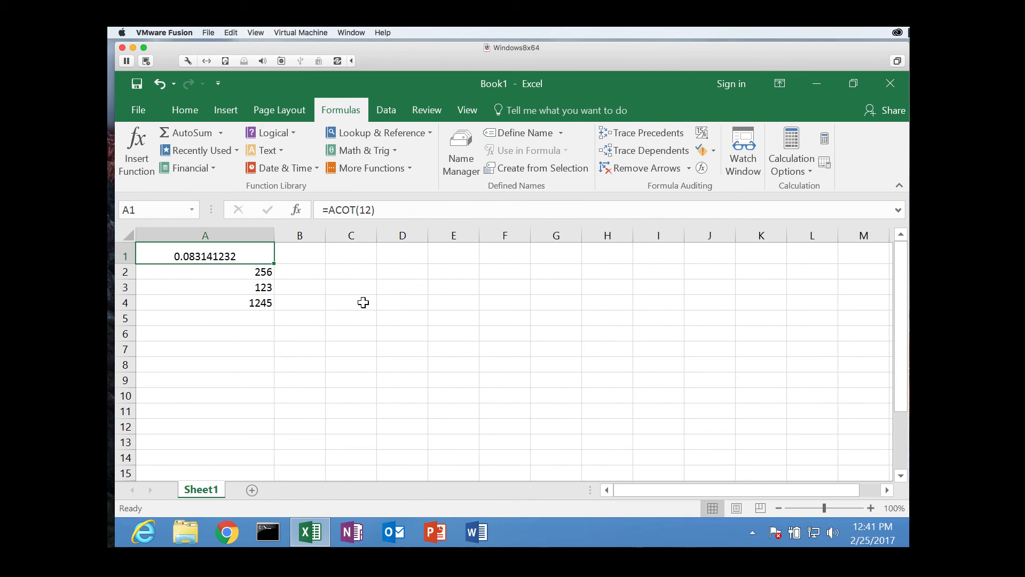
- Enter the values 123, 123345, 123 and 456 in cells B1 to B4
left_click(290, 258)
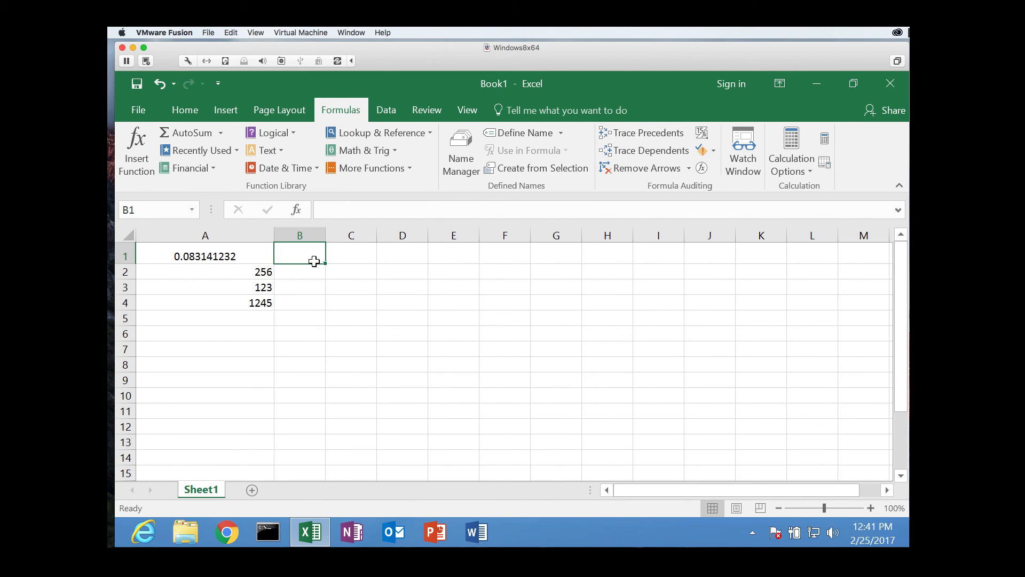
type("123")
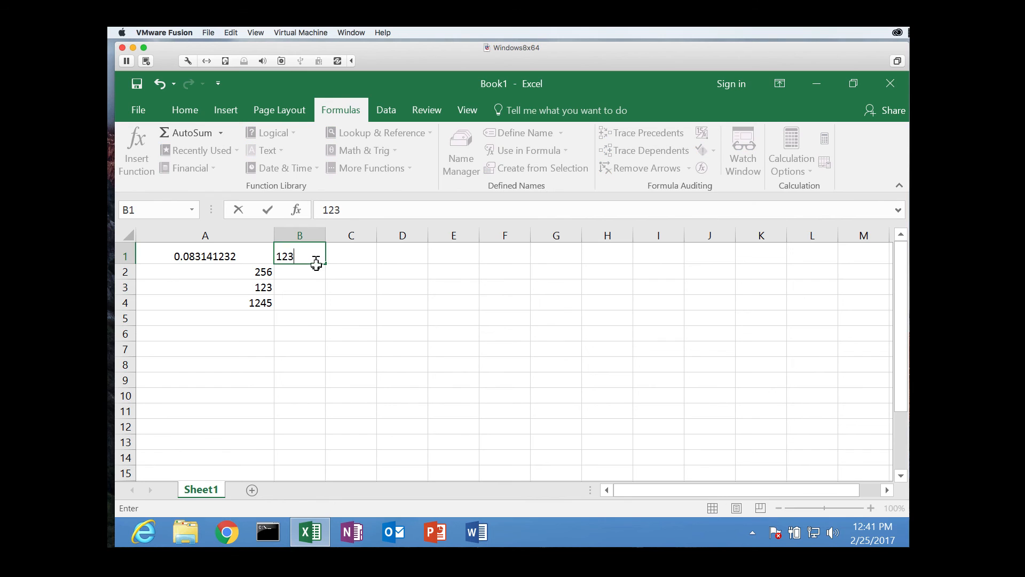
left_click(310, 270)
type("123345")
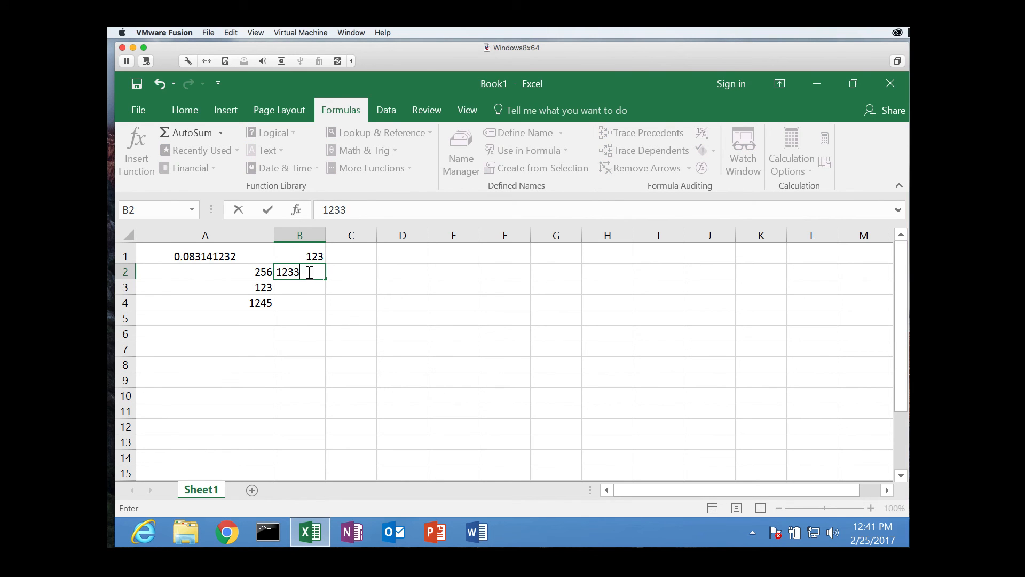
left_click(300, 285)
type("de")
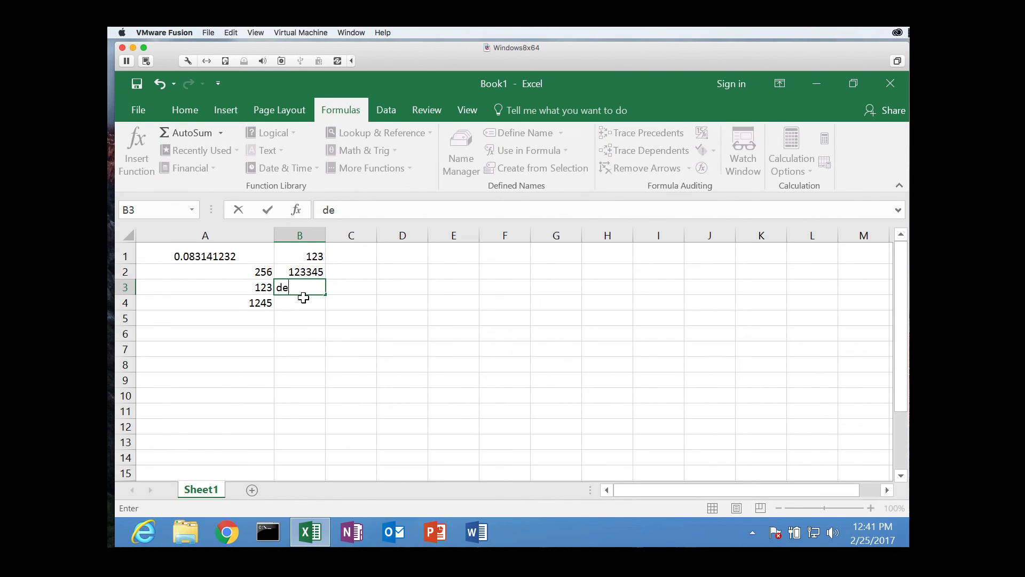
key("BackSpace")
key("BackSpace")
type("123")
left_click(302, 299)
type("45")
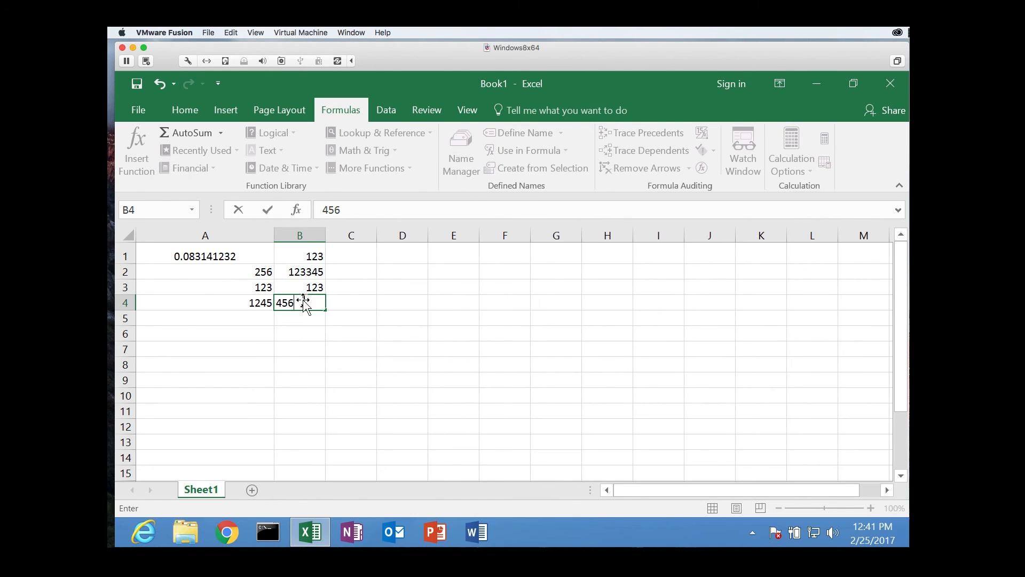
type("6")
- Total the range B1:B4 in cell B5 with AutoSum and deselect the range
left_click_drag(314, 257, 315, 303)
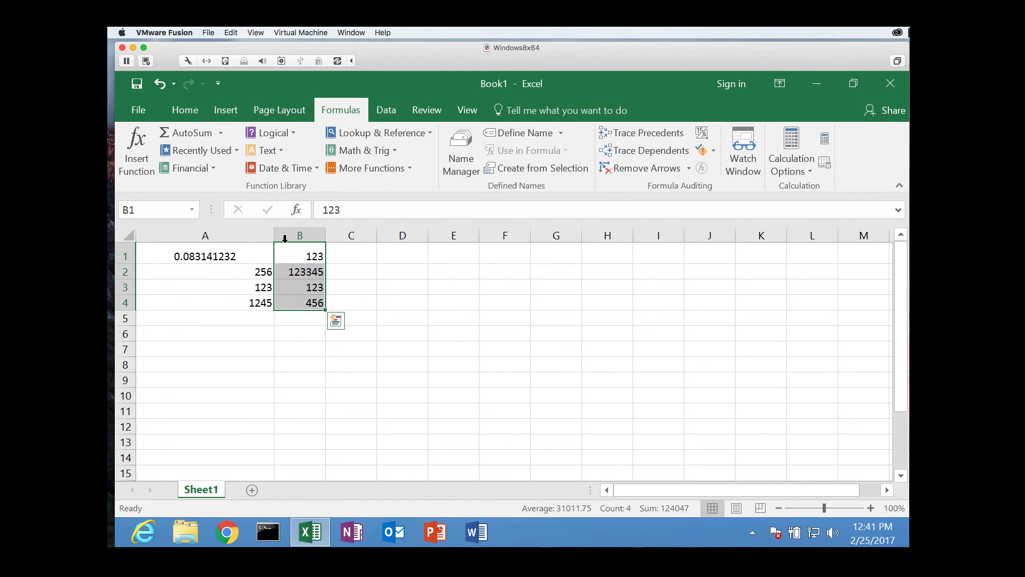
left_click(187, 133)
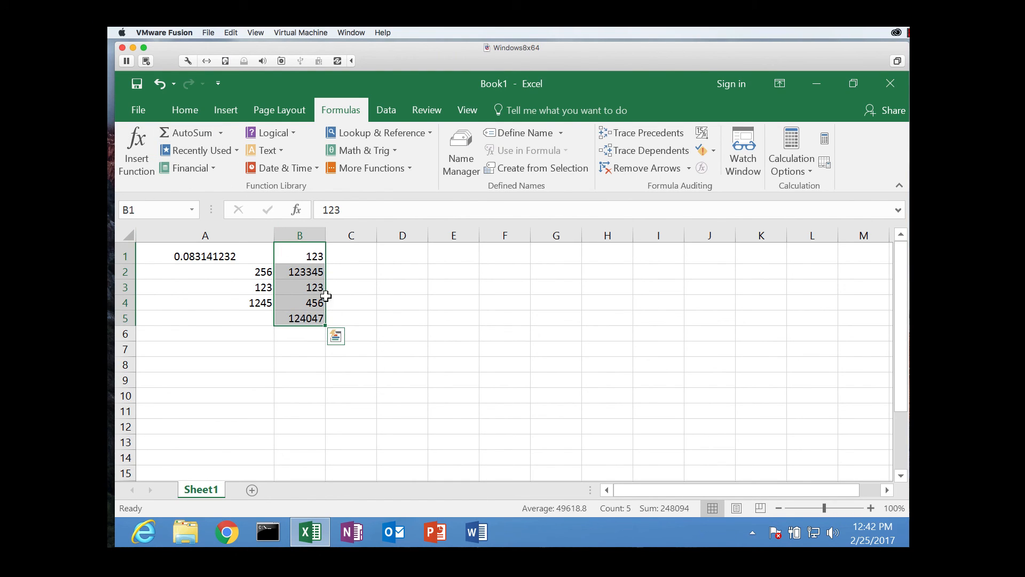
left_click(362, 320)
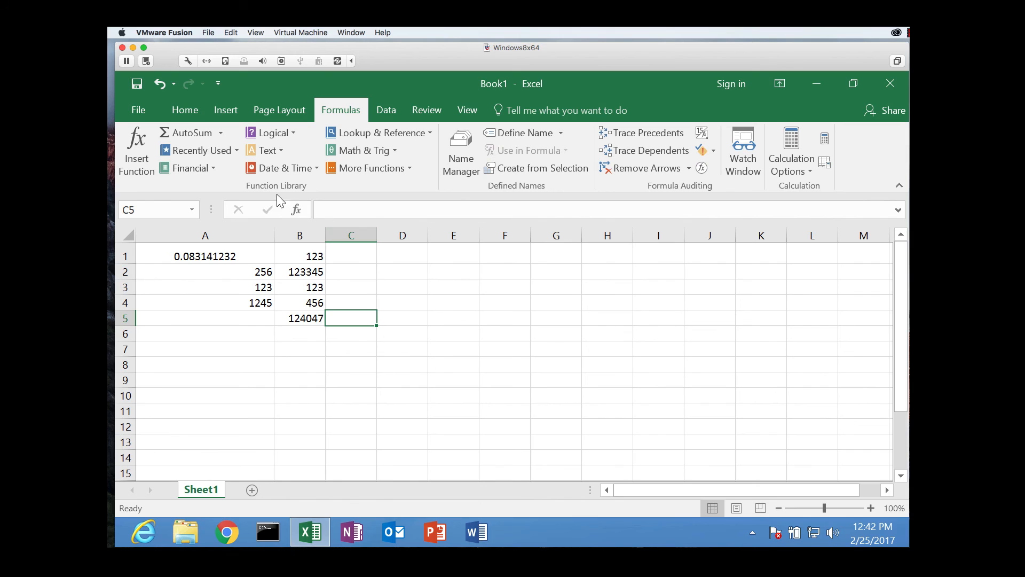
left_click(210, 169)
left_click(210, 167)
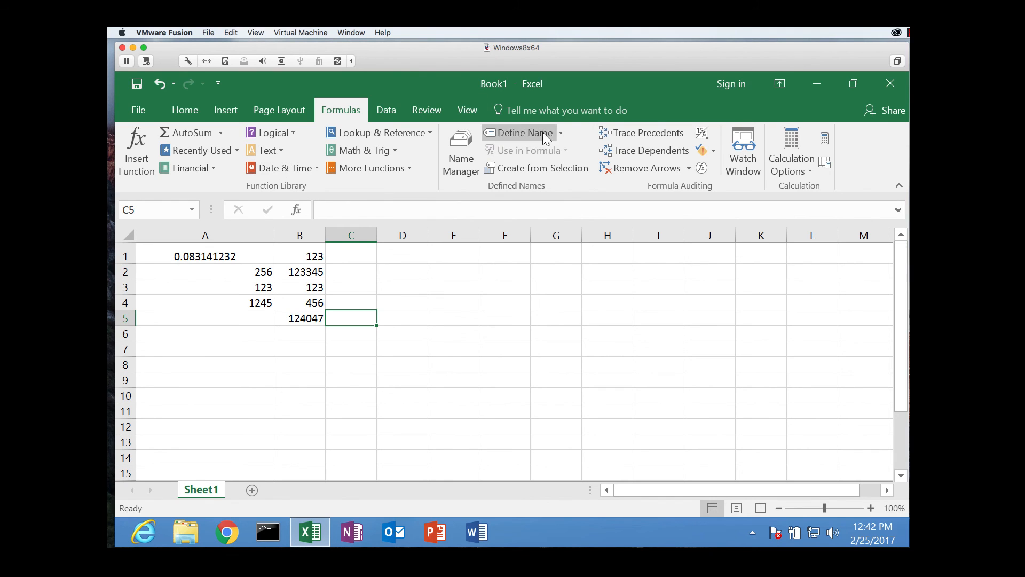
- Try to sort the list from cell A1 by the 123 column, Smallest to Largest, with a blank second sort level, and close the sort settings
left_click(383, 107)
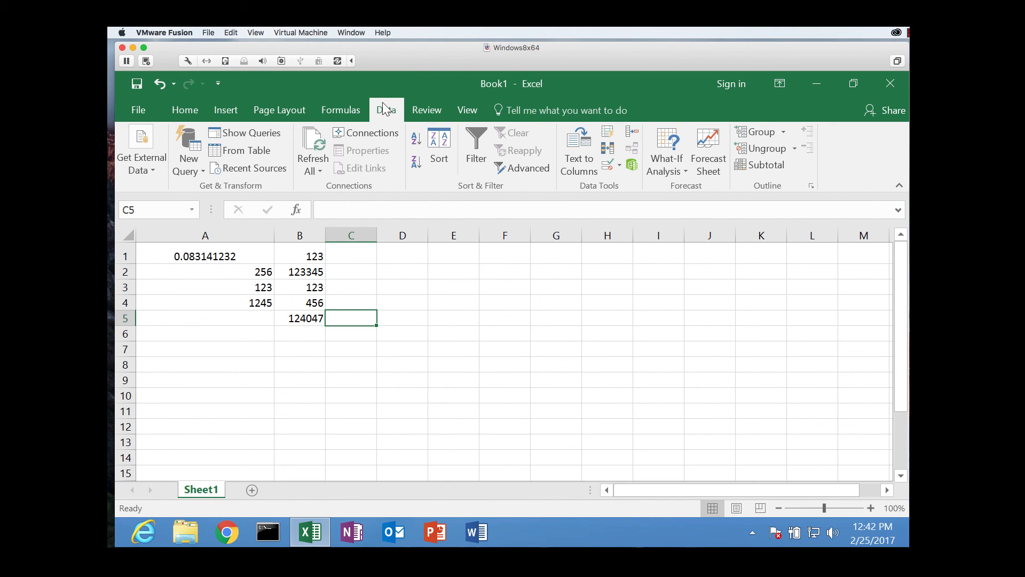
left_click(228, 255)
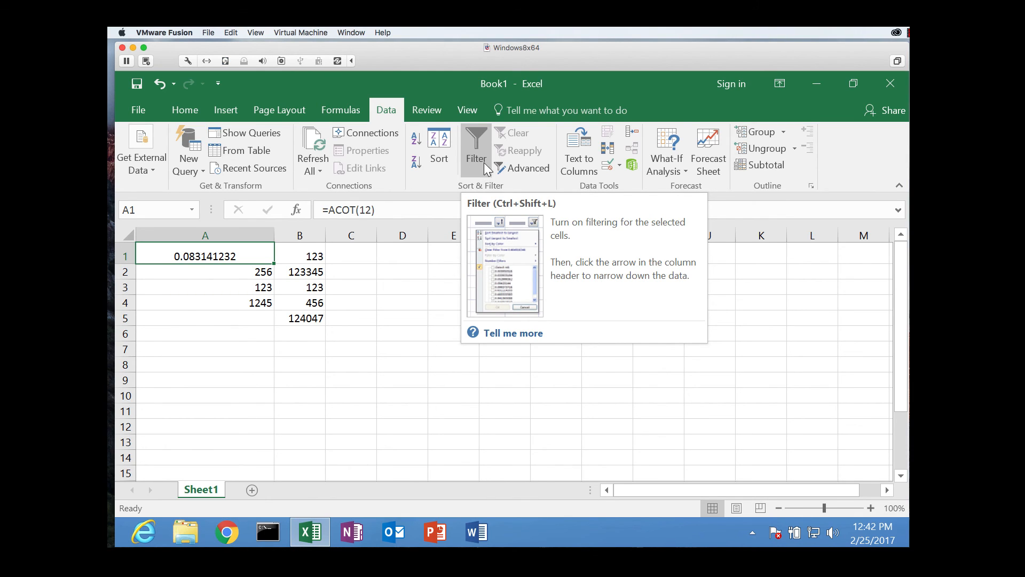
left_click(445, 158)
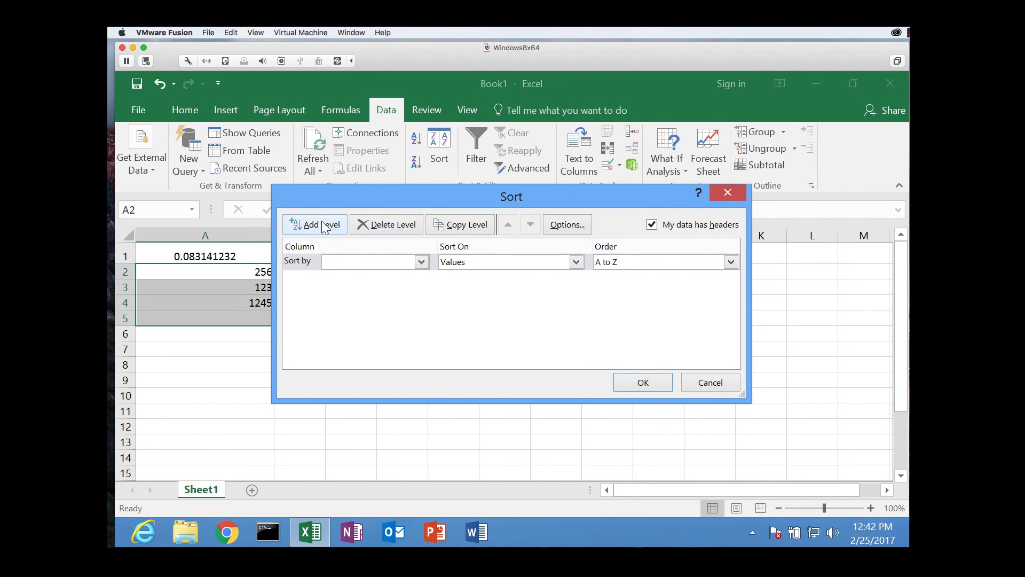
left_click(319, 224)
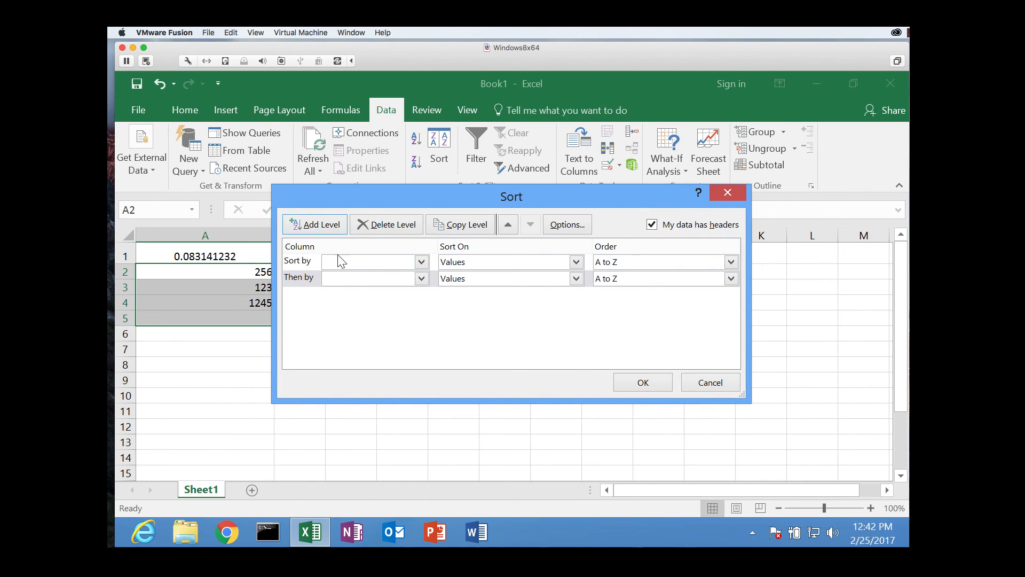
left_click(419, 262)
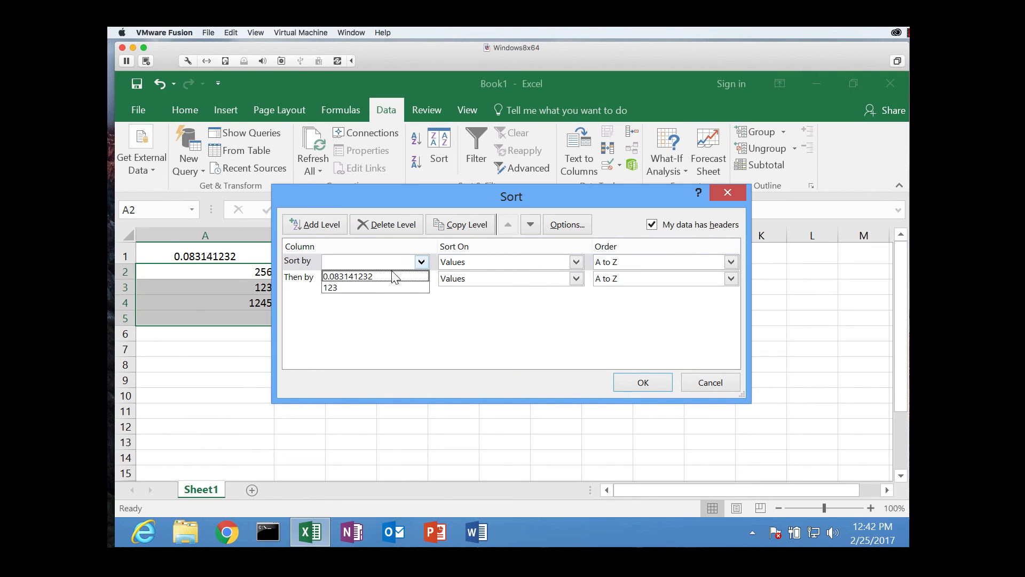
left_click(355, 285)
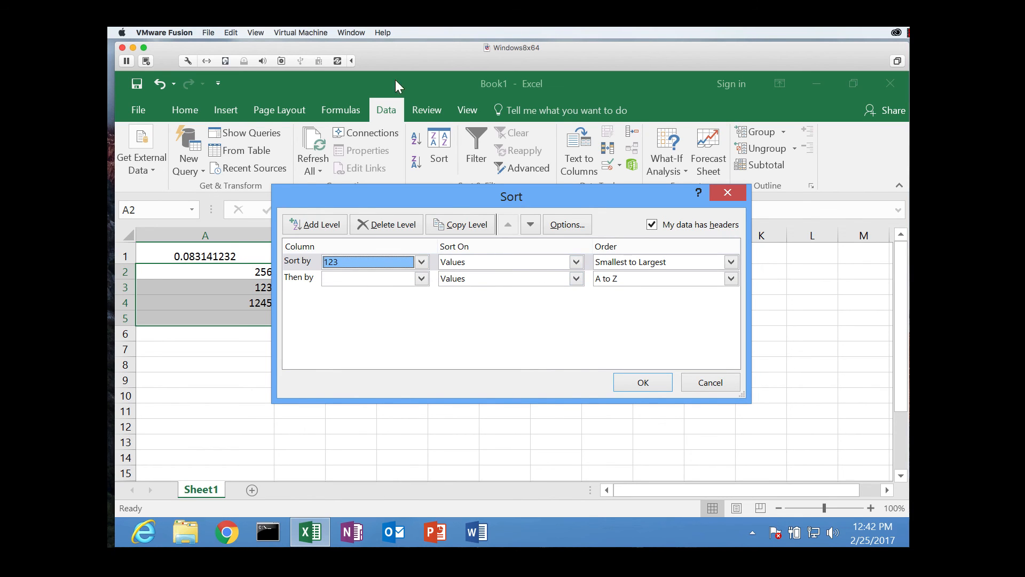
left_click(730, 262)
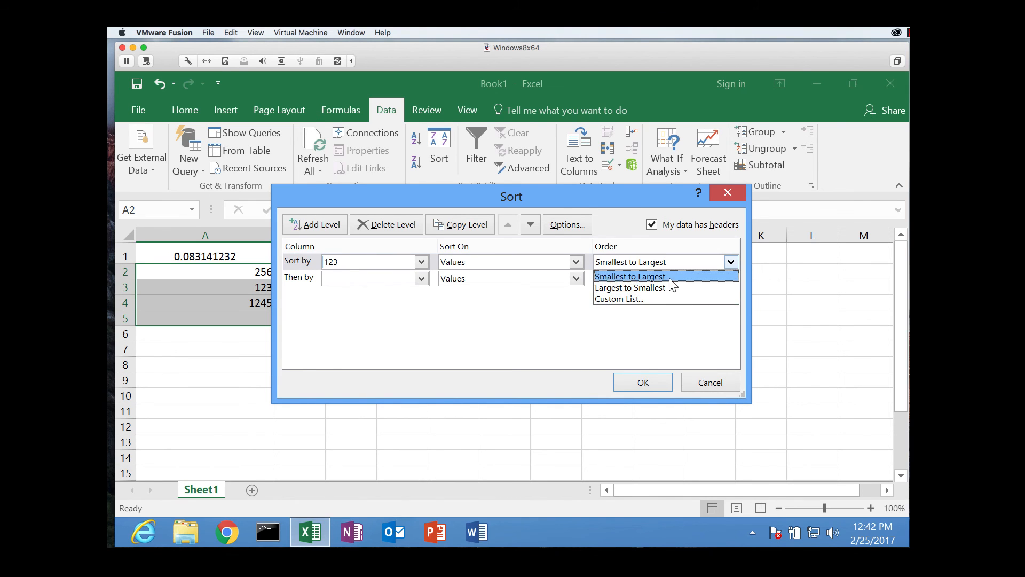
left_click(653, 379)
left_click(640, 384)
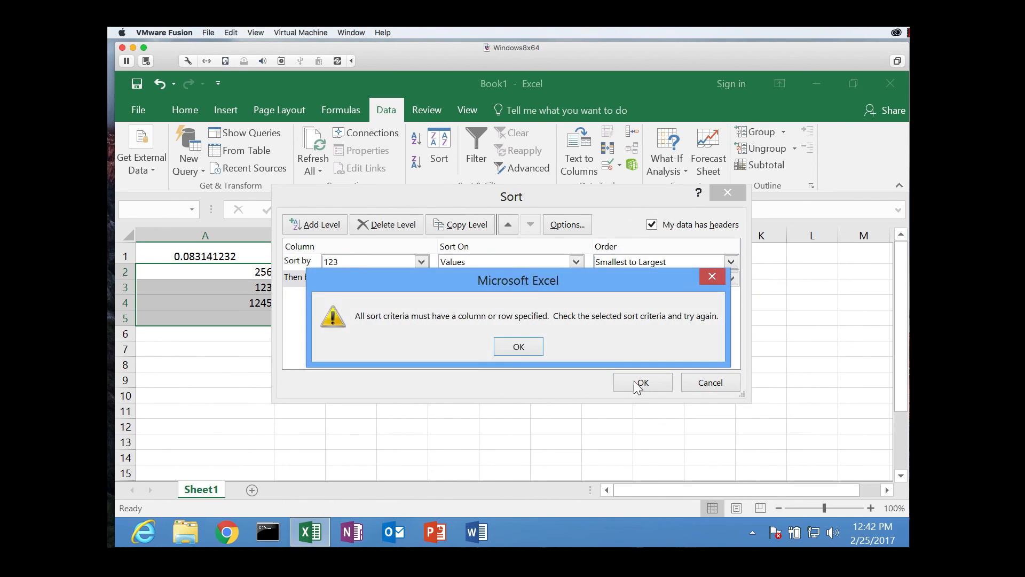
left_click(538, 350)
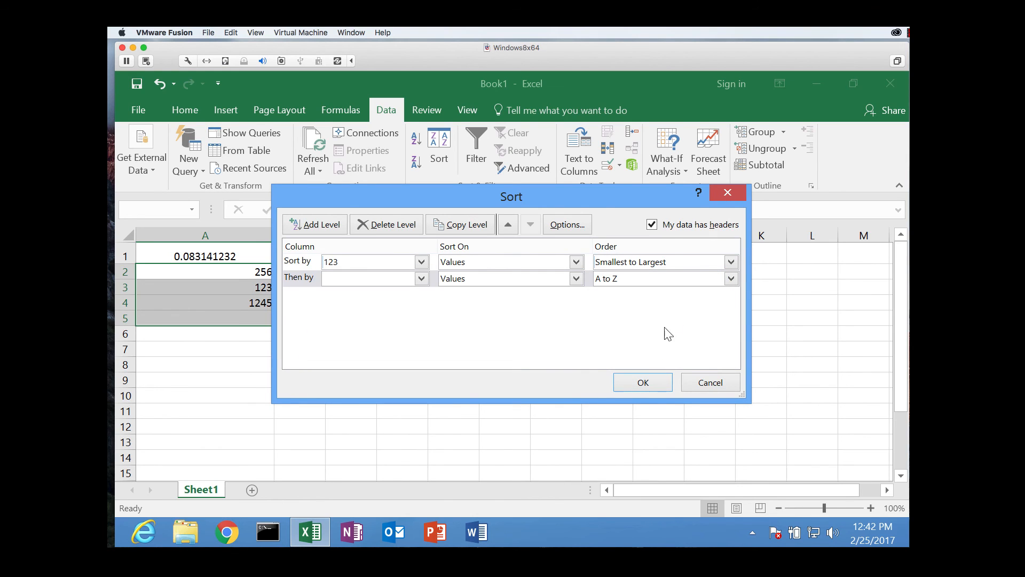
left_click(728, 192)
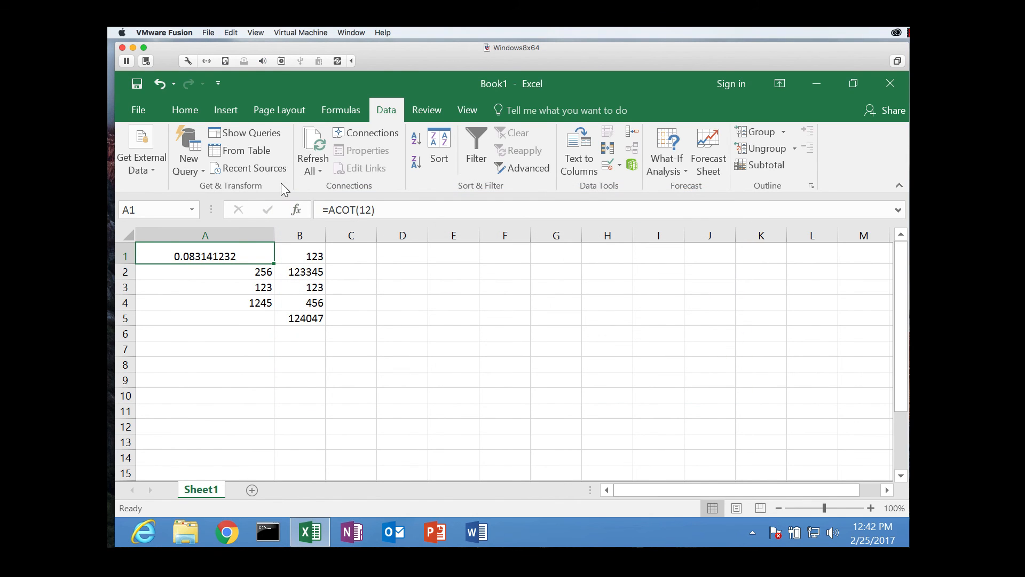
- Turn filtering on to examine column A's sort and filter options, and turn it off again
left_click(474, 160)
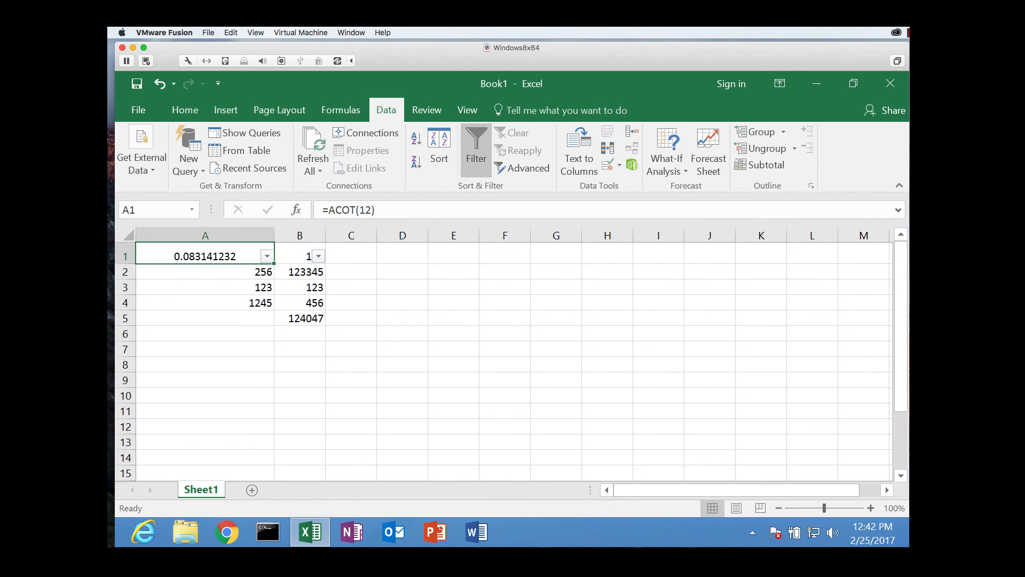
left_click(267, 257)
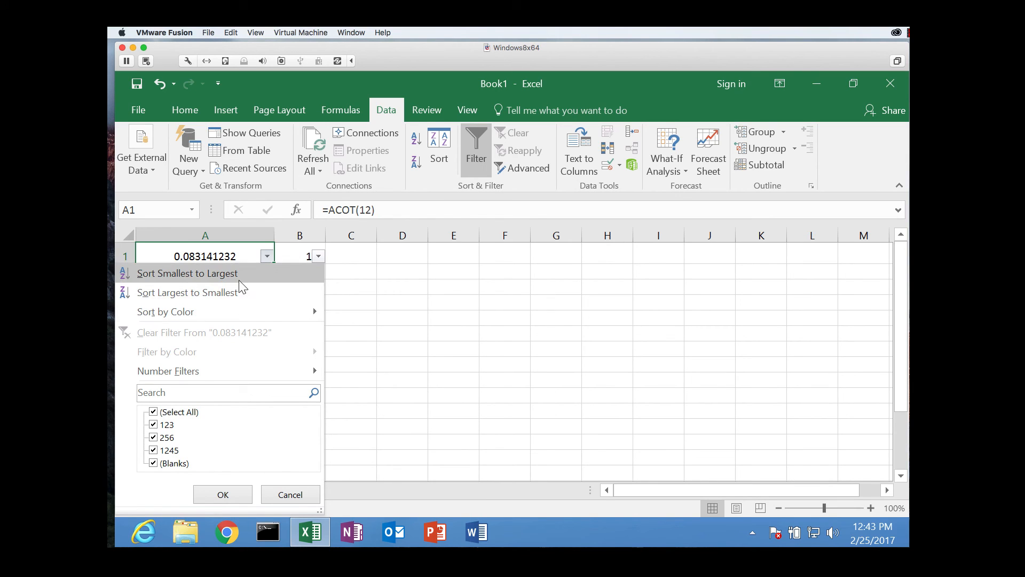
left_click(414, 297)
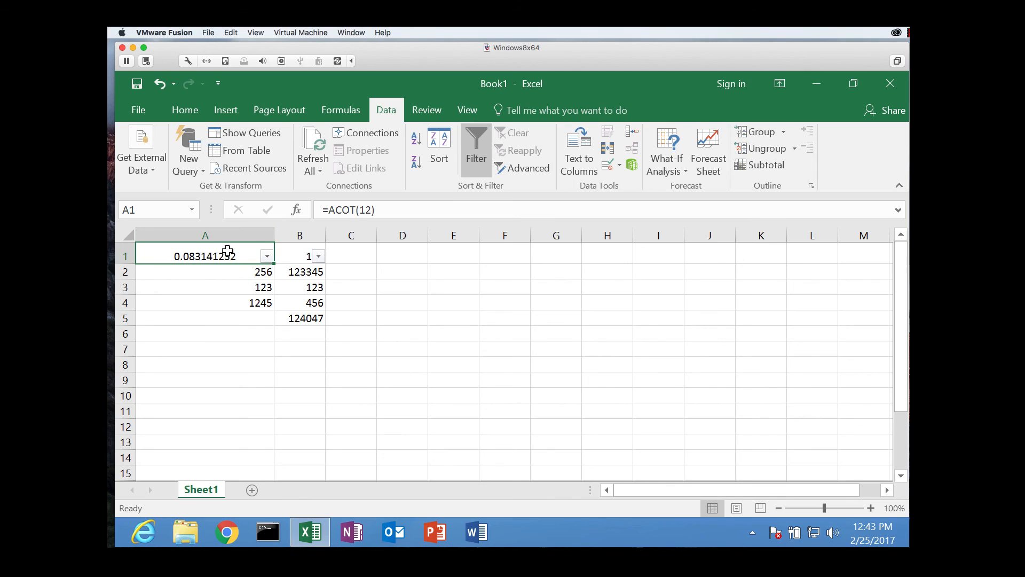
left_click(481, 167)
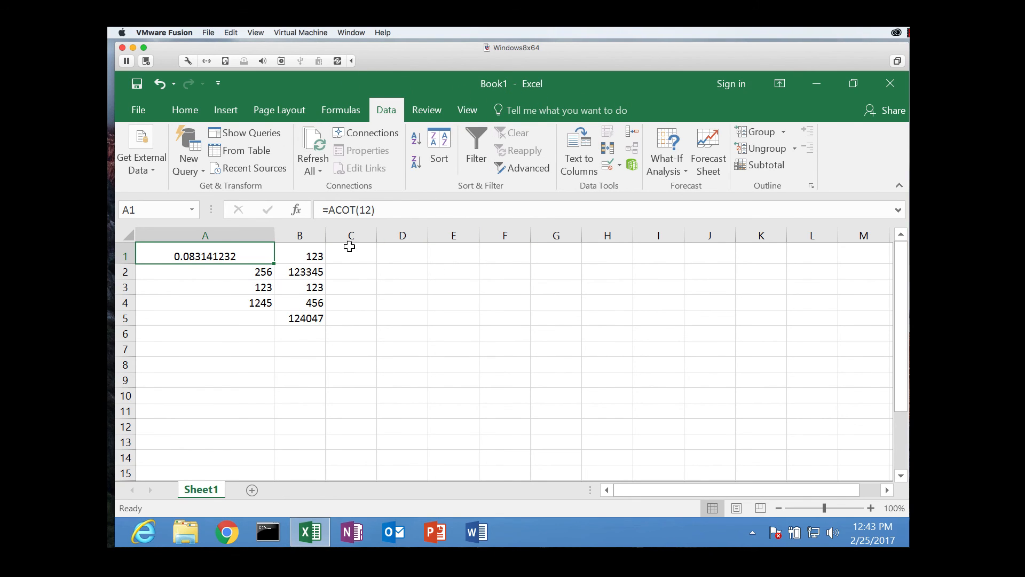
- Group the range A1:B1 by rows
left_click_drag(224, 248, 309, 257)
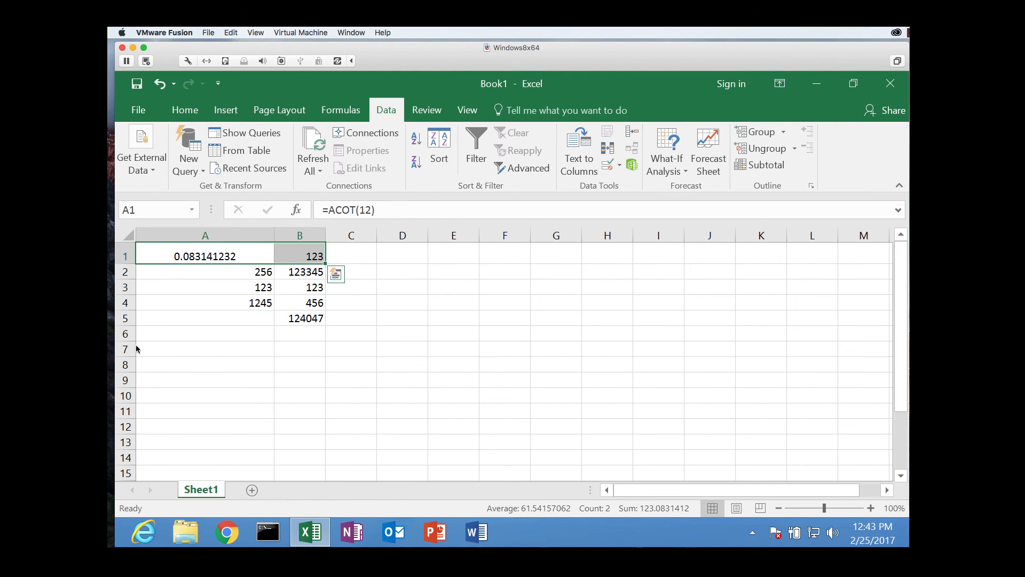
left_click(774, 128)
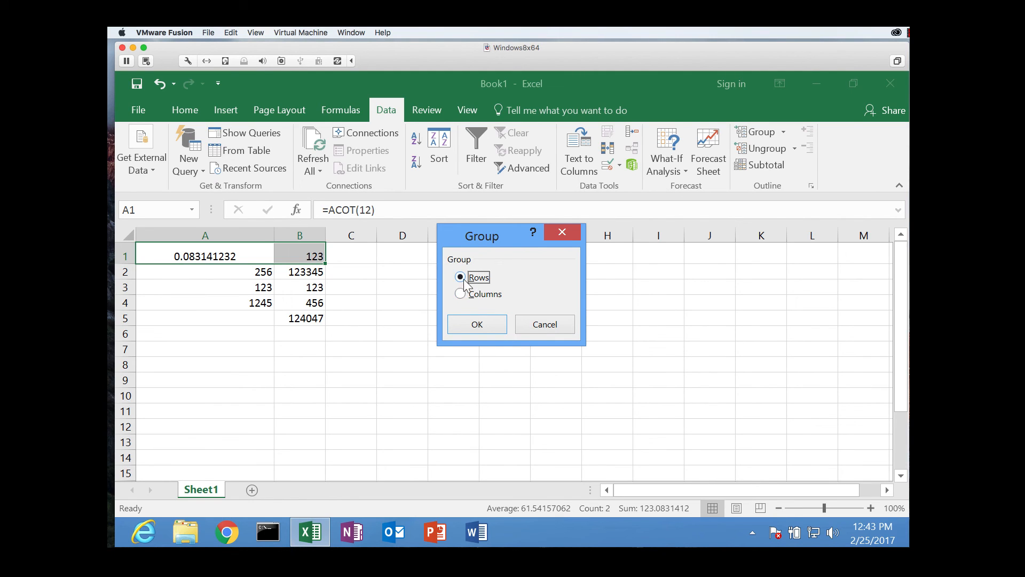
left_click(476, 320)
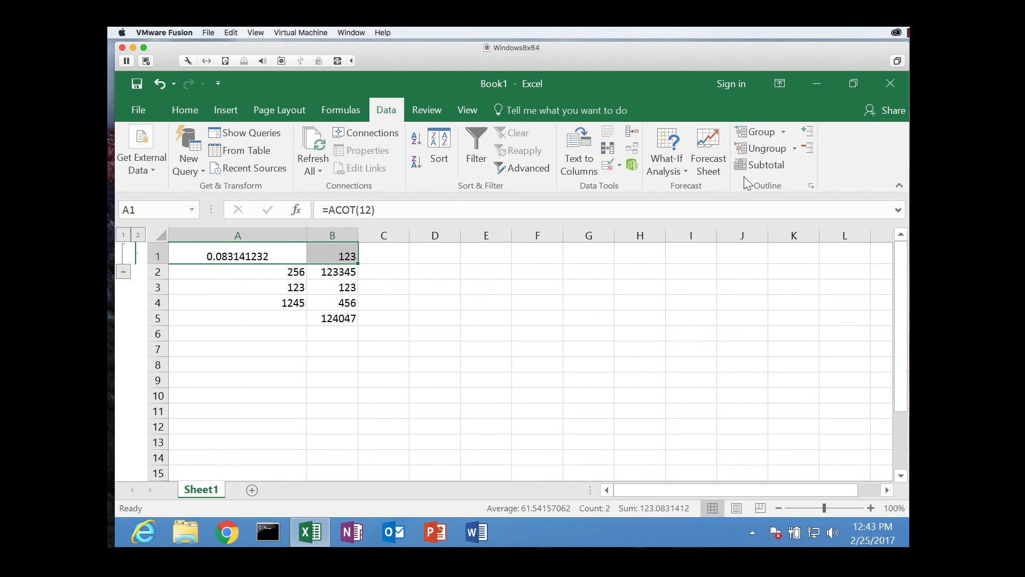
- Ungroup the grouped row containing cells A1:B1
left_click(795, 150)
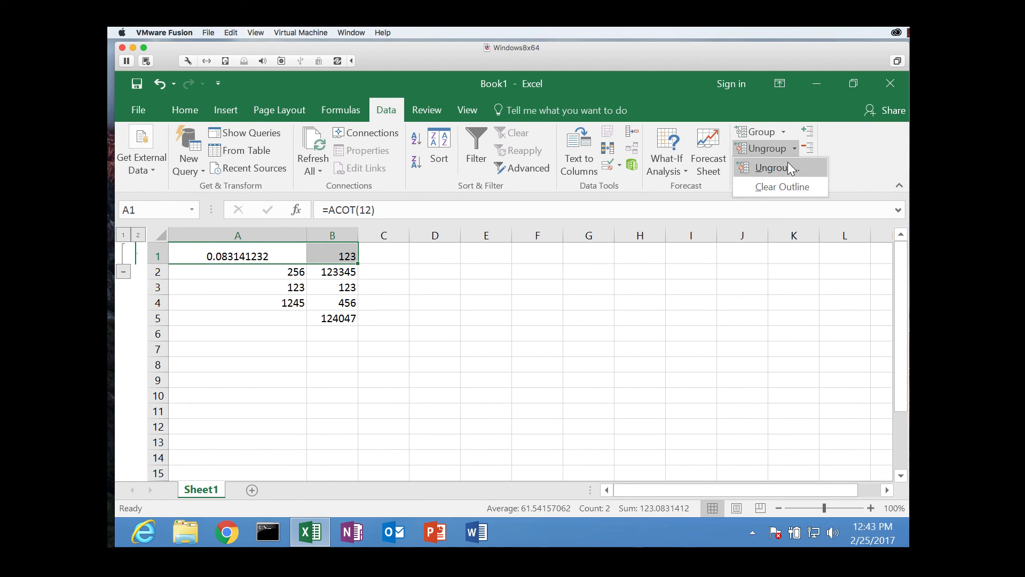
left_click(785, 163)
left_click(460, 294)
left_click(476, 324)
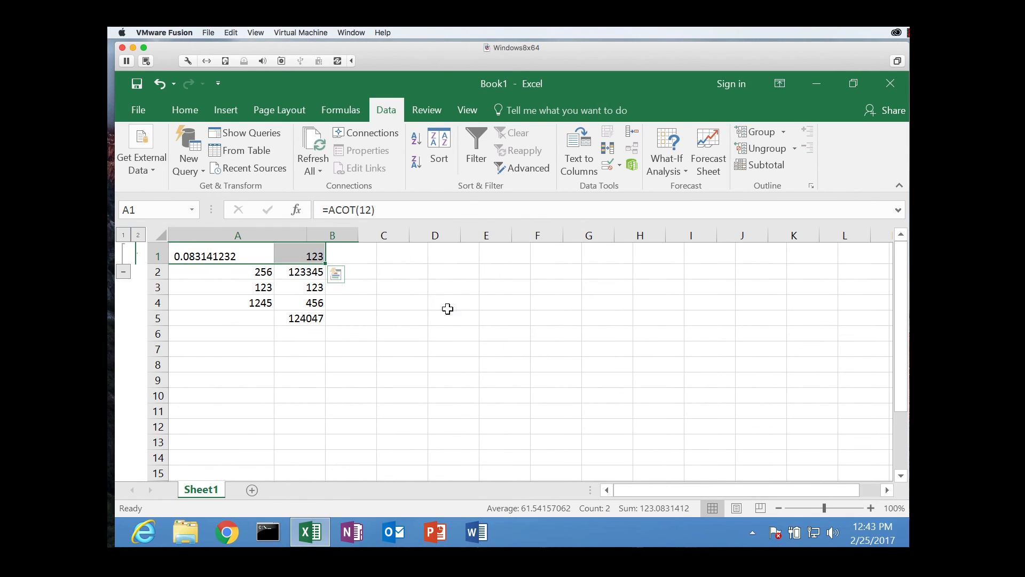
- Create a table from the range A1:B5 without marking it as having headers
left_click(225, 110)
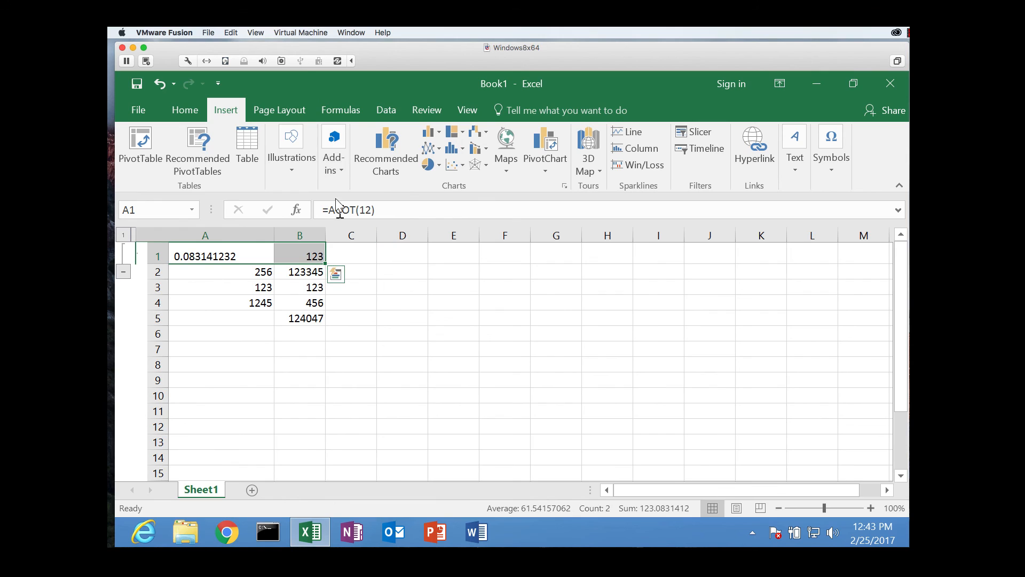
left_click(245, 151)
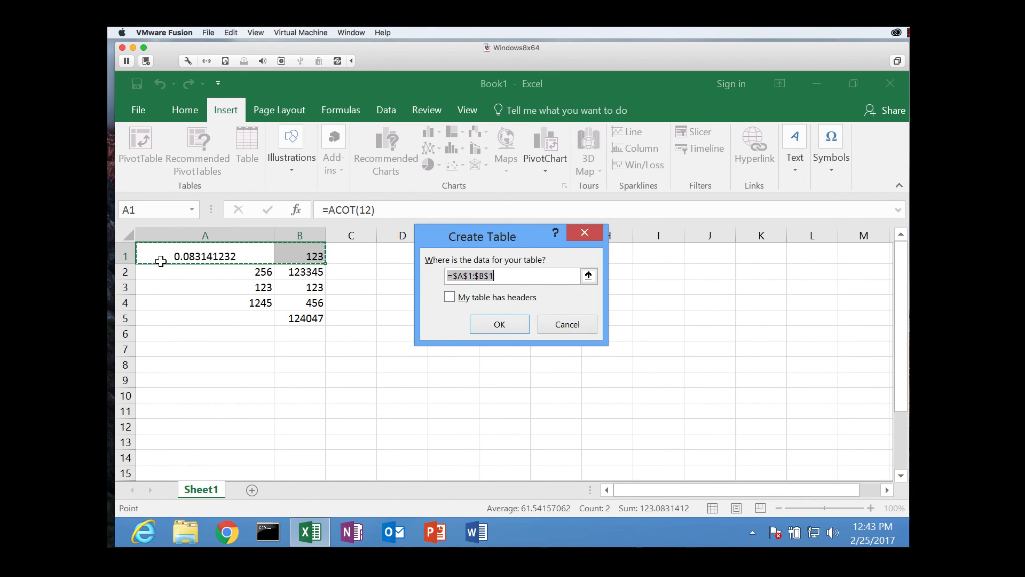
left_click_drag(206, 256, 316, 321)
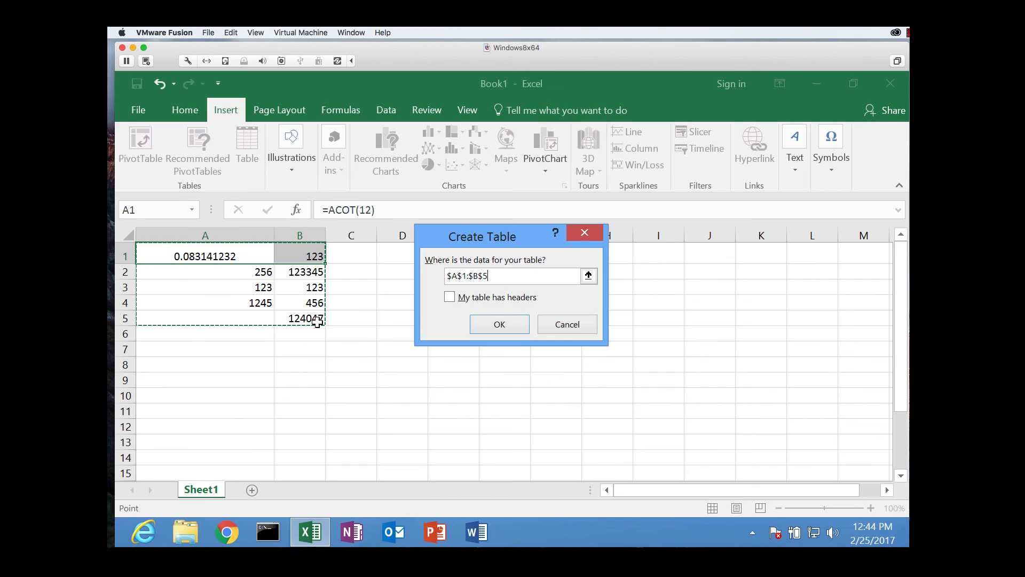
left_click(499, 324)
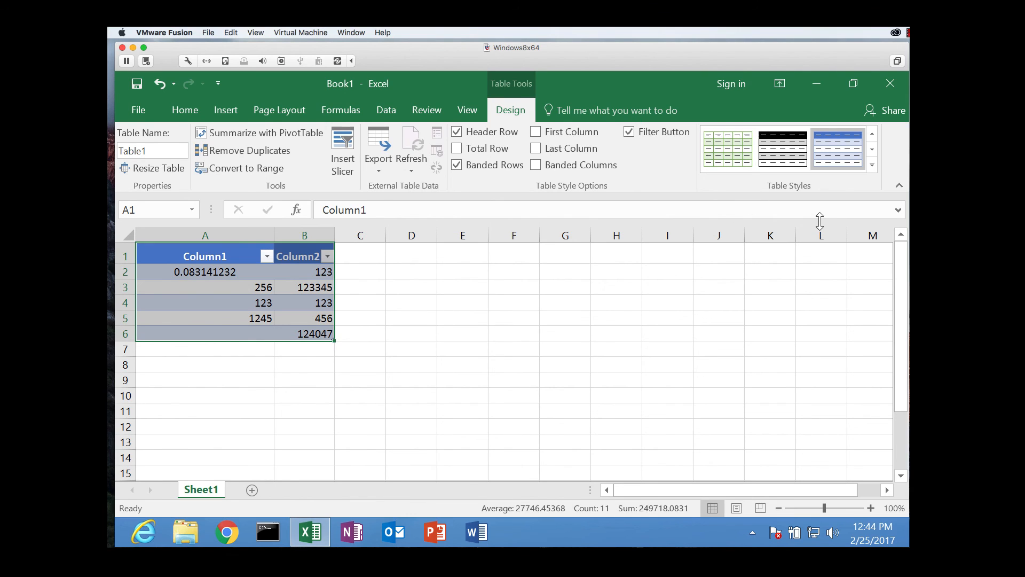
- Create a new table style, keeping its default name and element formatting
left_click(897, 186)
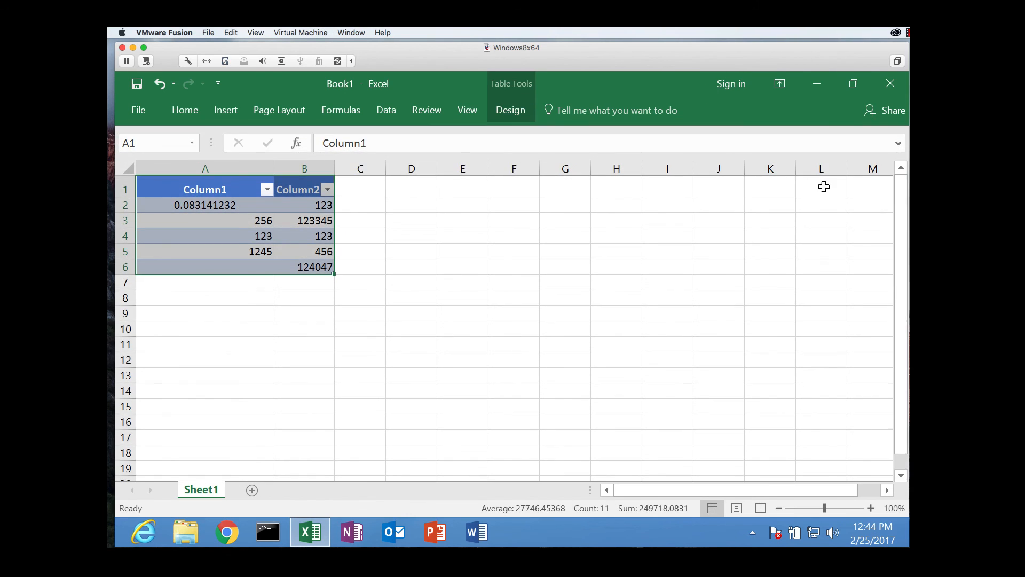
left_click(515, 111)
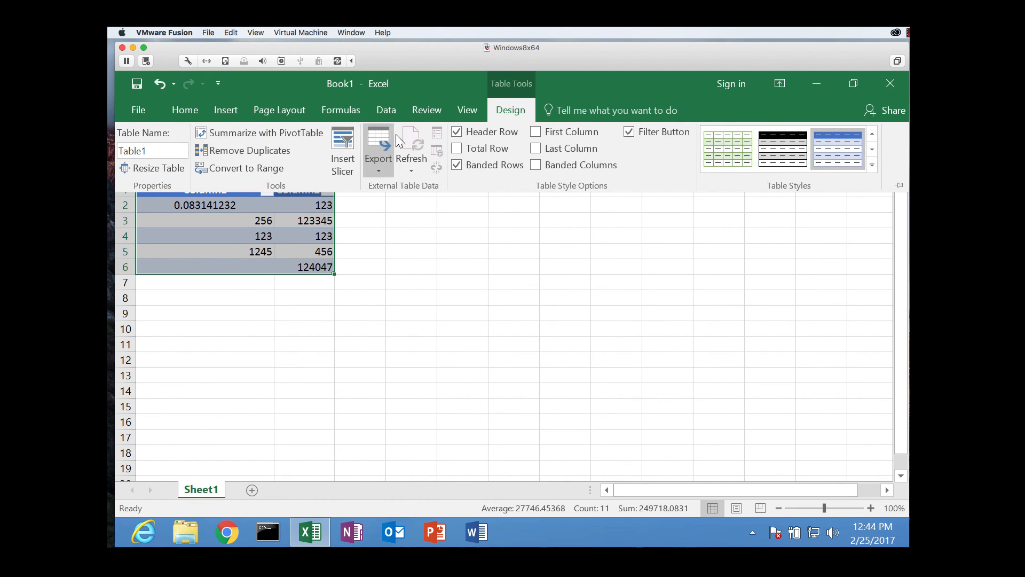
left_click(871, 165)
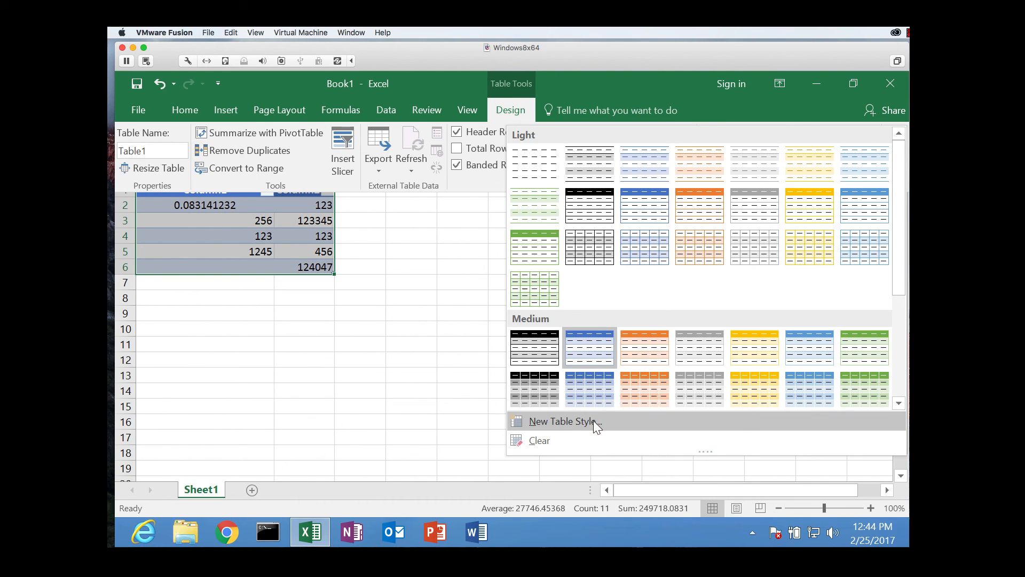
left_click(563, 421)
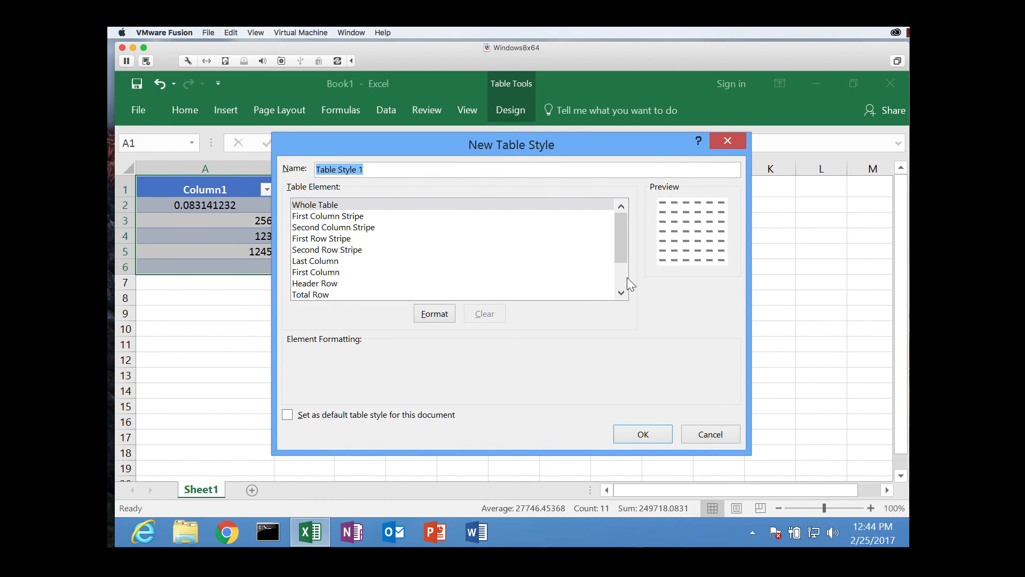
left_click(640, 433)
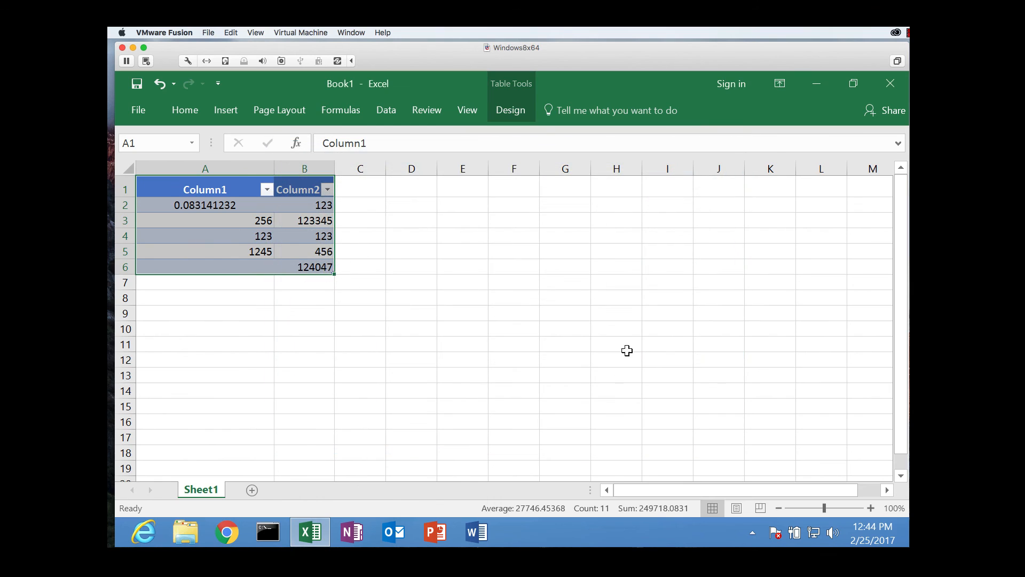
- Rename the table as budget
left_click(519, 110)
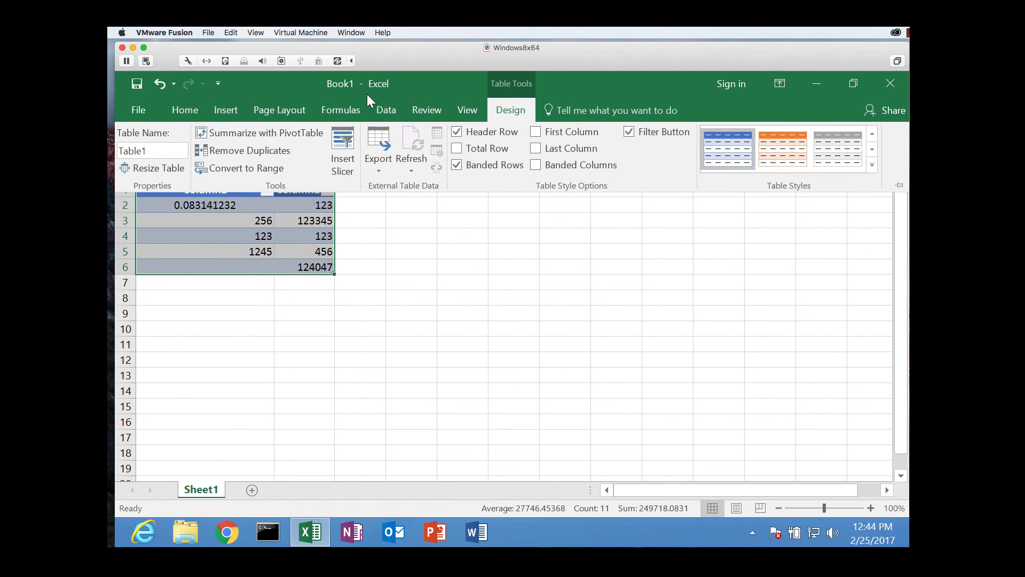
left_click(156, 151)
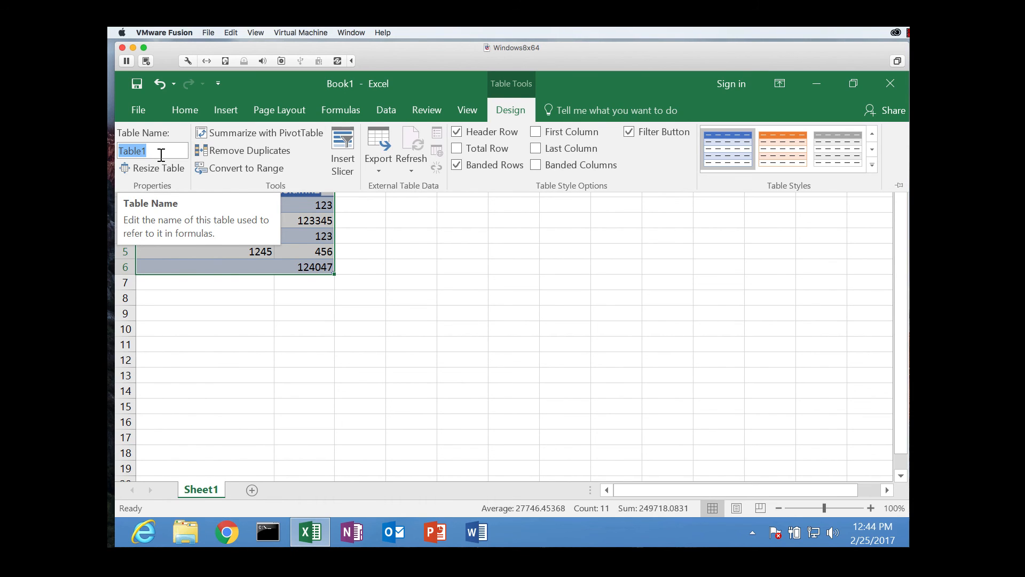
type("N")
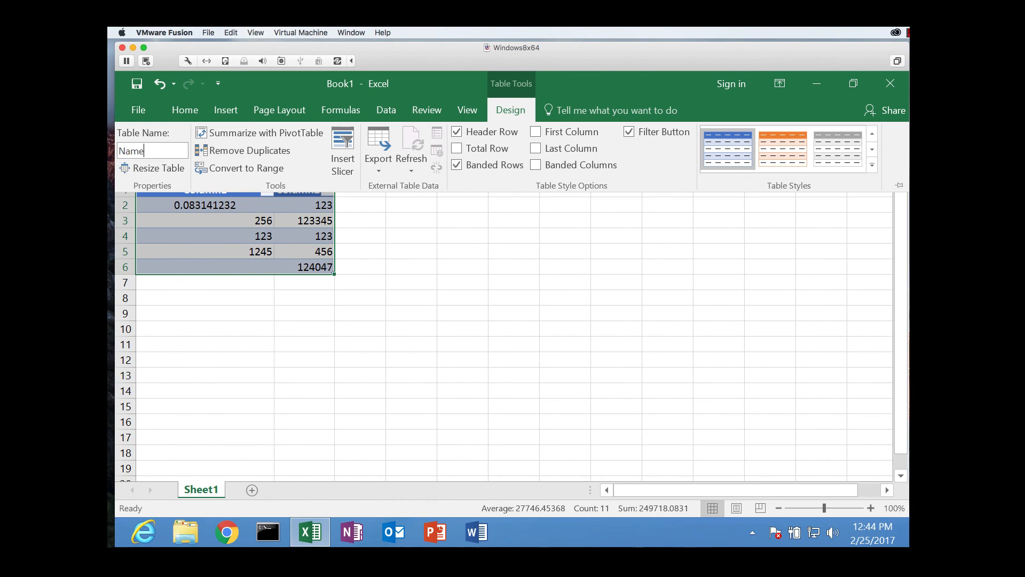
type("ame")
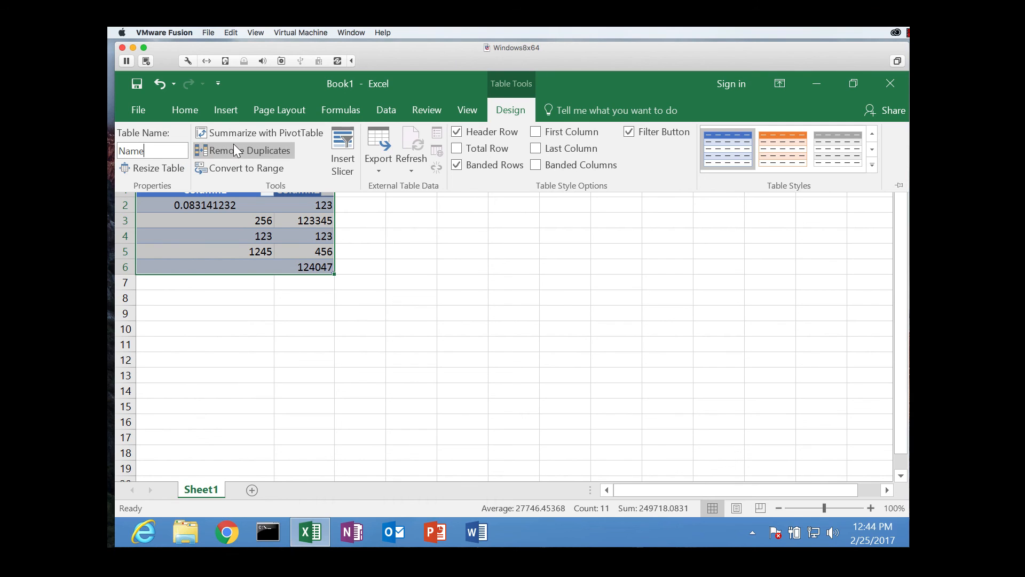
key("BackSpace")
key("BackSpace")
key("BackSpace")
key("BackSpace")
type("budget")
key("Return")
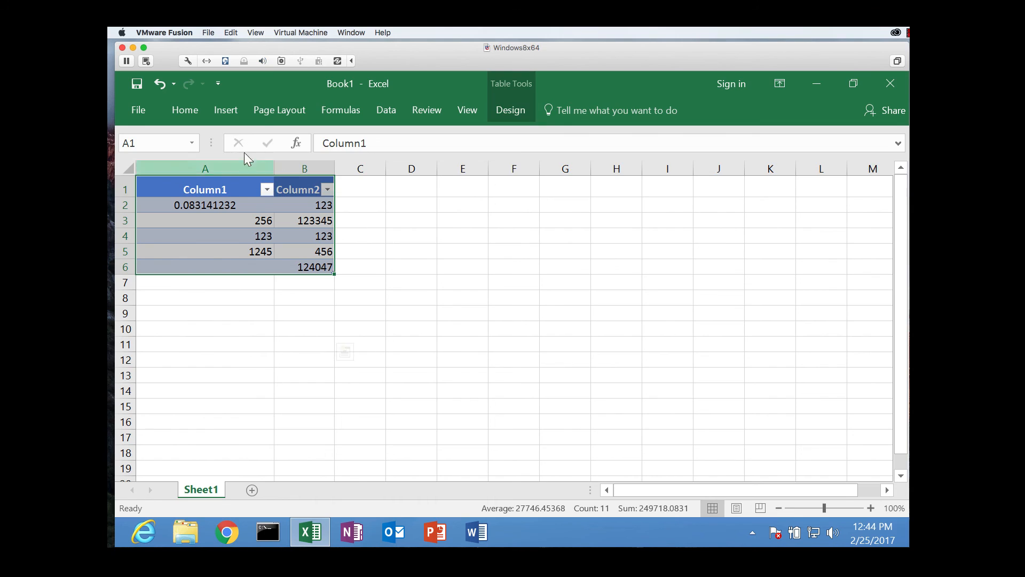
- Examine the options for exporting the table
left_click(521, 110)
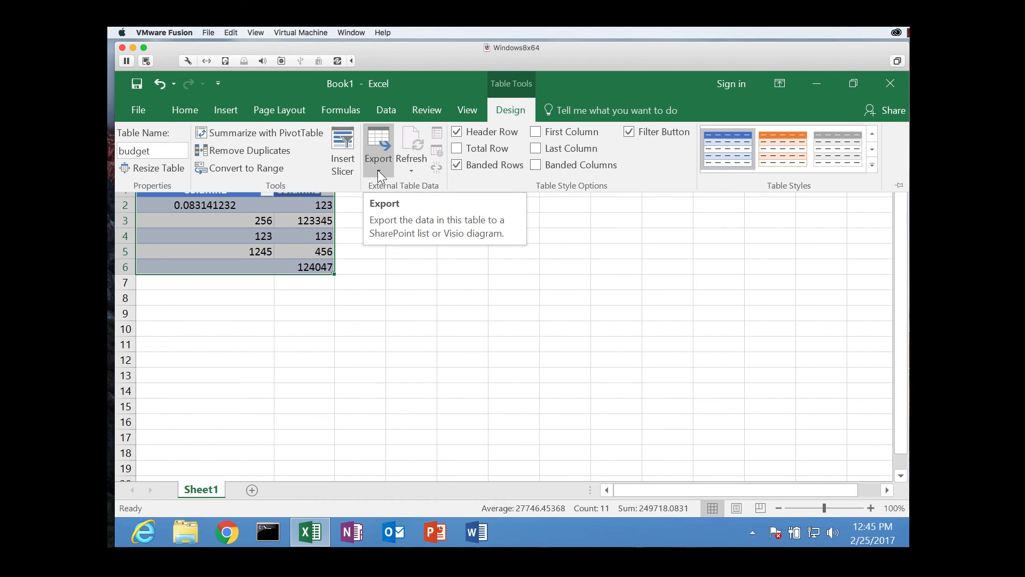
left_click(377, 170)
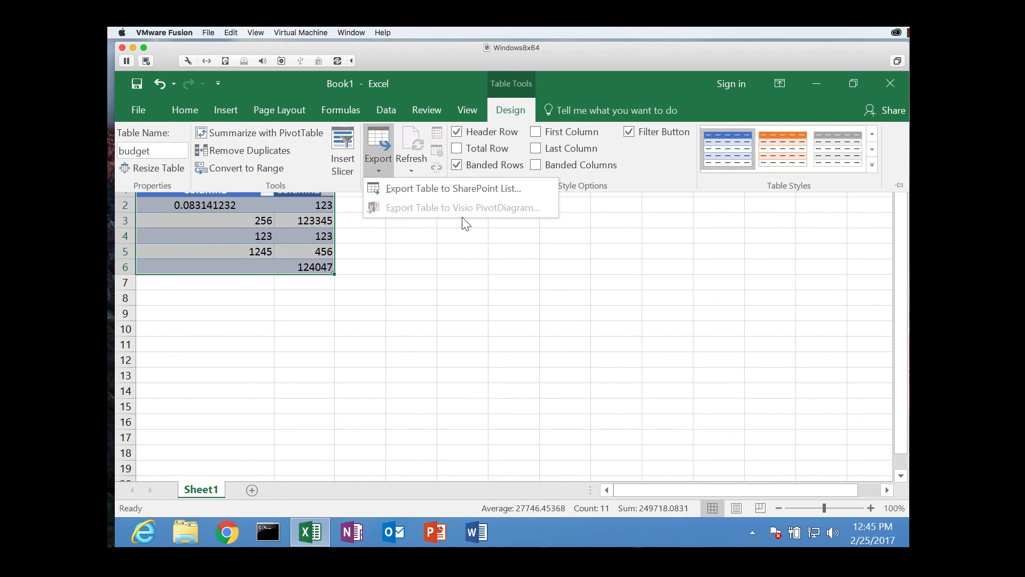
left_click(455, 276)
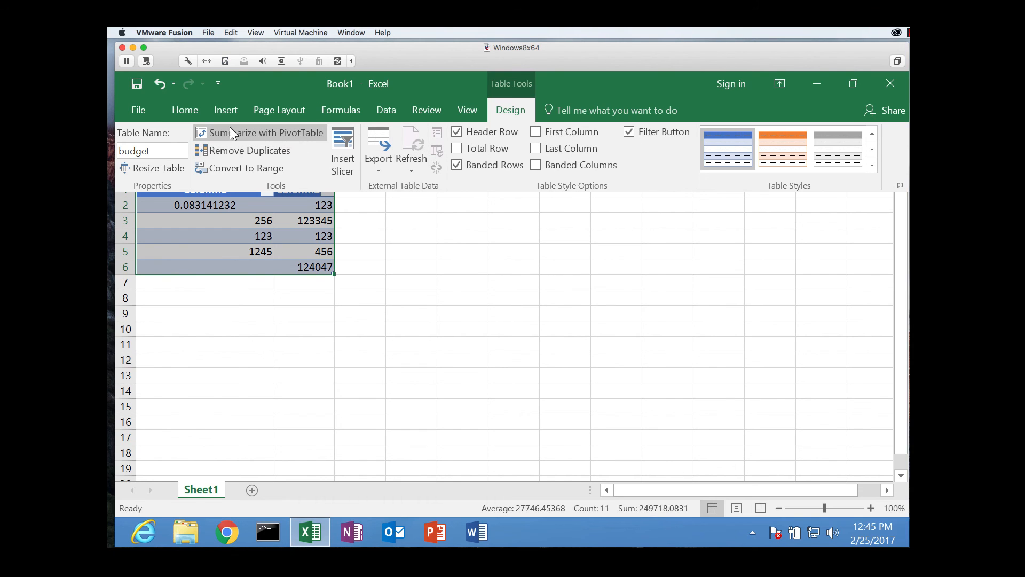
- Extend the table through column E and fill the selected A1:B6 range down into row 7
left_click(158, 167)
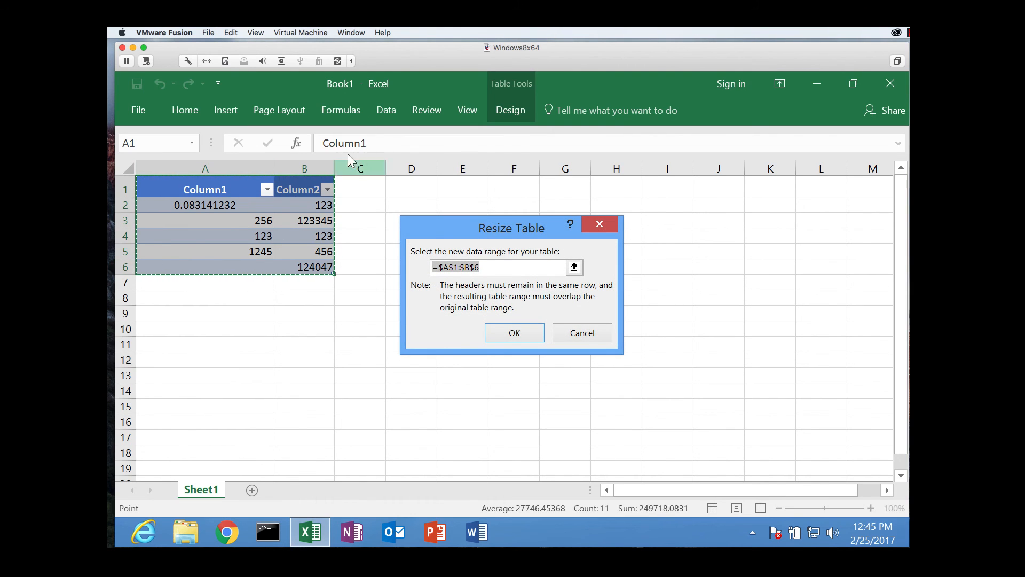
left_click(514, 330)
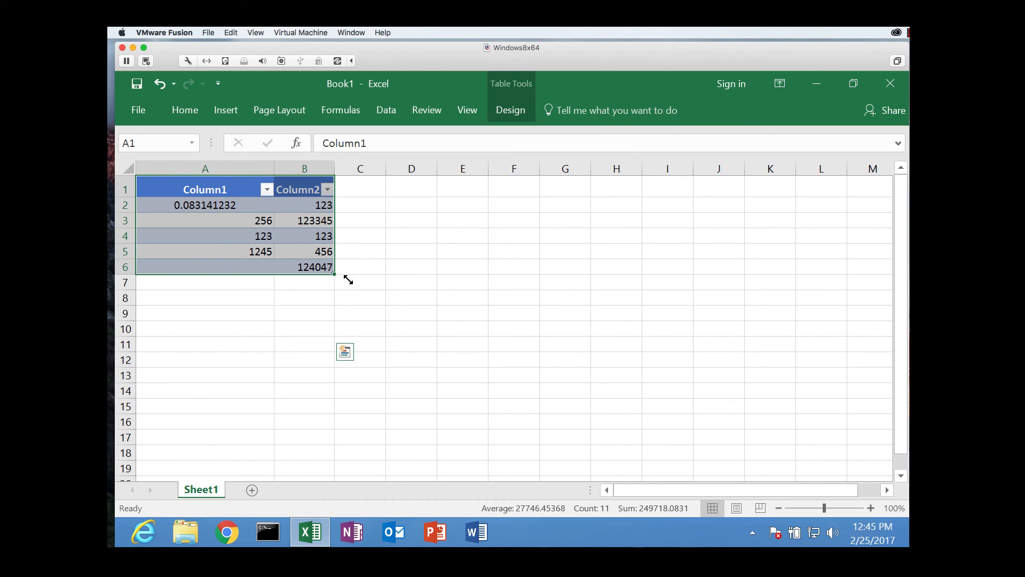
left_click_drag(348, 280, 462, 355)
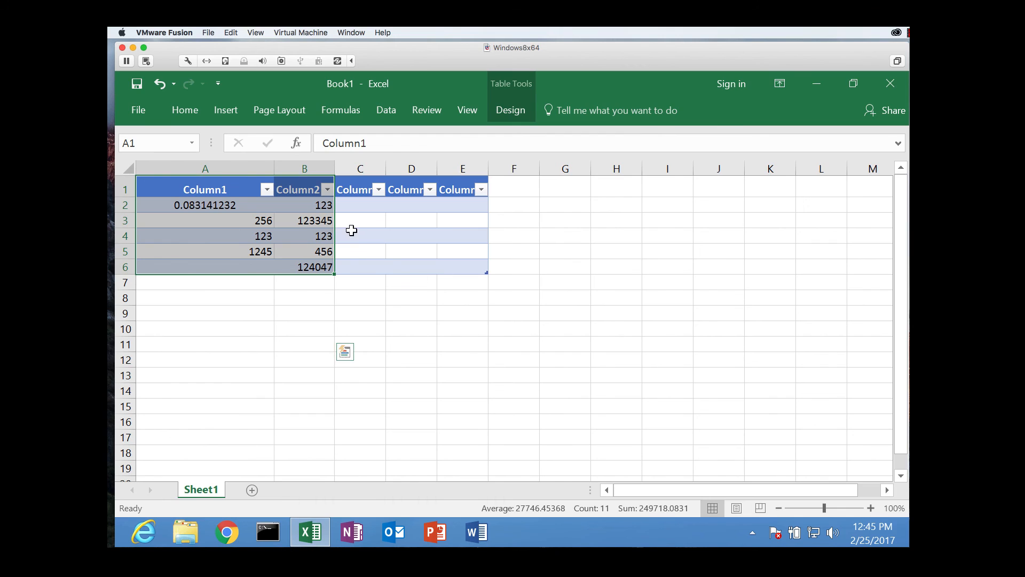
left_click_drag(334, 273, 335, 291)
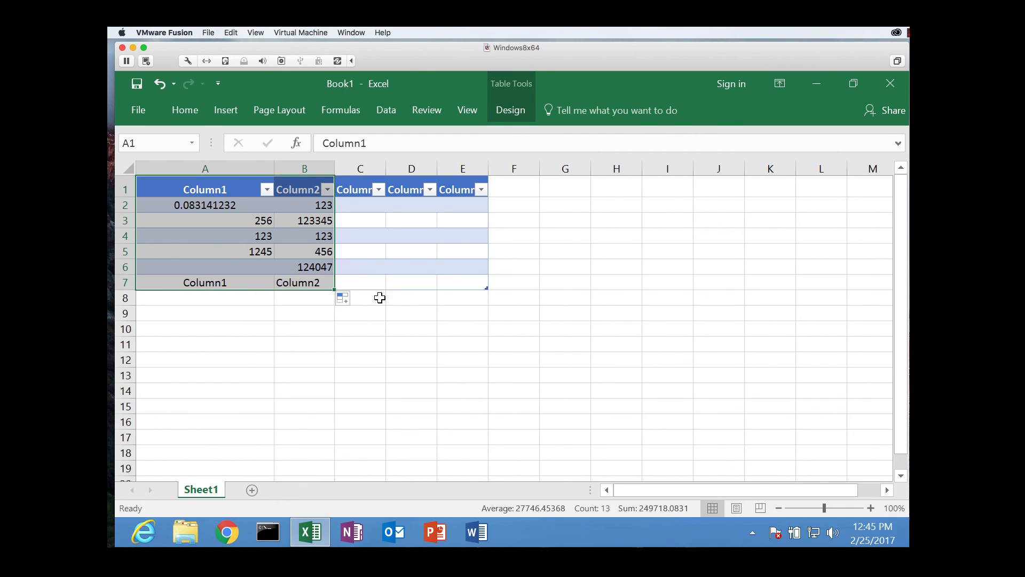
left_click(388, 297)
left_click(222, 187)
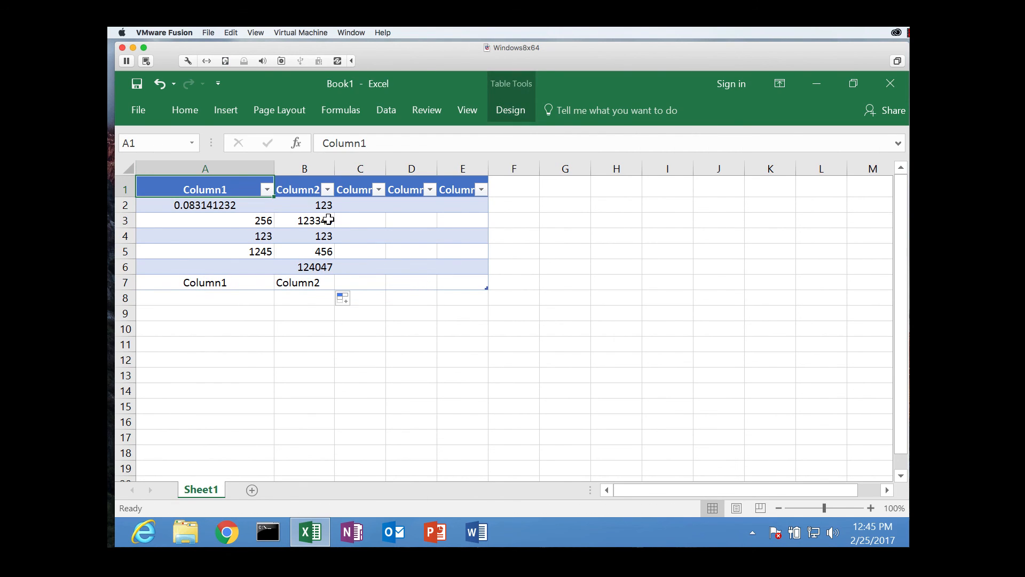
- Insert a Clustered Bar chart based on the table
left_click(226, 109)
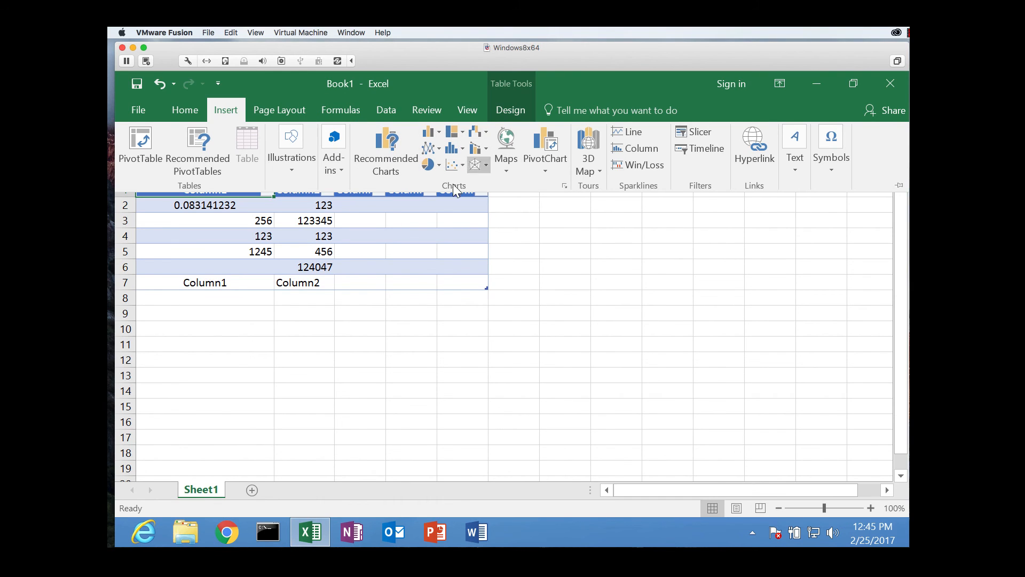
left_click(563, 186)
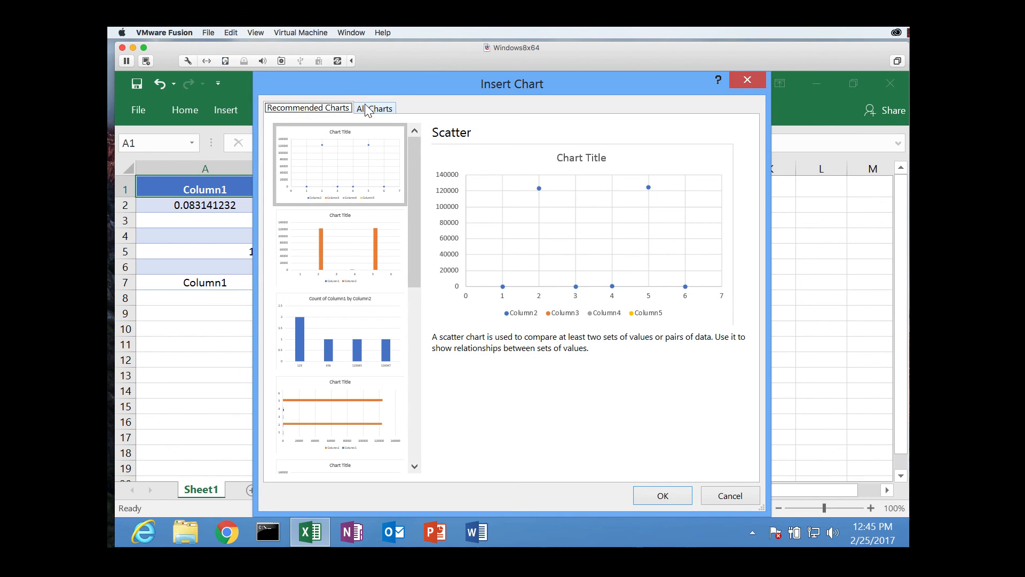
left_click(373, 109)
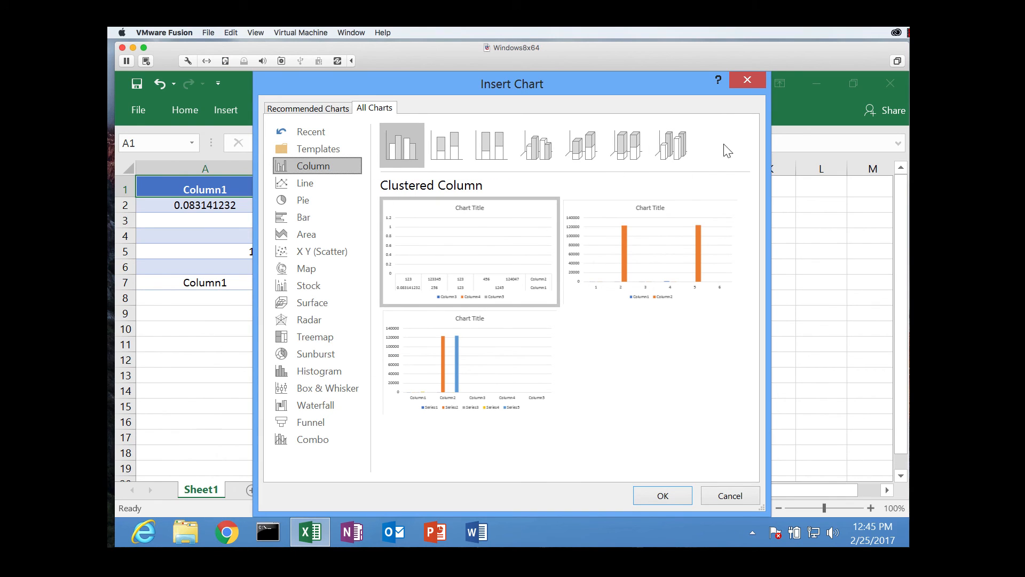
left_click(312, 219)
mouse_move(479, 262)
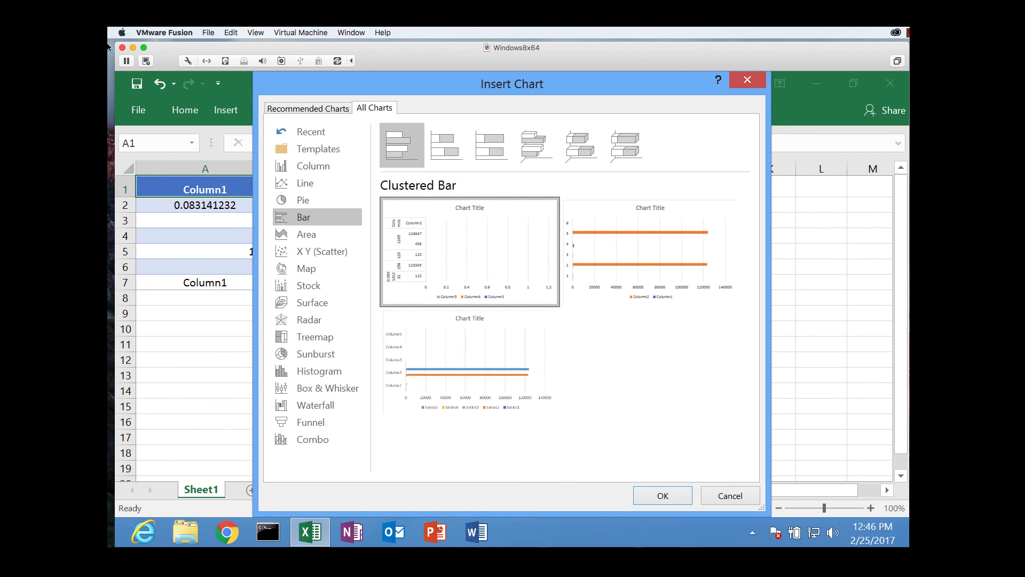
left_click(661, 494)
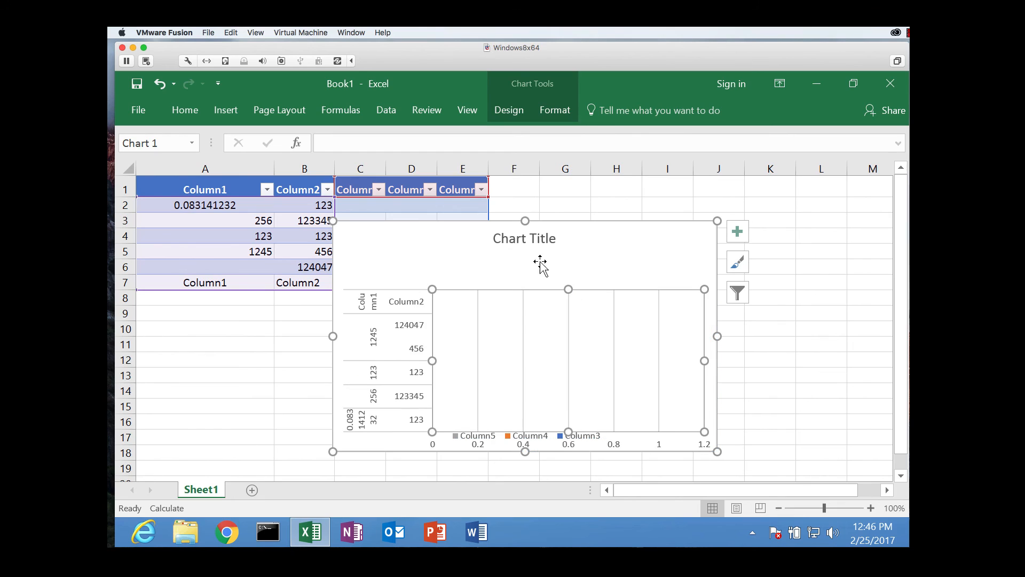
- Widen the chart to the right edge of column J and select cell H2
left_click(516, 238)
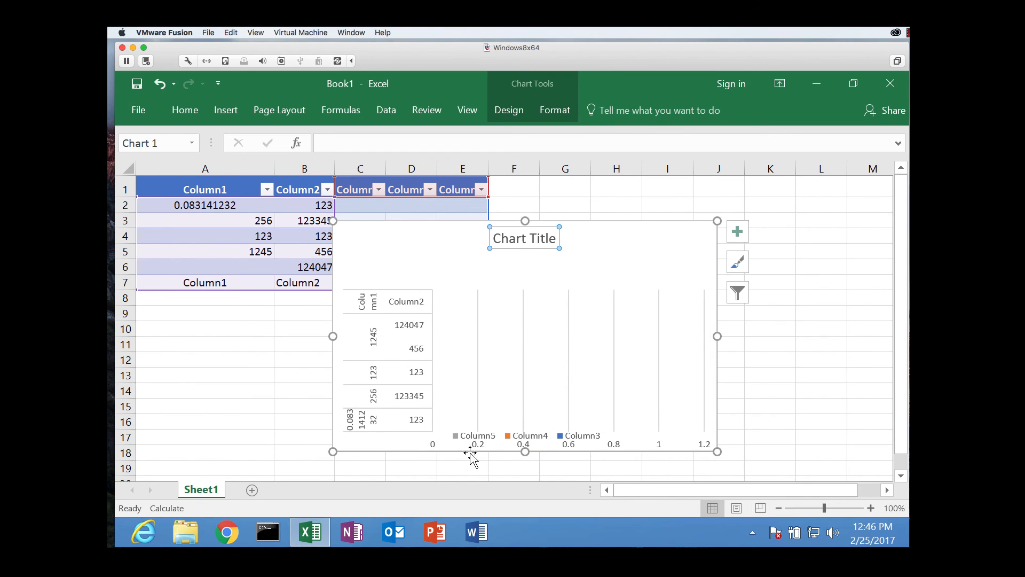
left_click(437, 445)
left_click_drag(721, 336, 745, 336)
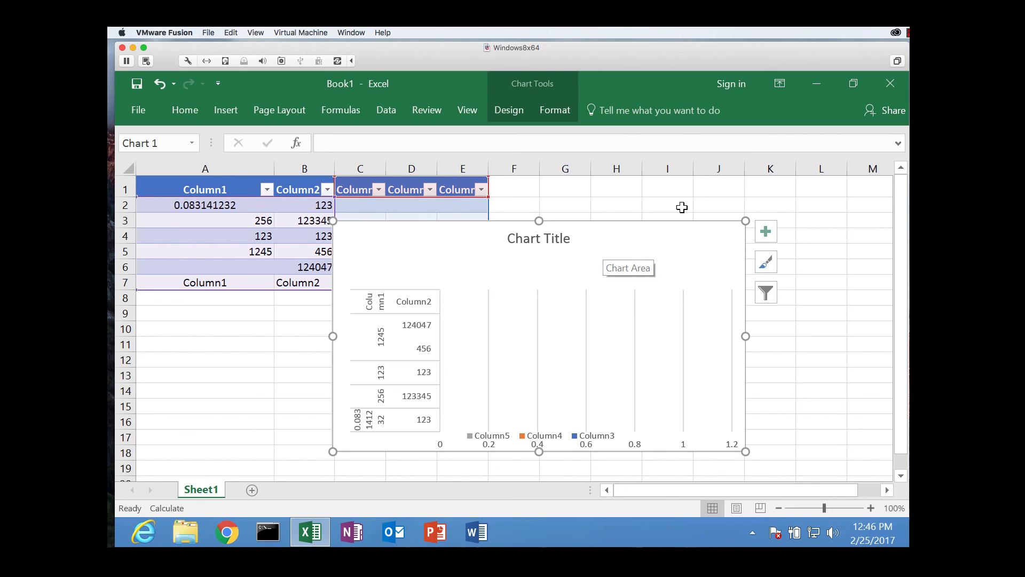
left_click(609, 205)
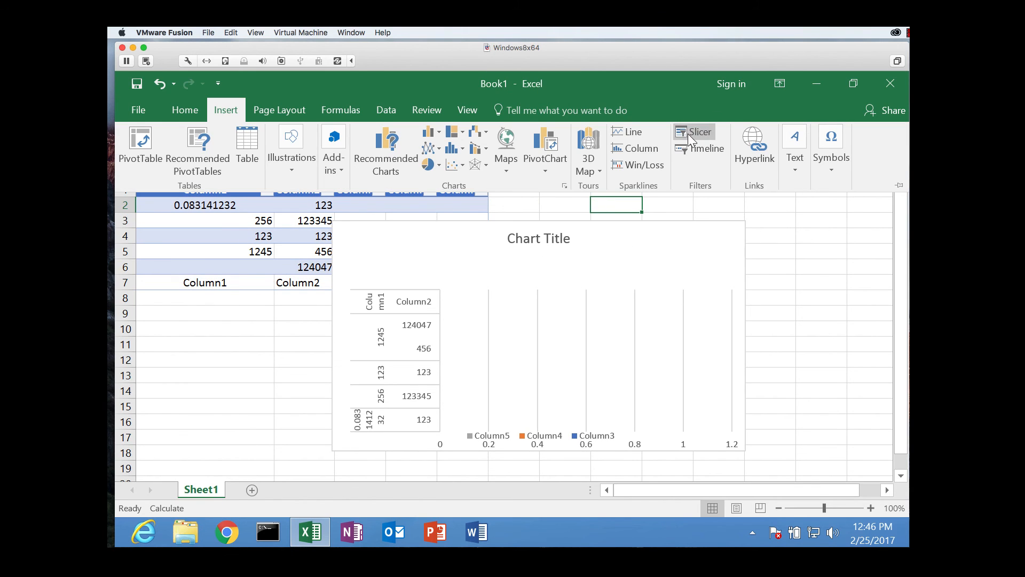
- Examine the connections and data model available for a timeline, and close without choosing one
left_click(712, 146)
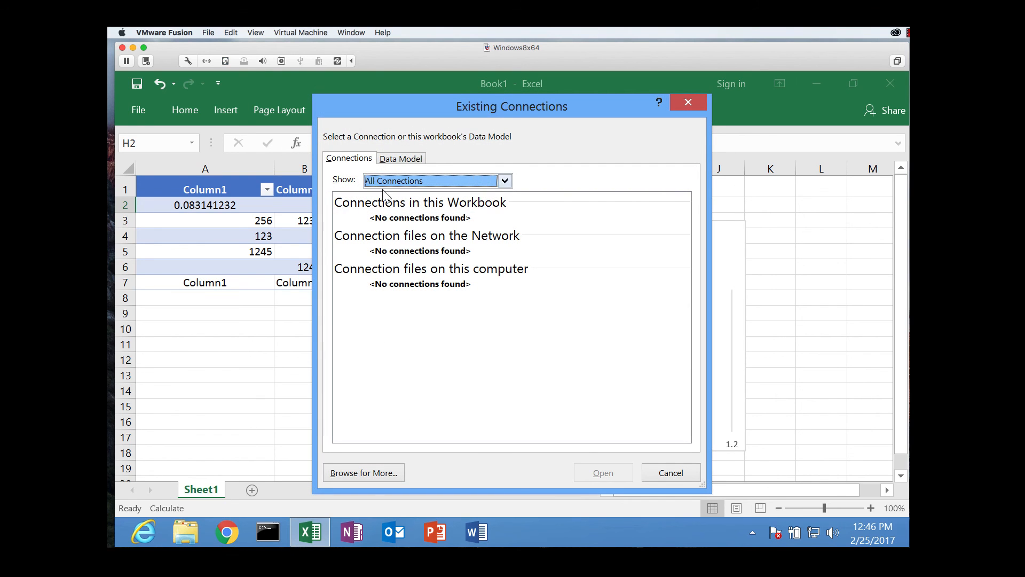
left_click(384, 161)
left_click(364, 160)
left_click(673, 473)
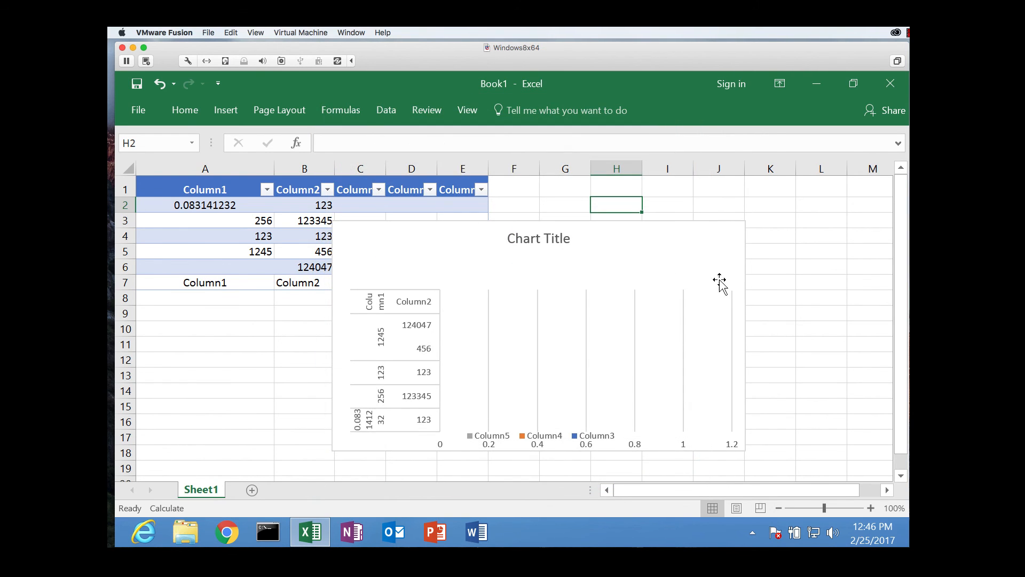
left_click(188, 113)
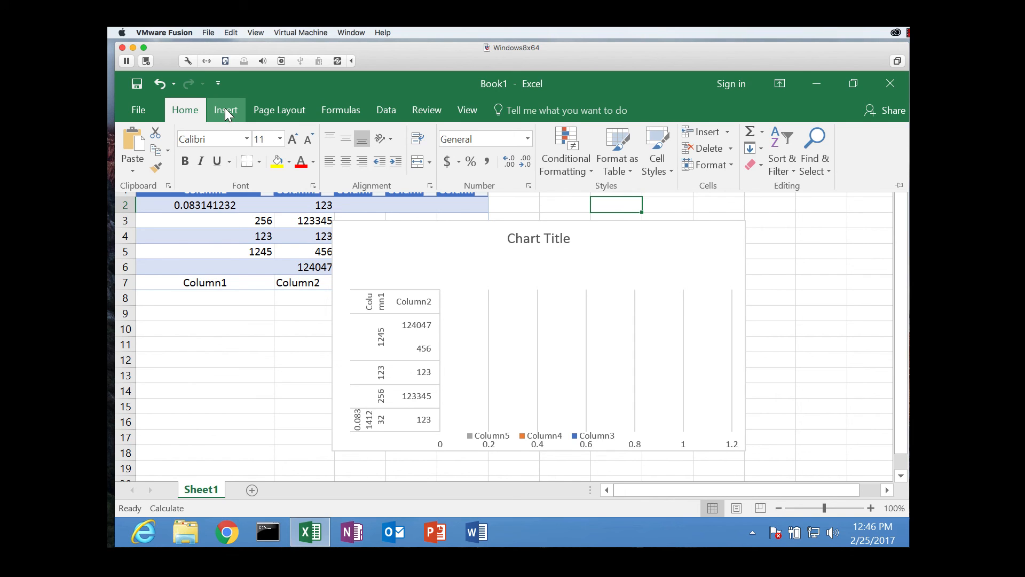
left_click(753, 219)
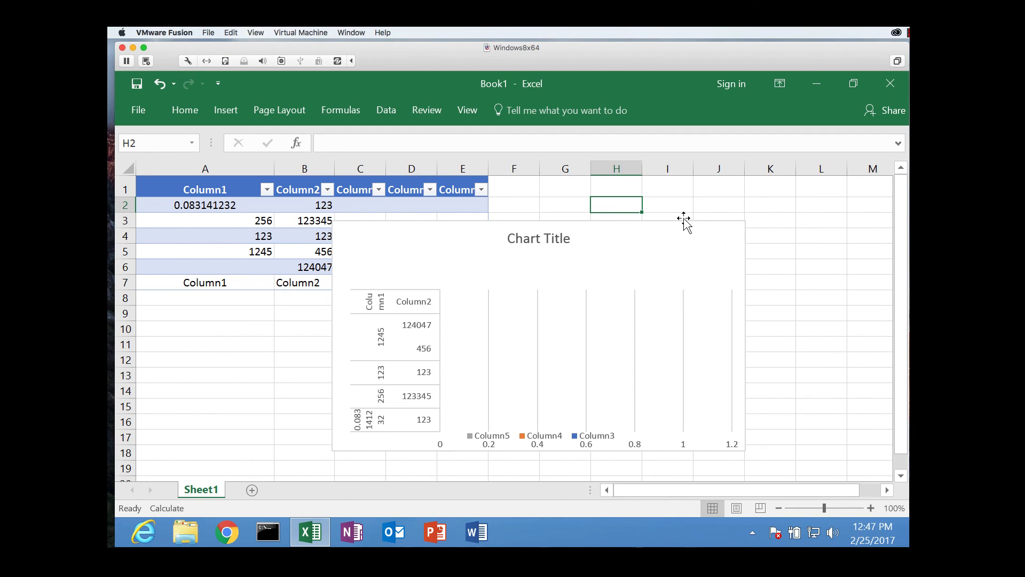
- Fill the =ACOT(12) formula from cell A2 down into A3
left_click(208, 205)
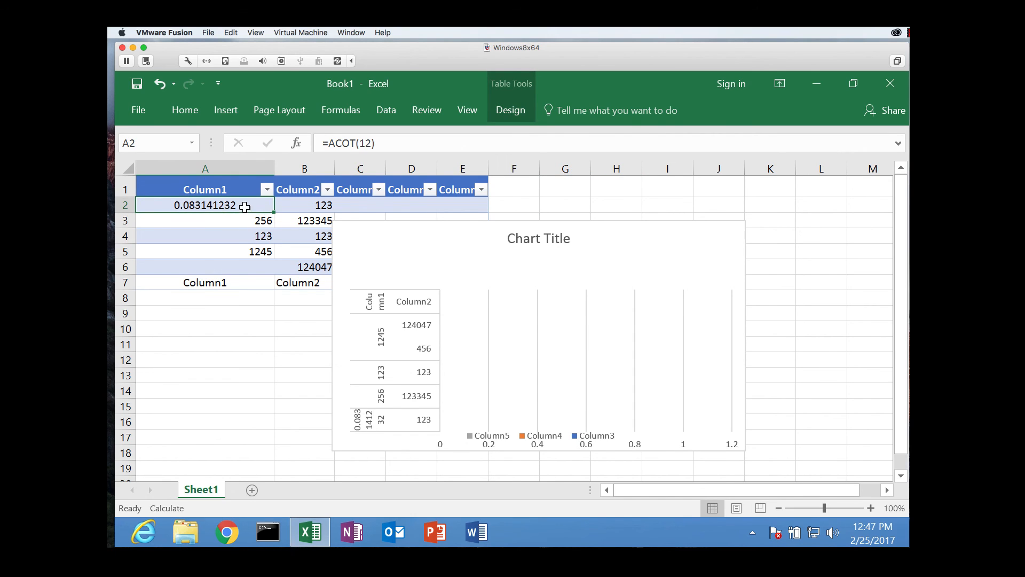
left_click_drag(273, 212, 273, 229)
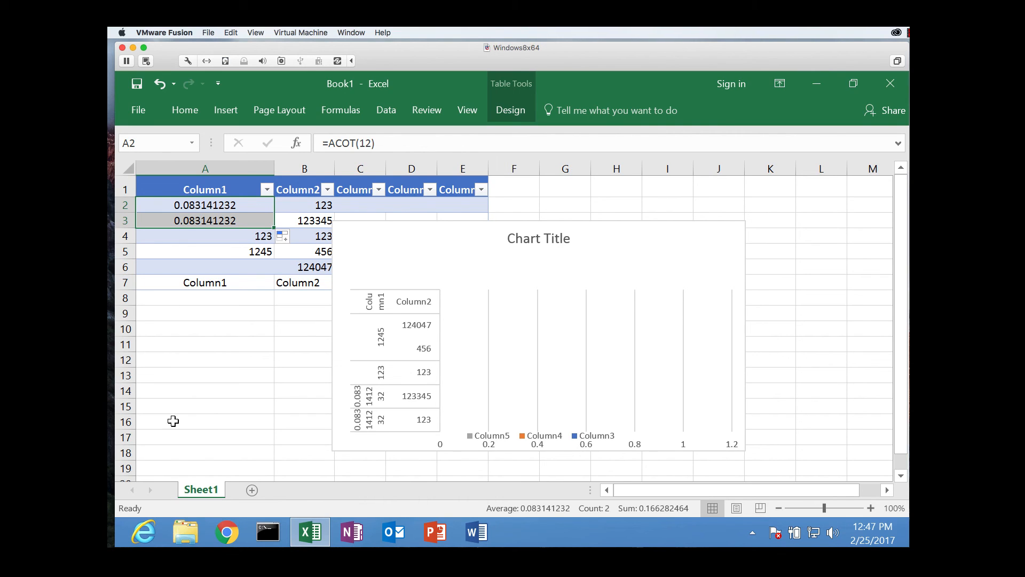
- Add a new worksheet to the workbook and rename it "2nd sheet"
left_click(252, 490)
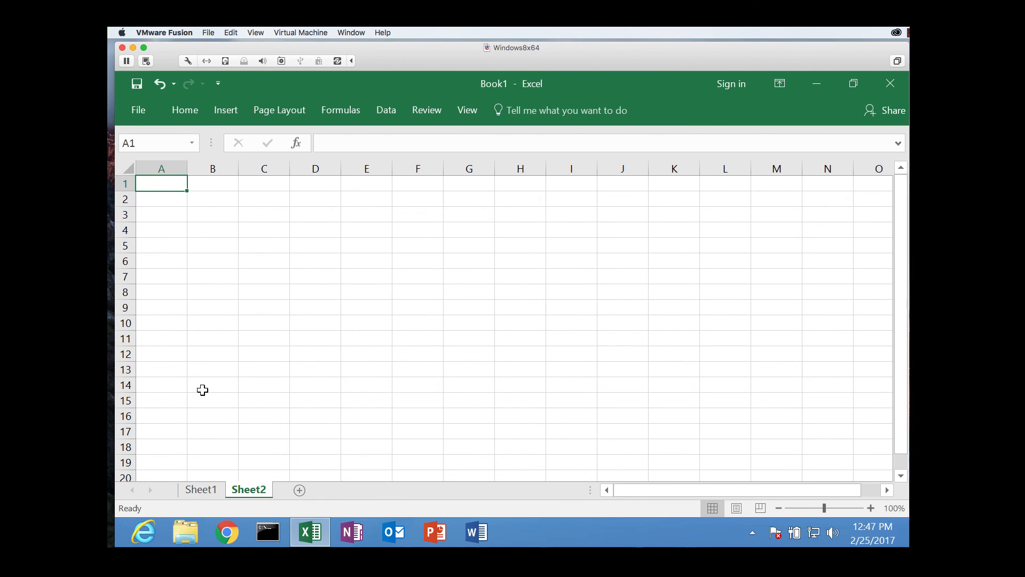
double_click(260, 491)
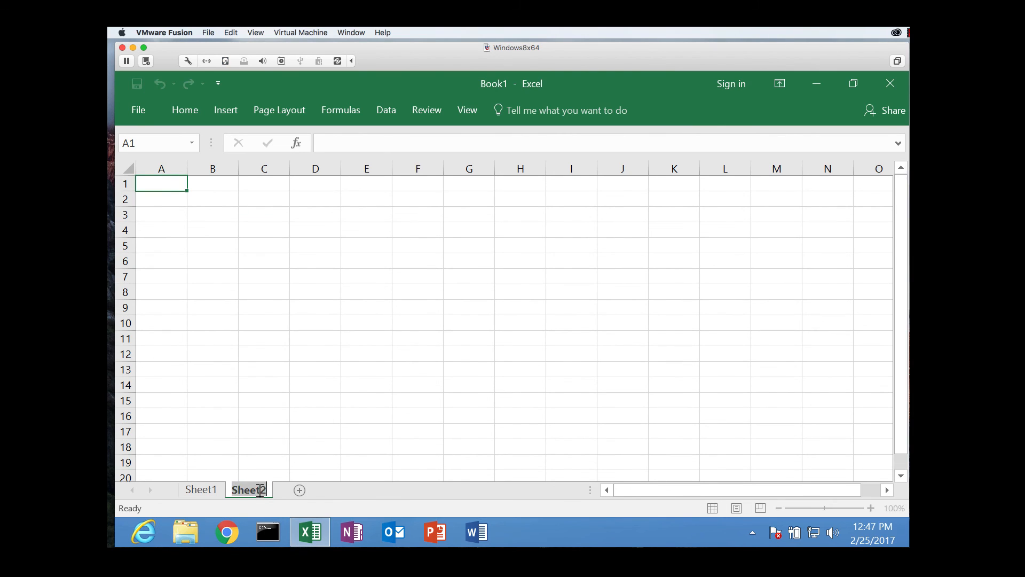
type("2nd s")
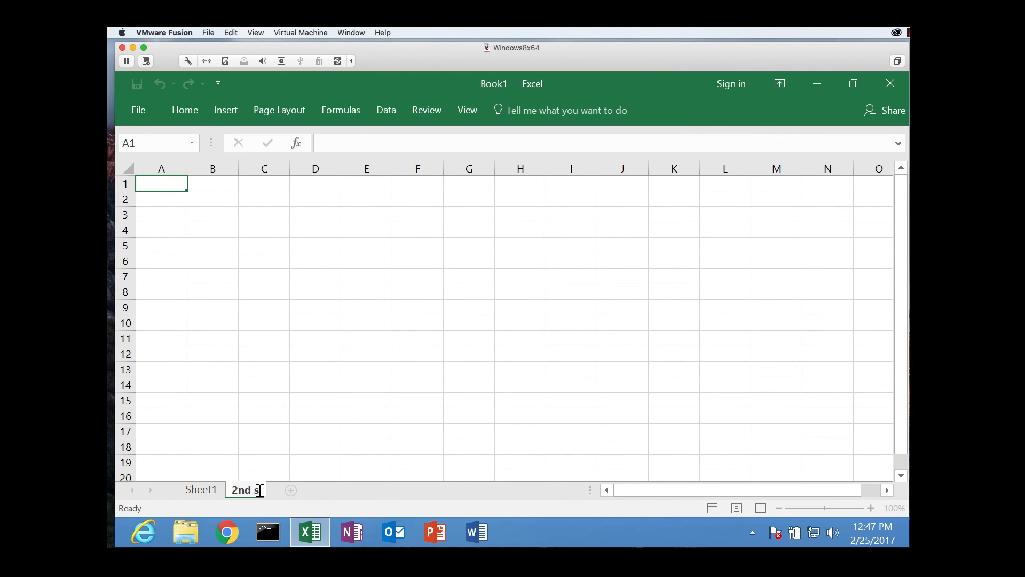
type("heet")
key("Return")
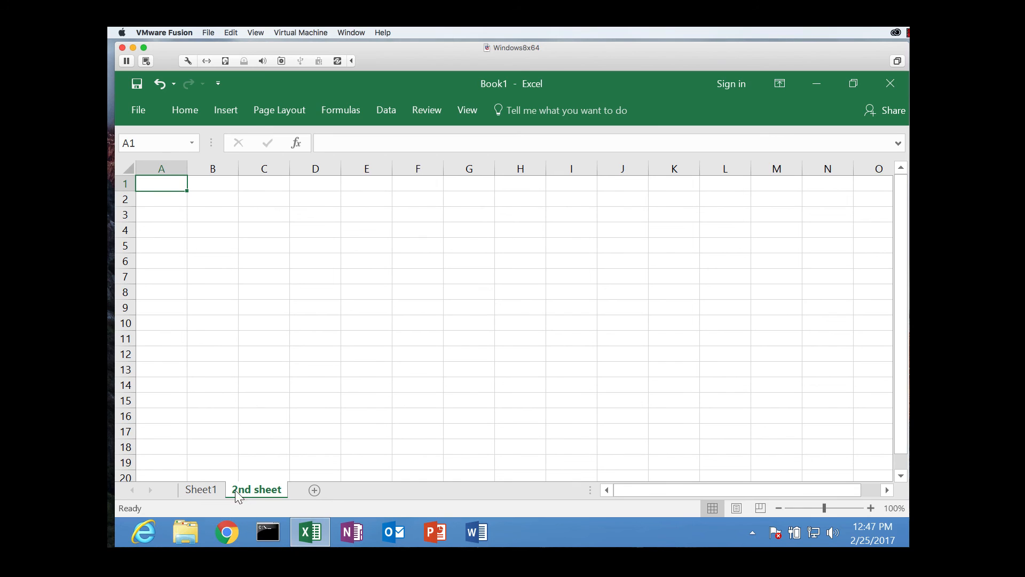
- Examine Sheet1 and 2nd sheet in turn, including the sheet commands offered for each and the rows farther down
left_click(201, 489)
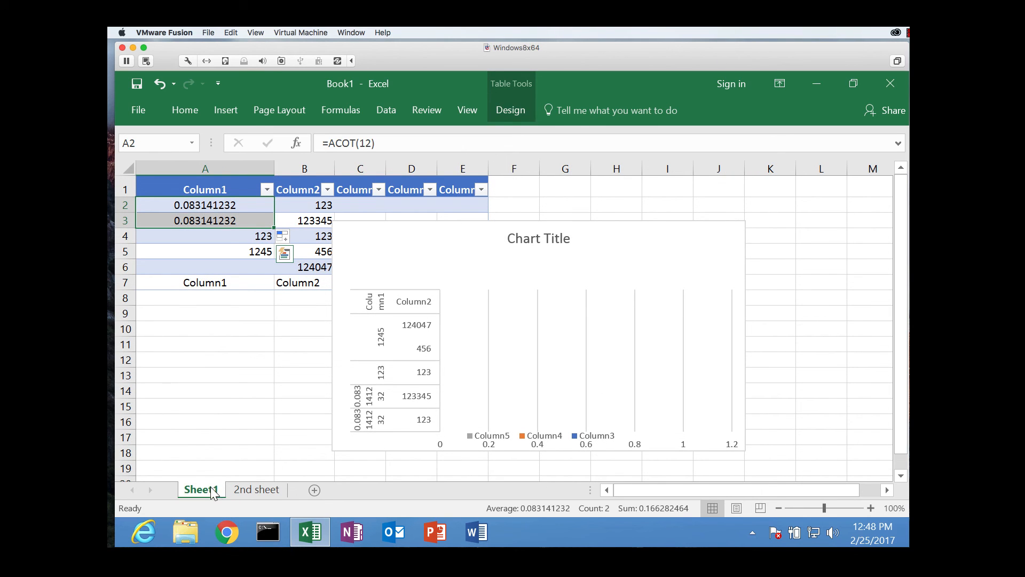
right_click(253, 492)
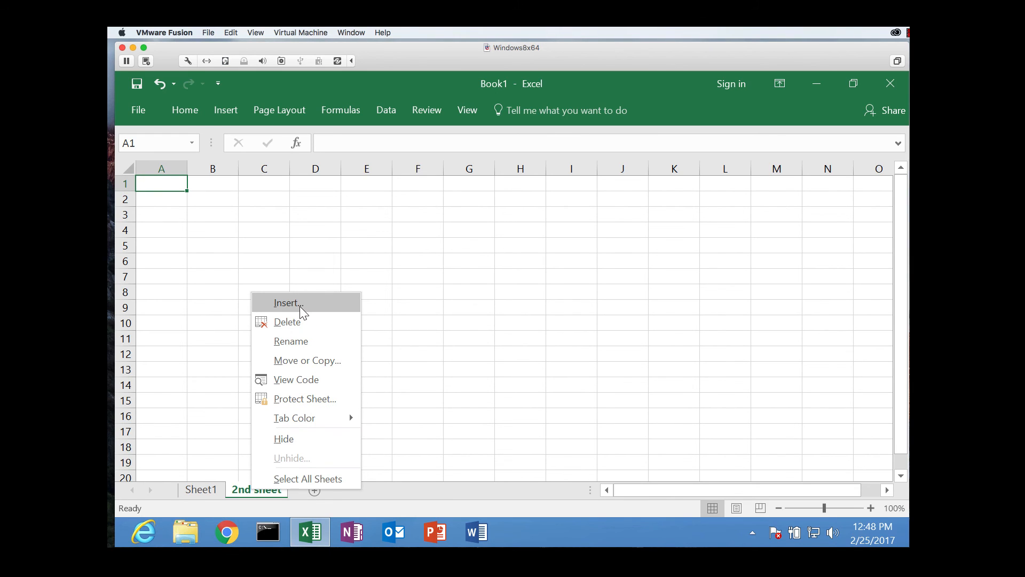
right_click(209, 489)
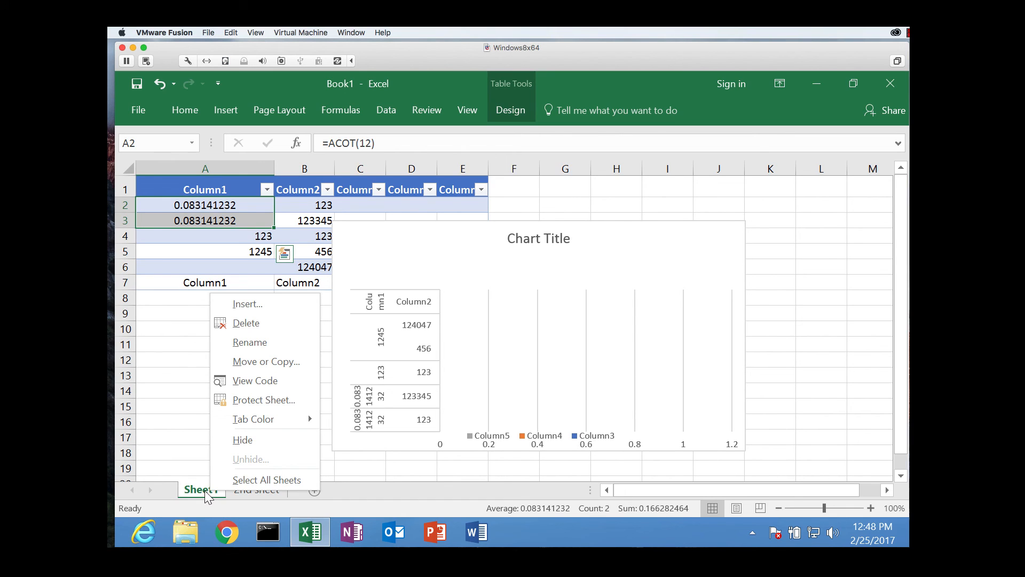
left_click(246, 495)
left_click(246, 491)
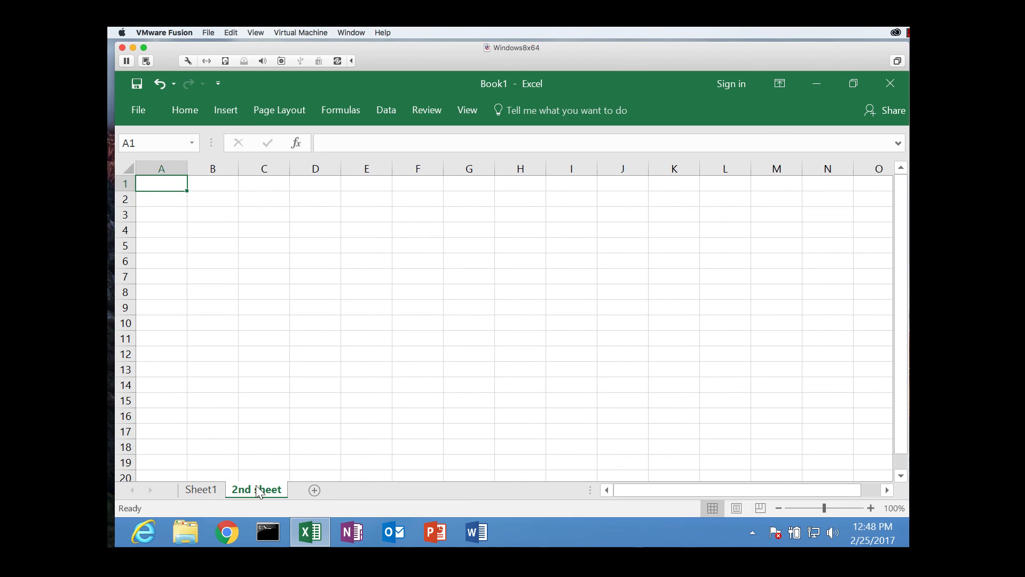
right_click(257, 491)
scroll(382, 353, "down", 11)
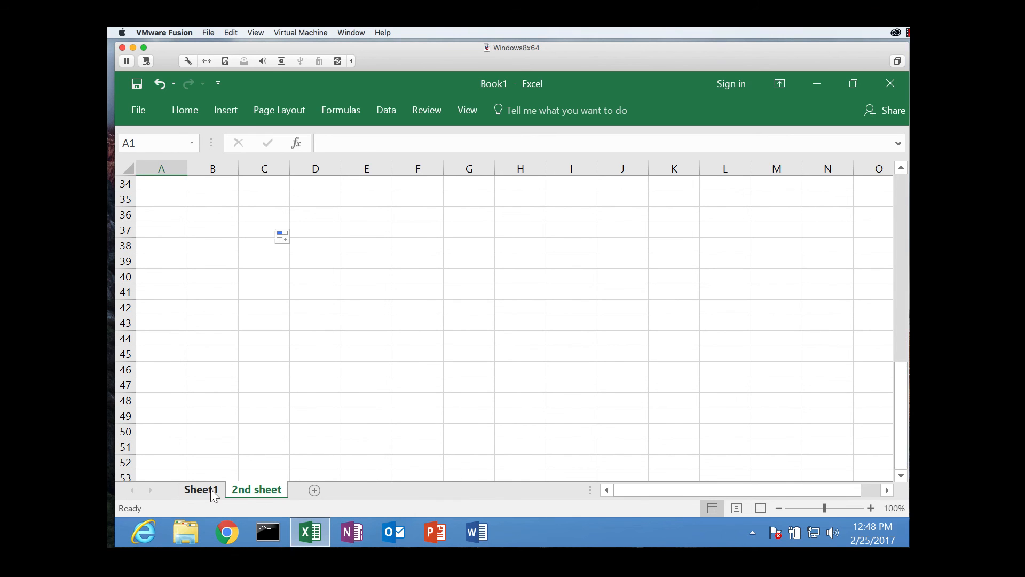
left_click(213, 491)
scroll(293, 304, "down", 15)
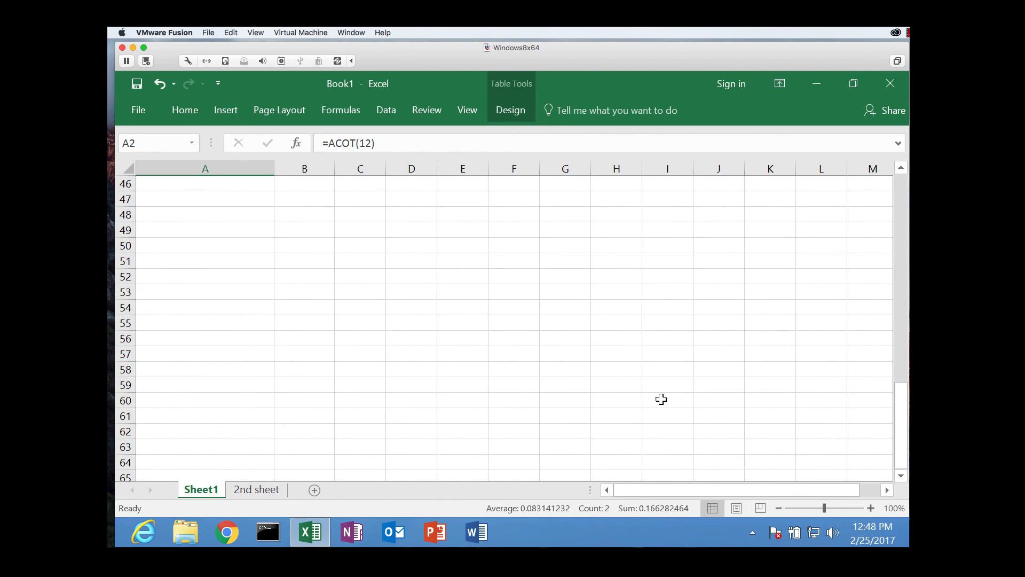
left_click_drag(903, 390, 894, 149)
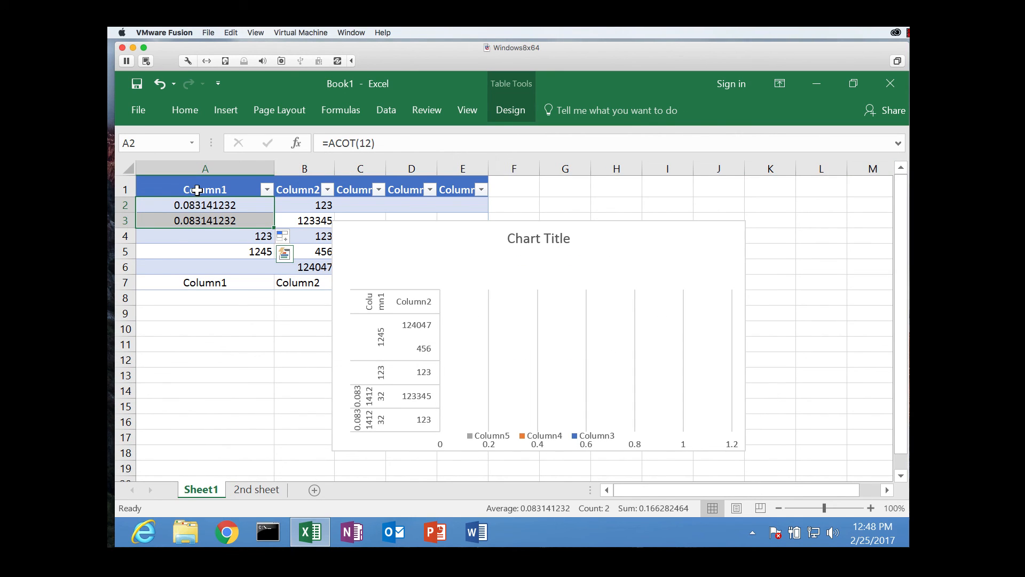
- Freeze the panes with the table's header cells A1:E1 selected, and unfreeze them again
left_click_drag(197, 190, 462, 190)
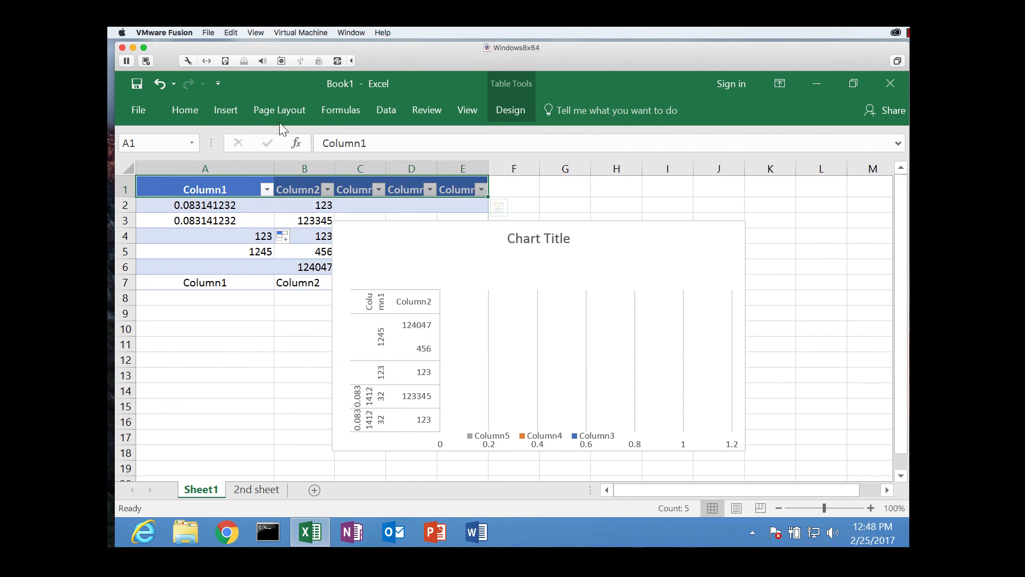
left_click(374, 112)
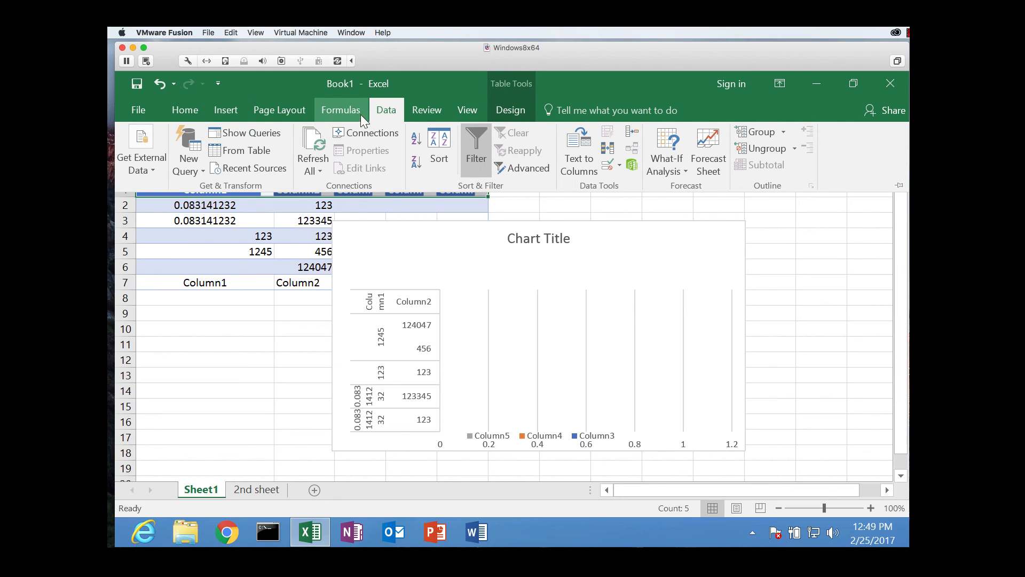
left_click(477, 111)
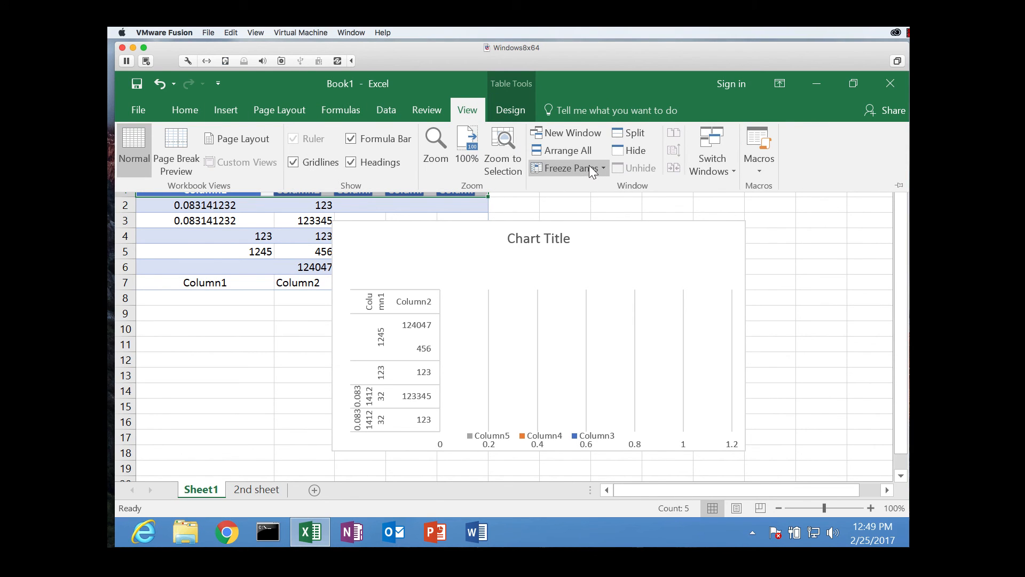
left_click(590, 168)
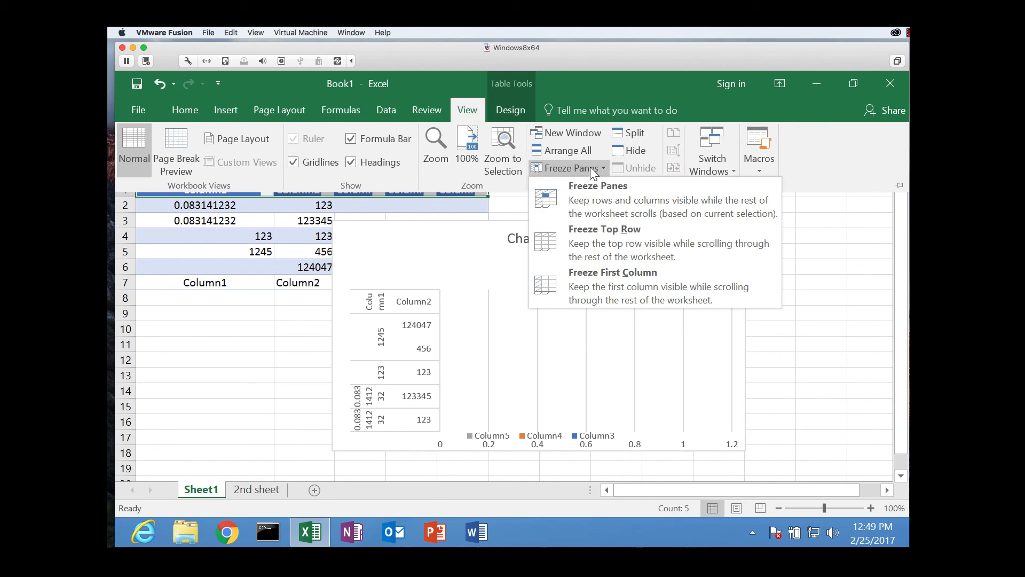
left_click(614, 200)
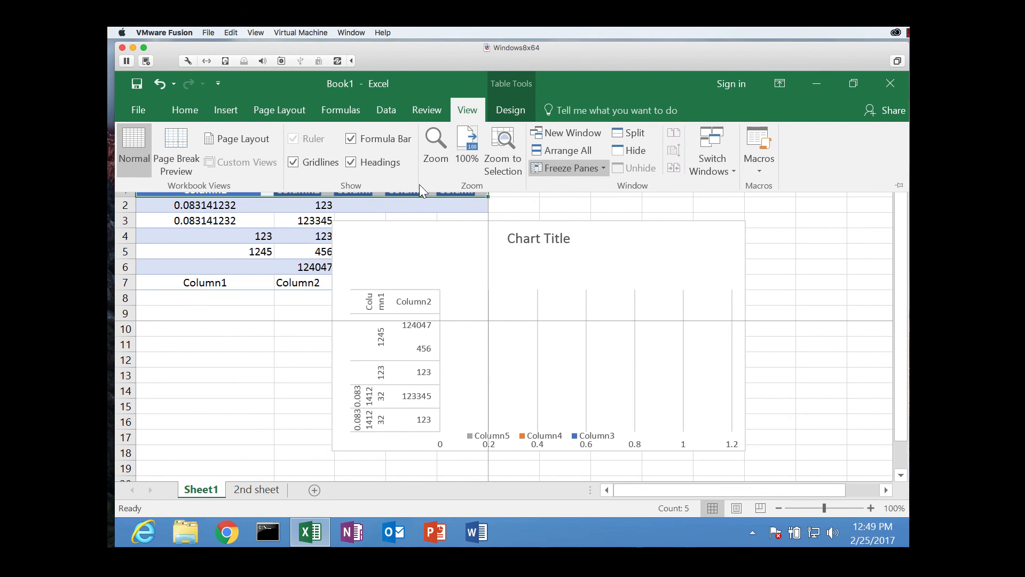
left_click(591, 169)
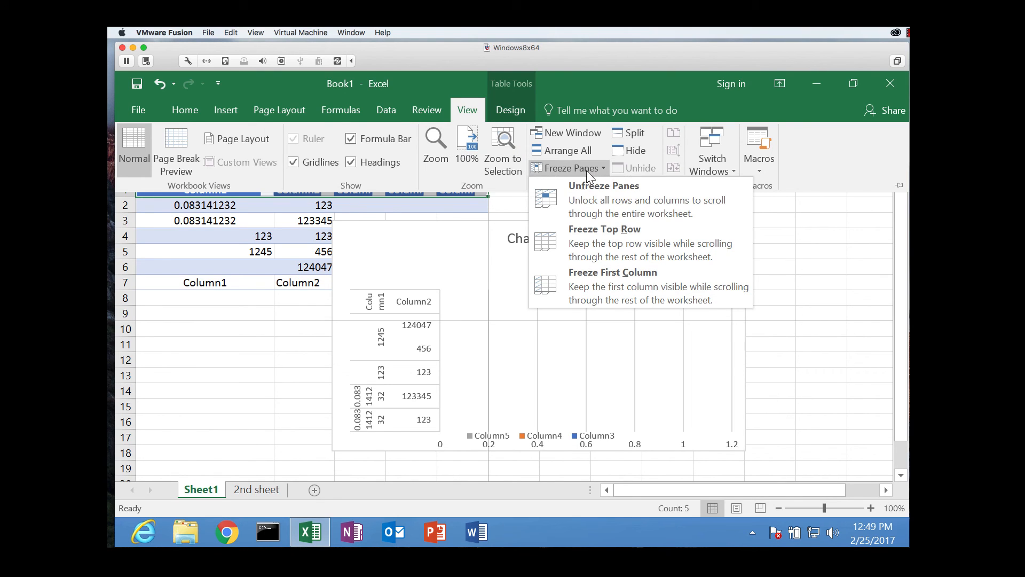
left_click(616, 201)
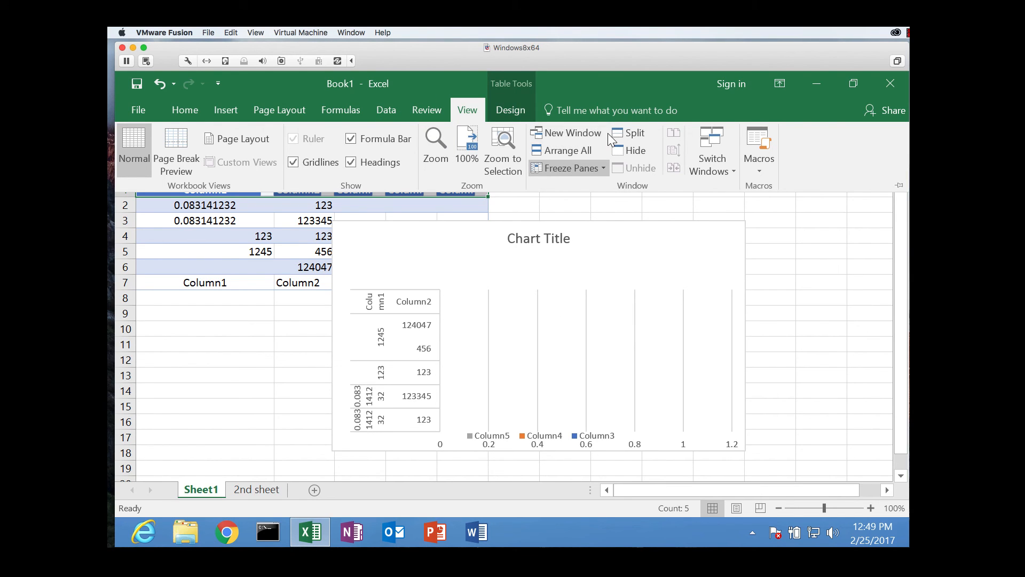
- Split the Sheet1 window into panes, and hide and unhide the Book1 workbook window
left_click(637, 132)
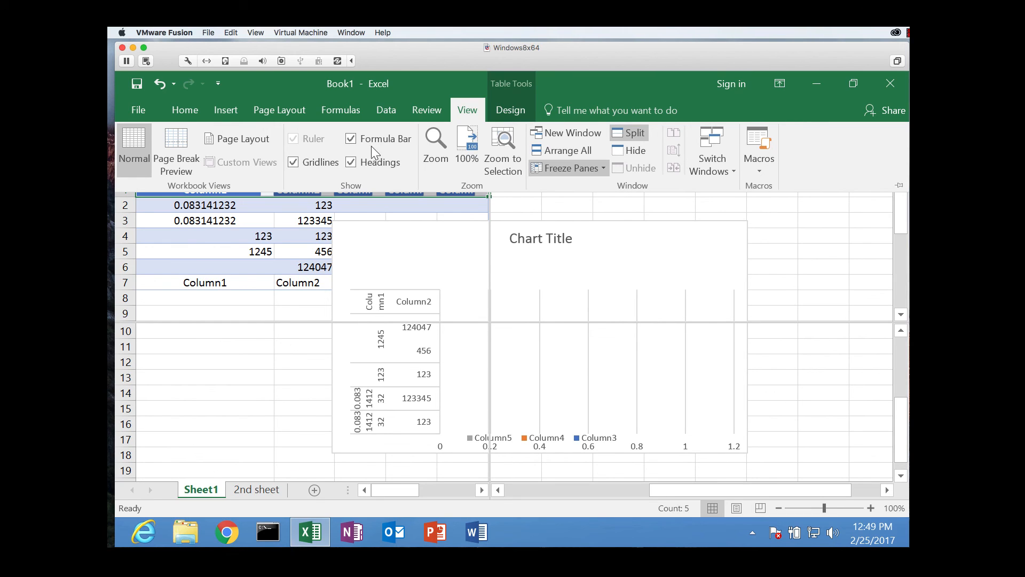
left_click(634, 149)
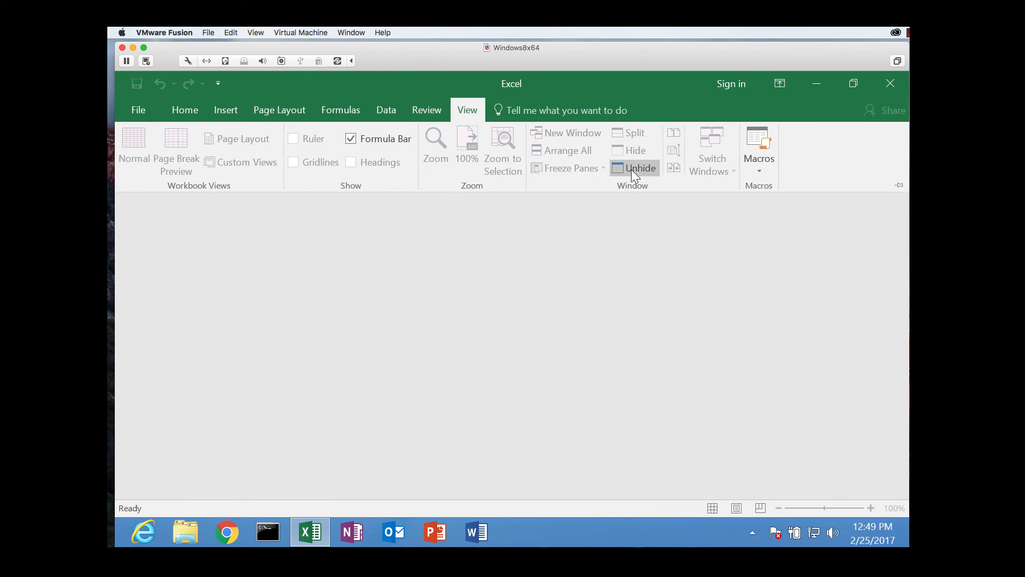
left_click(633, 168)
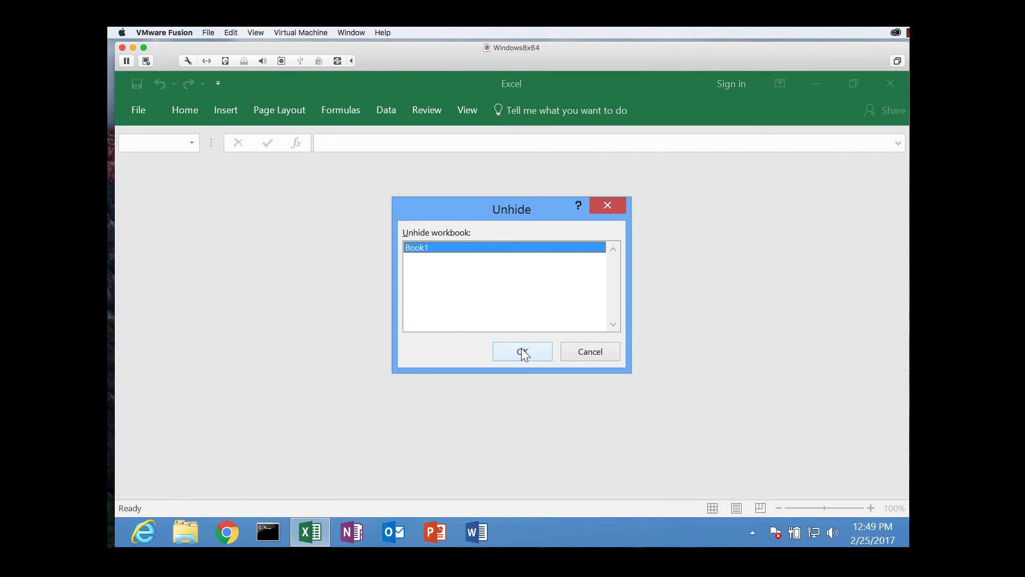
left_click(521, 348)
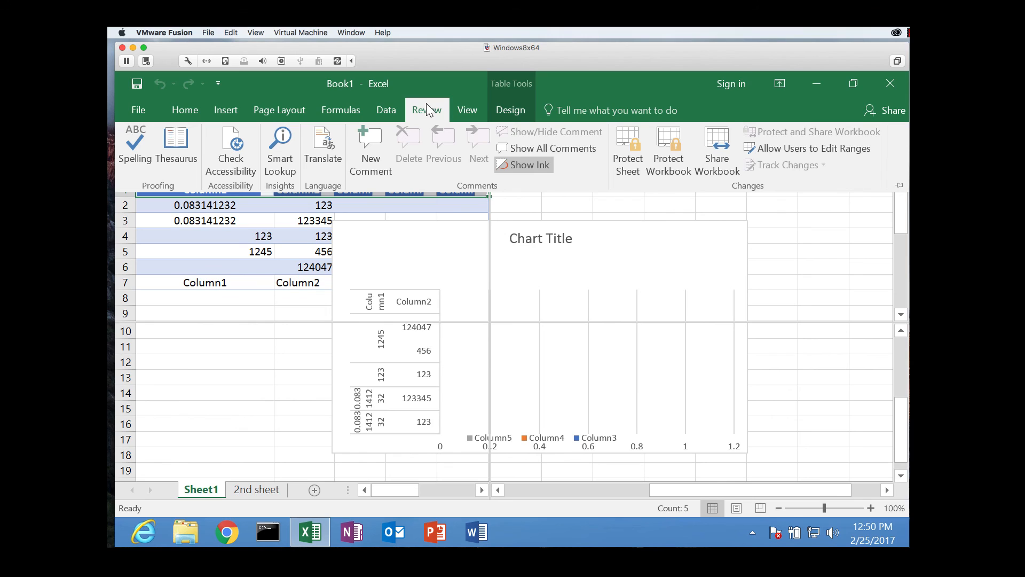
- Run a spell check on the sheet, and start translating the selected header text without proceeding
left_click(139, 143)
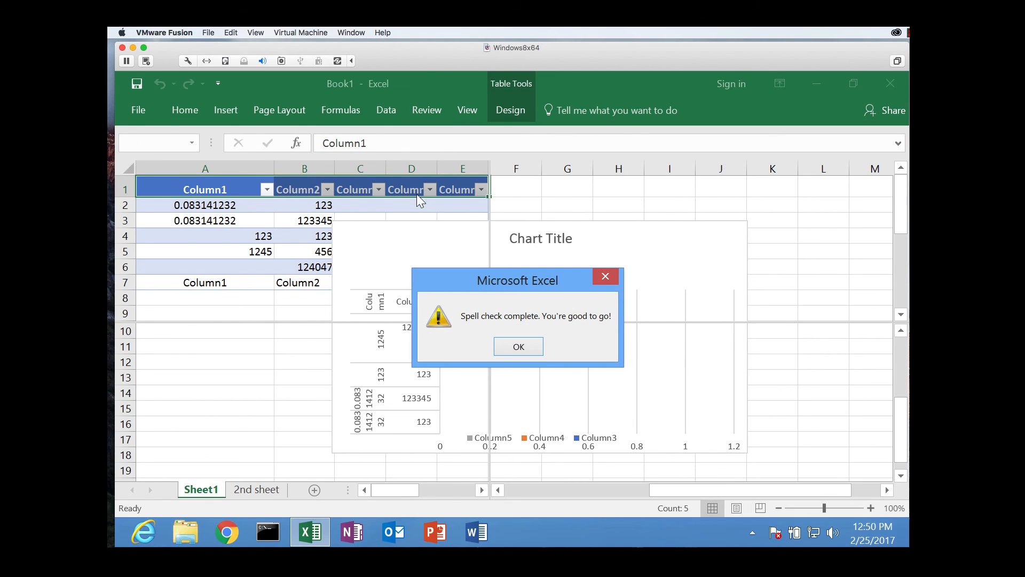
left_click(529, 347)
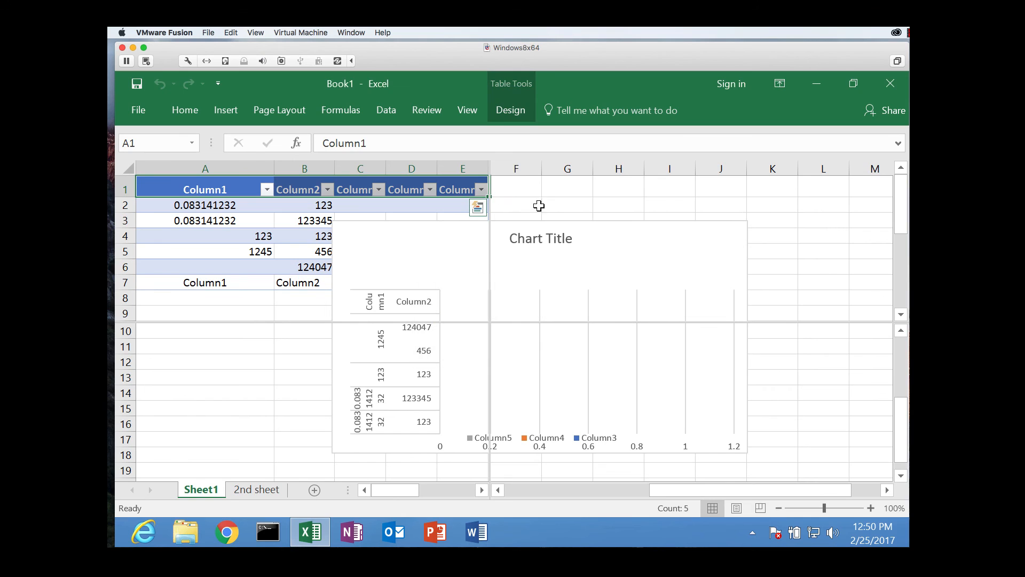
left_click(426, 110)
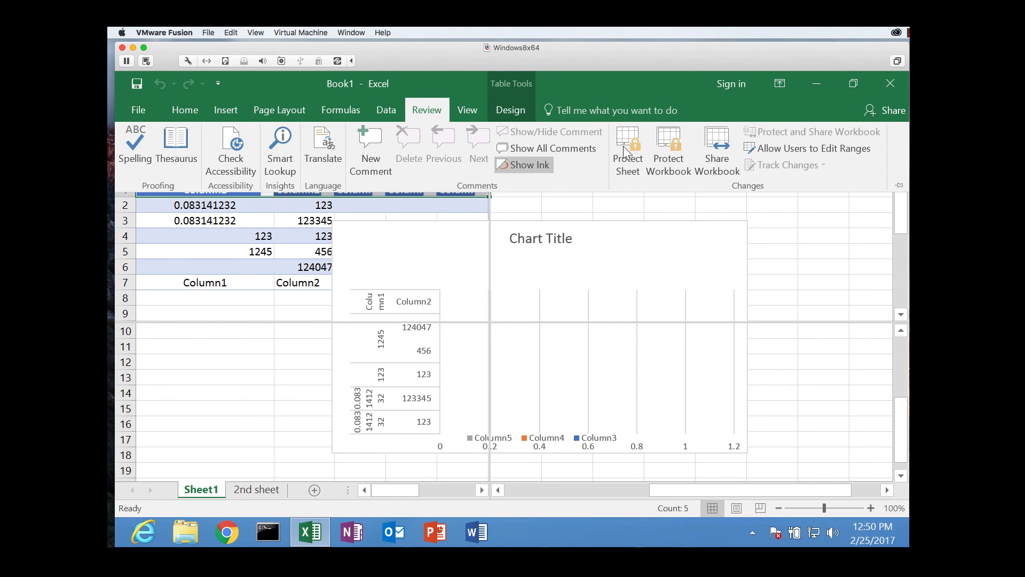
left_click(325, 145)
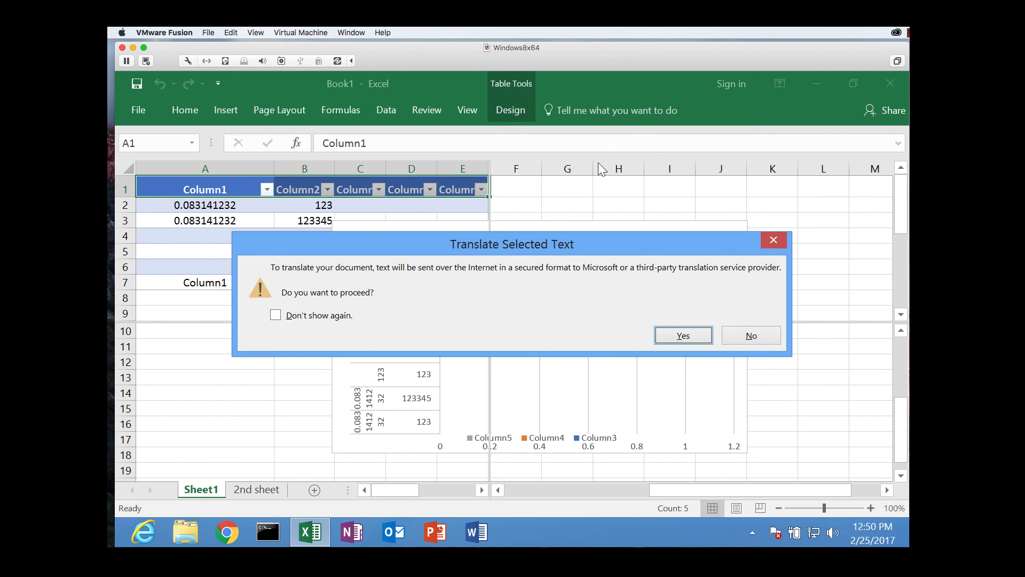
left_click(774, 240)
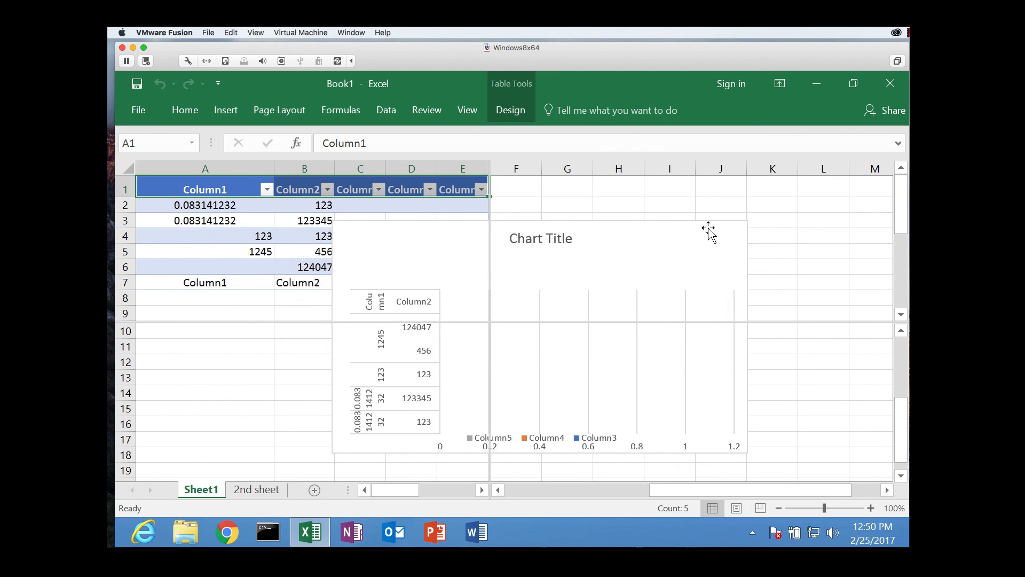
left_click(468, 111)
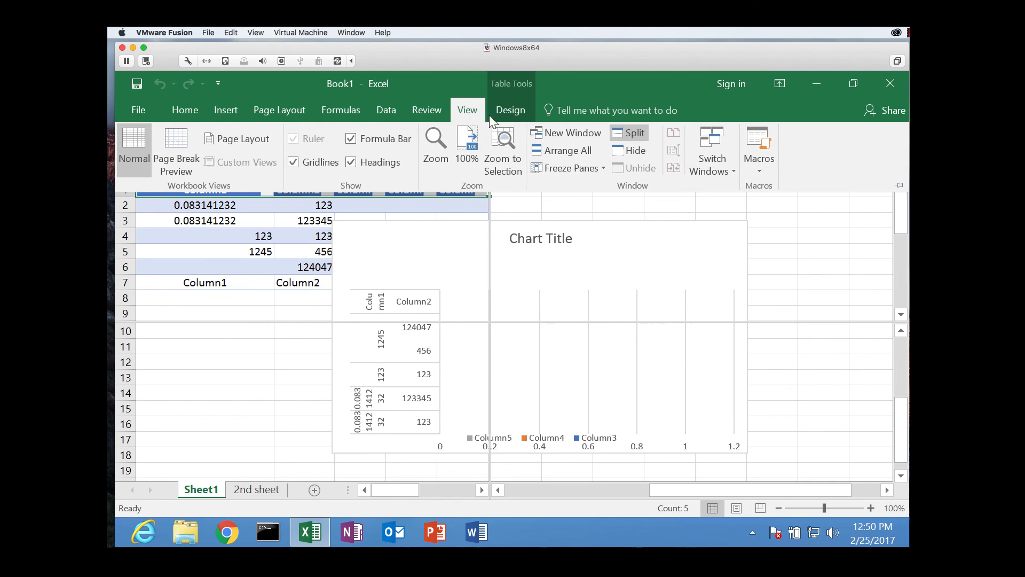
left_click(504, 115)
left_click(388, 111)
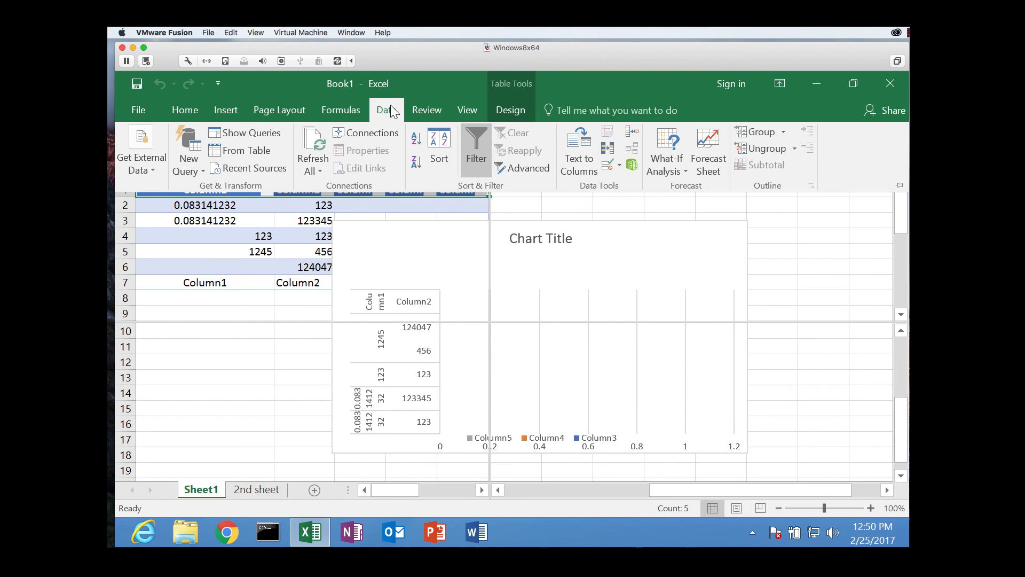
- Examine the Protect Sheet options for Sheet1 and close them without protecting the sheet
left_click(426, 110)
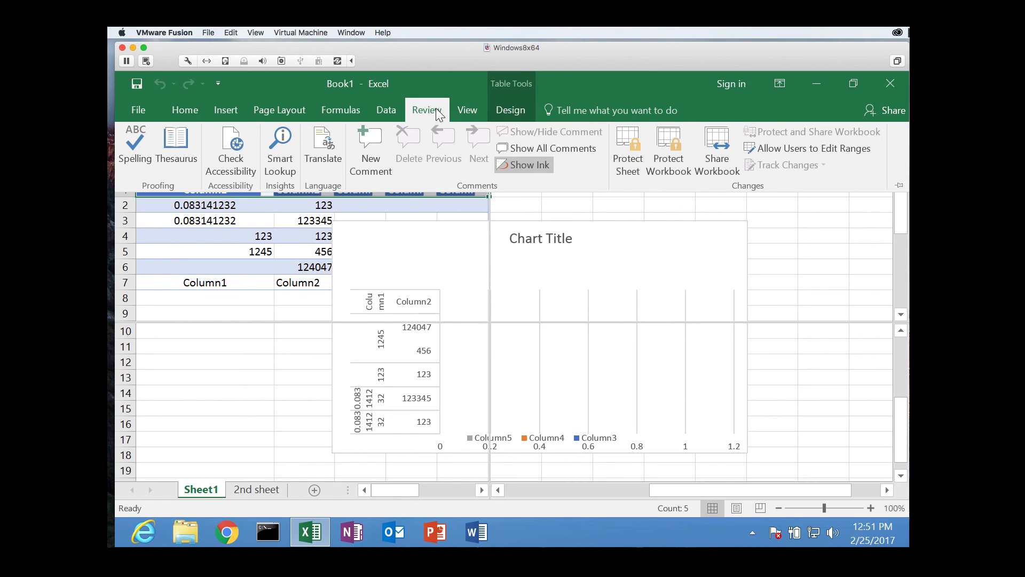
left_click(630, 148)
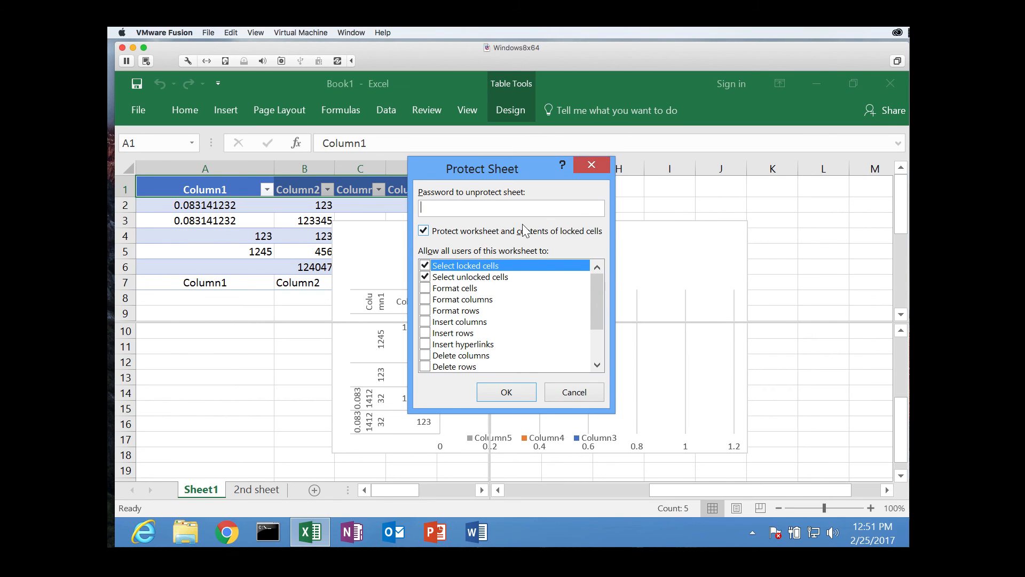
left_click(591, 166)
- Select the table's first header cell, A1, on Sheet1
left_click(472, 109)
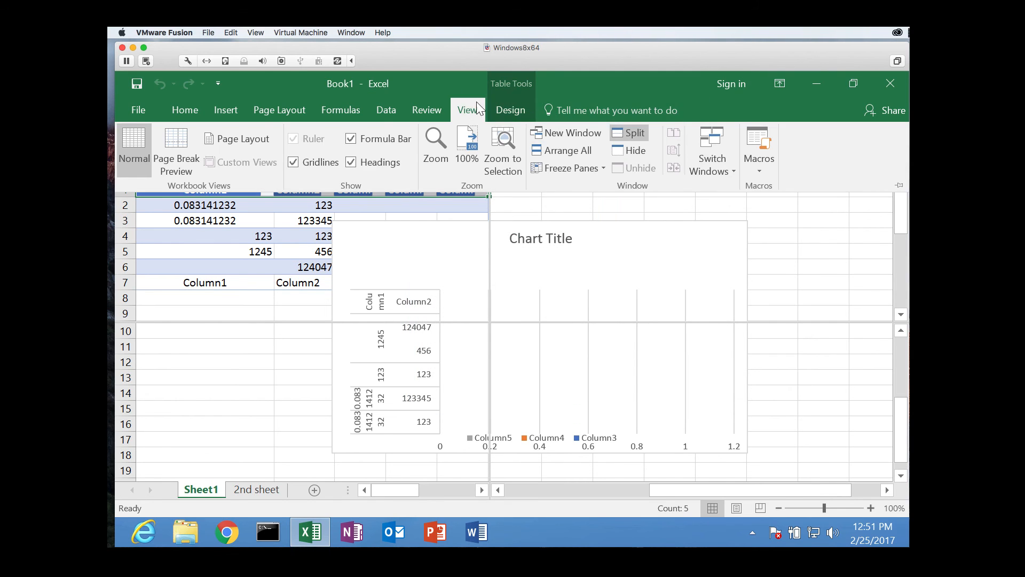
left_click(408, 108)
left_click(185, 109)
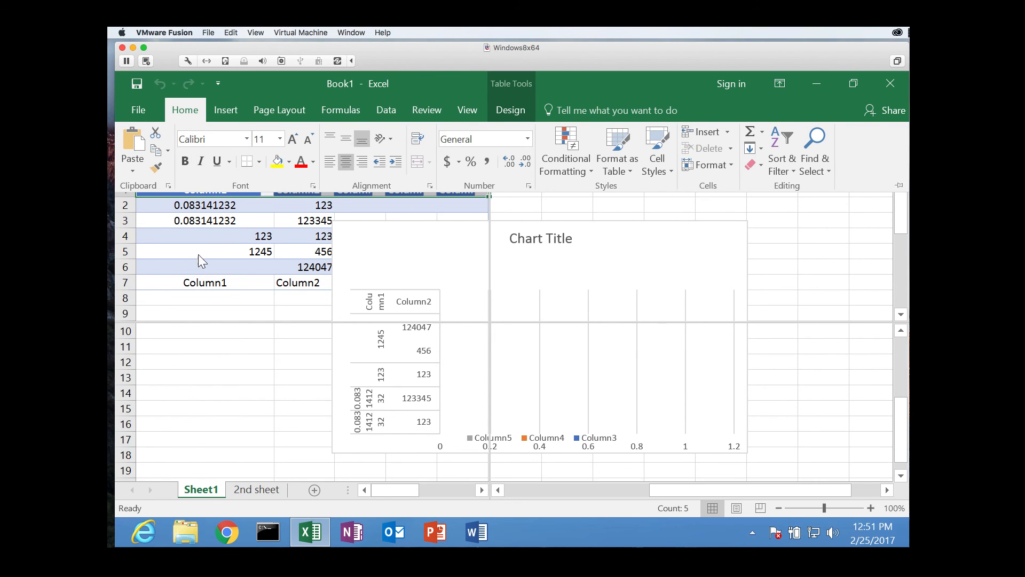
left_click(206, 234)
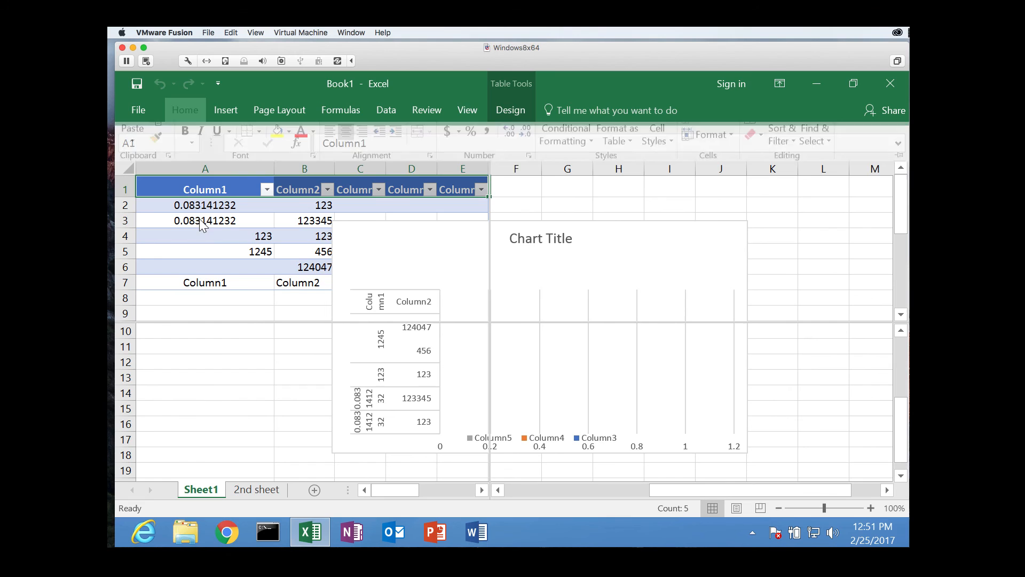
left_click(215, 188)
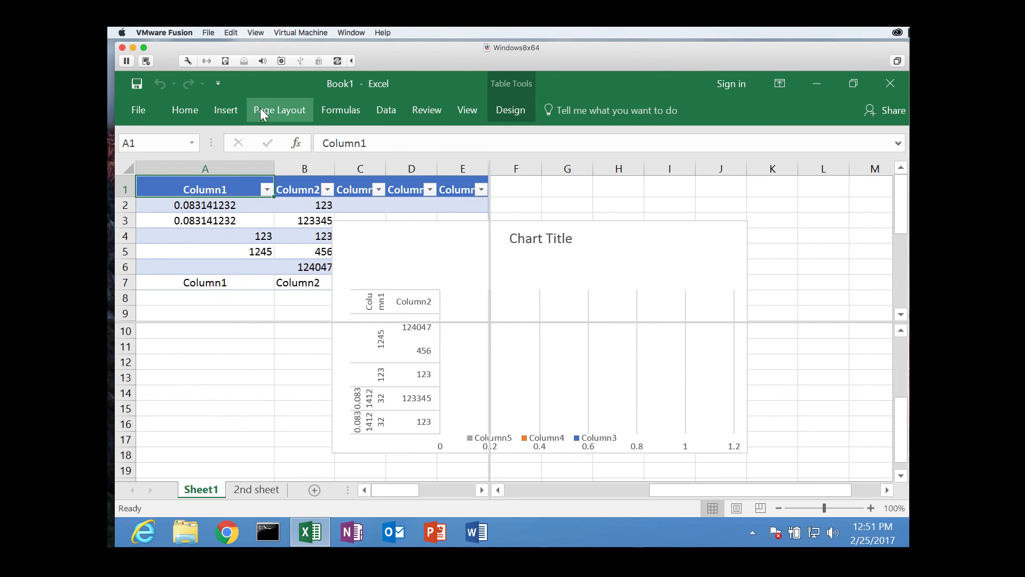
- Copy the formatting of header cell A1 to header cell B1 with Format Painter
left_click(184, 111)
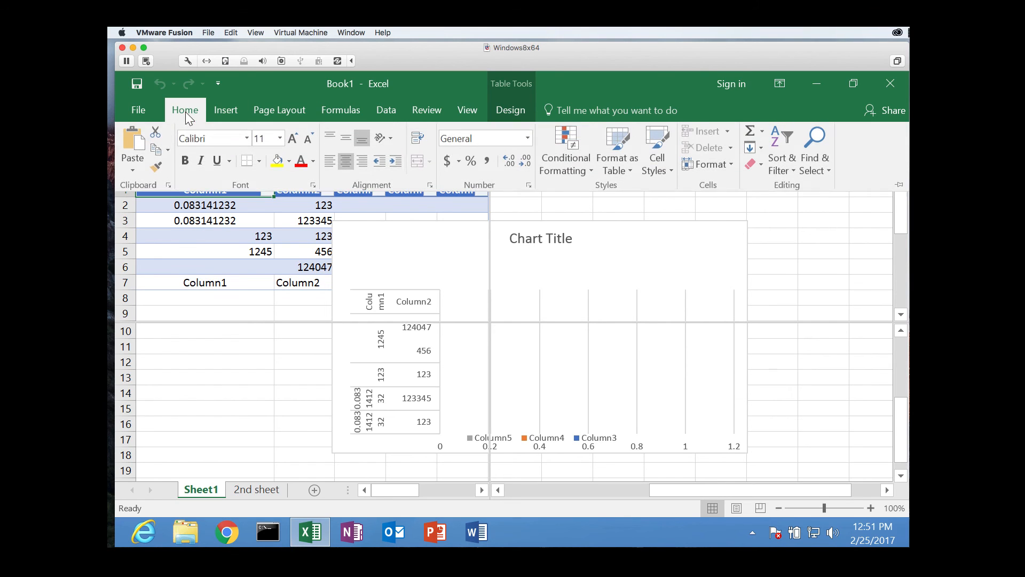
left_click(156, 164)
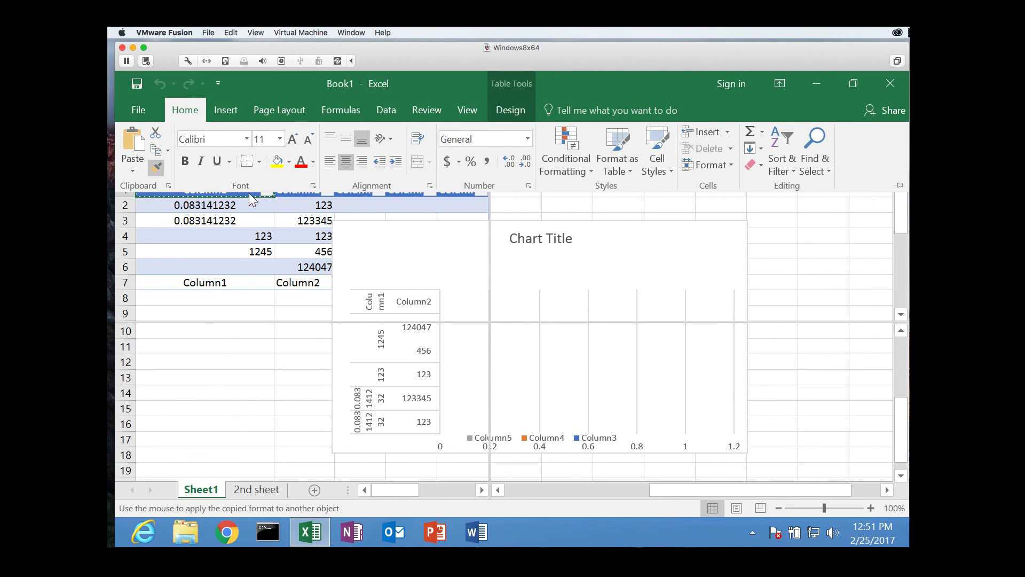
left_click(290, 197)
left_click(293, 187)
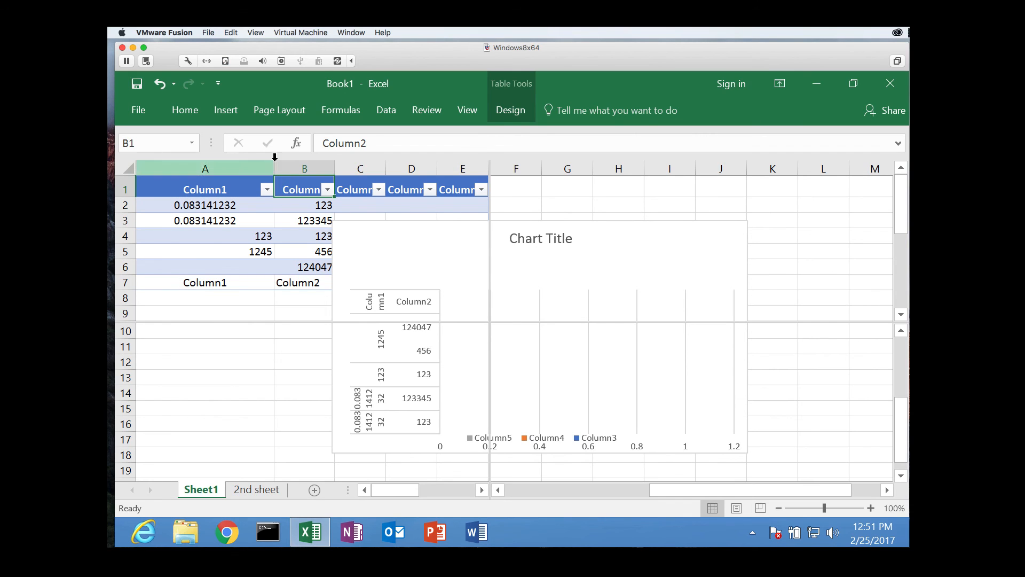
- Select the table range A1:E7 on Sheet1
left_click(175, 115)
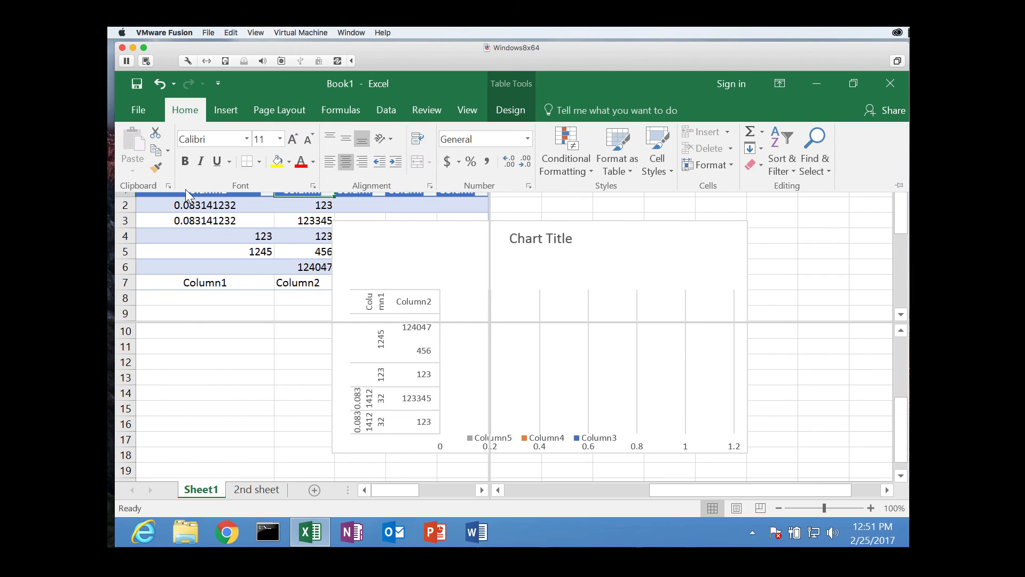
left_click(177, 202)
left_click_drag(160, 190, 448, 275)
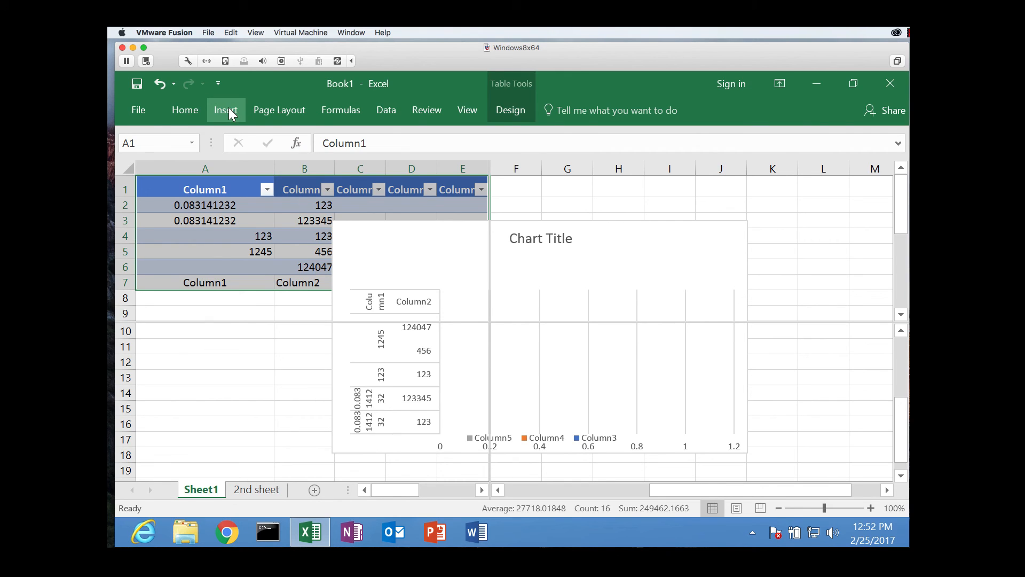
- Apply Thick Outside Borders to the selected table range, and set it back to No Border
left_click(228, 108)
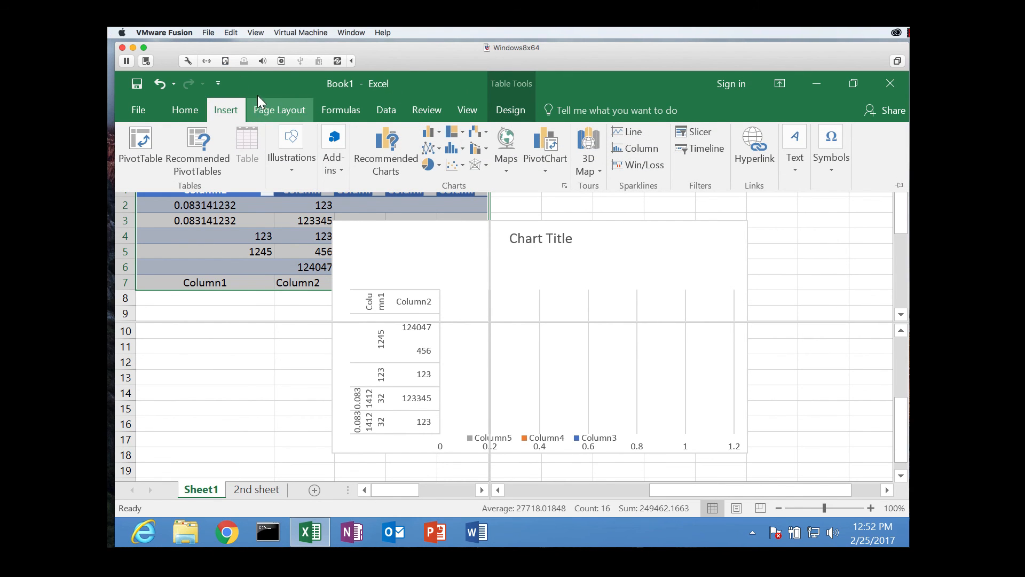
left_click(187, 113)
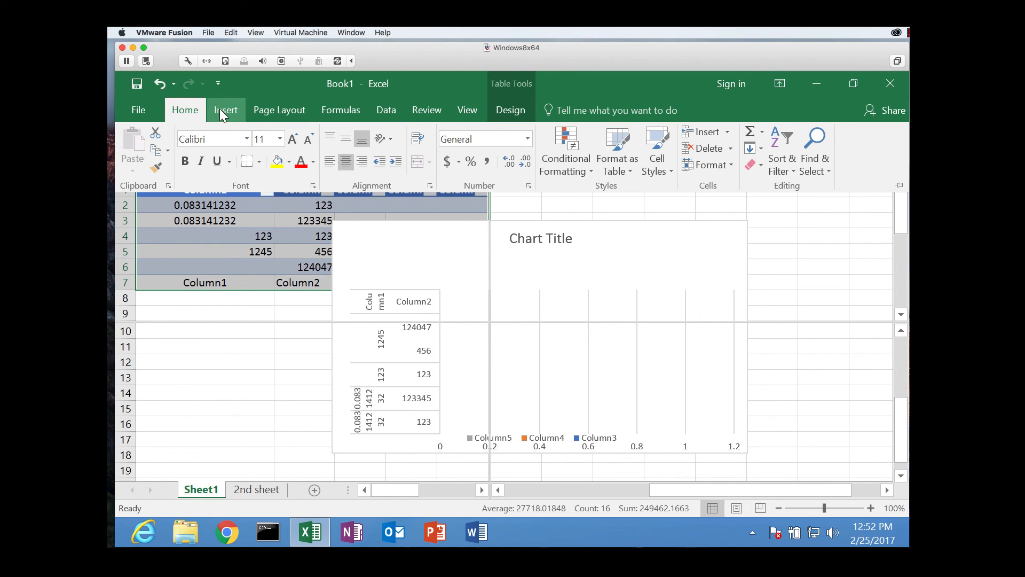
left_click(259, 164)
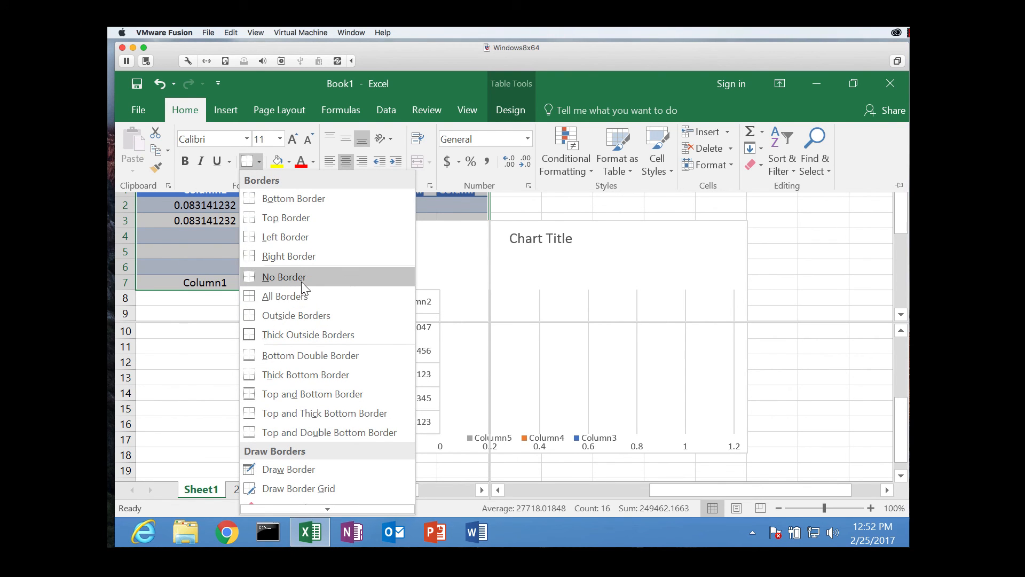
left_click(285, 332)
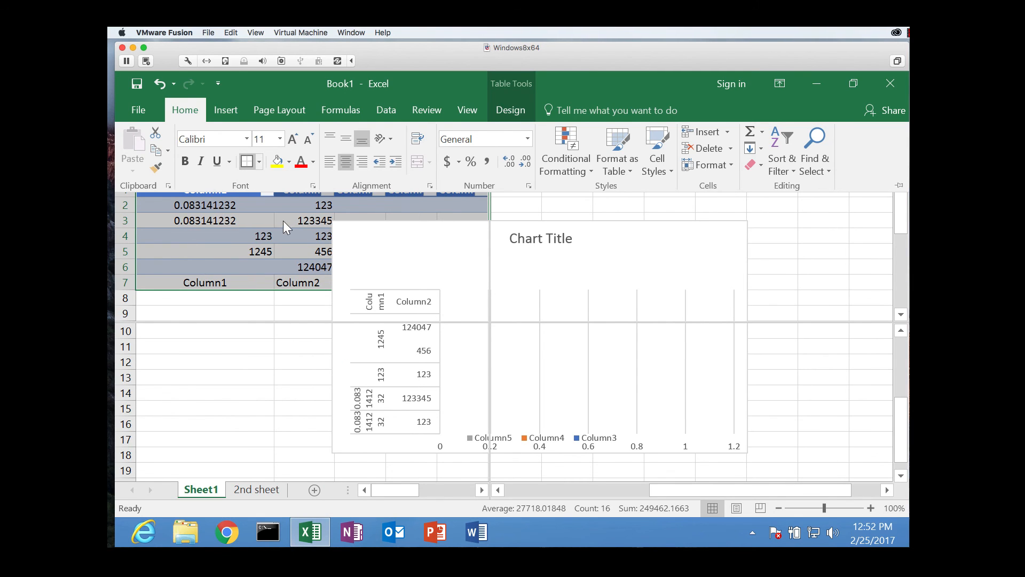
left_click(260, 161)
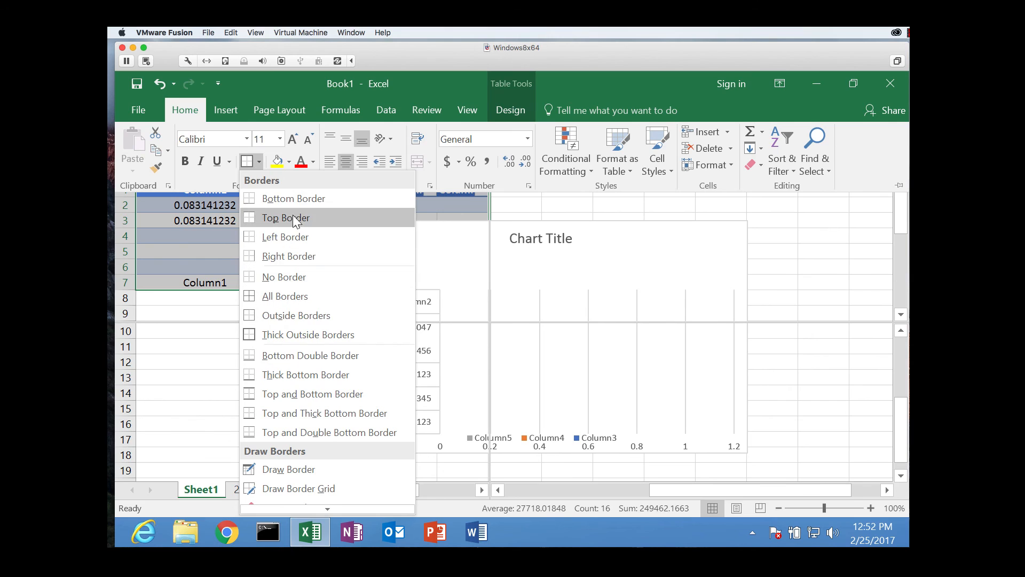
left_click(297, 277)
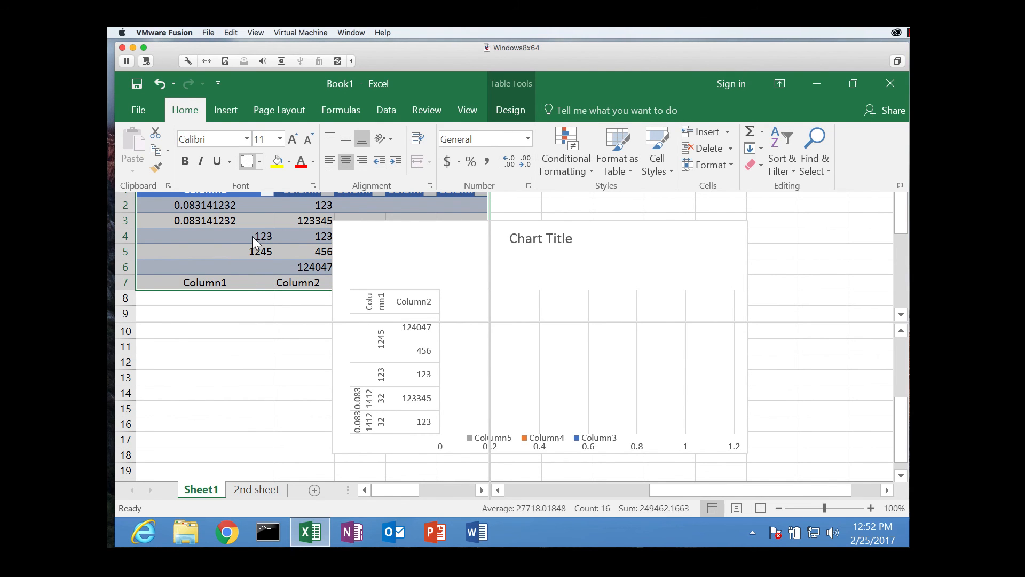
key("ctrl+F1")
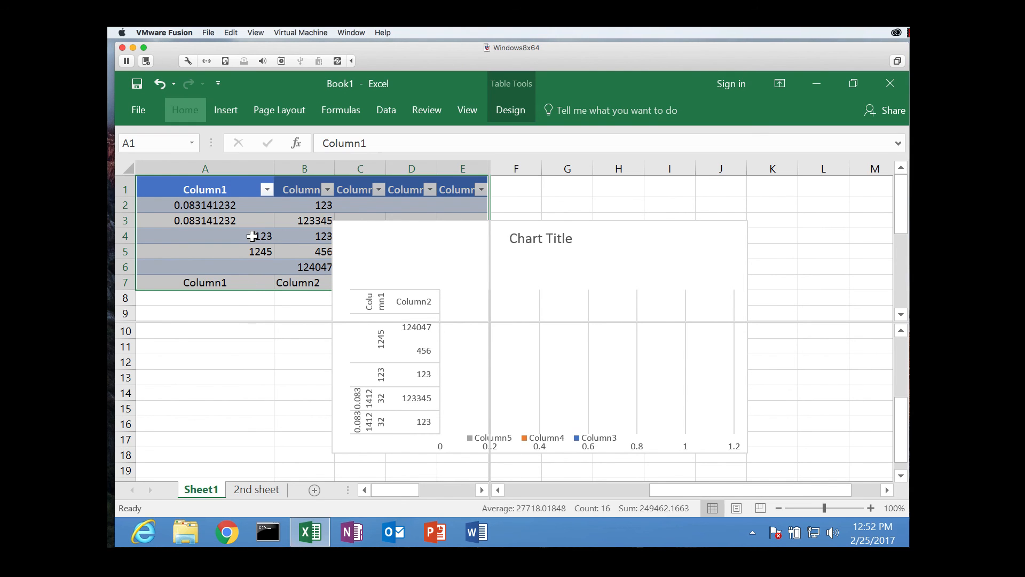
- Try the dollar accounting and percentage formats on the selected table range, and finish with the comma number style
left_click(181, 116)
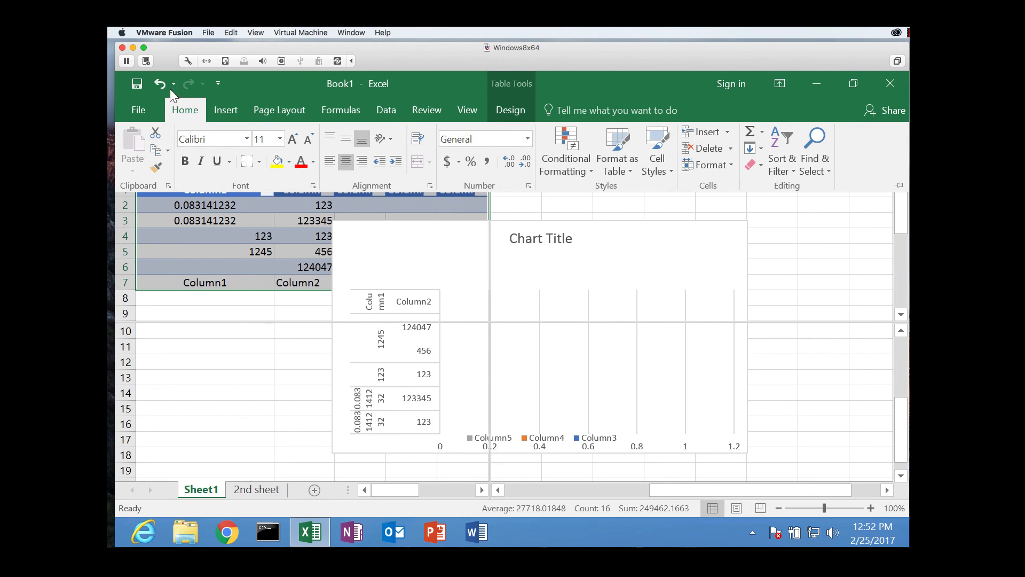
left_click(446, 162)
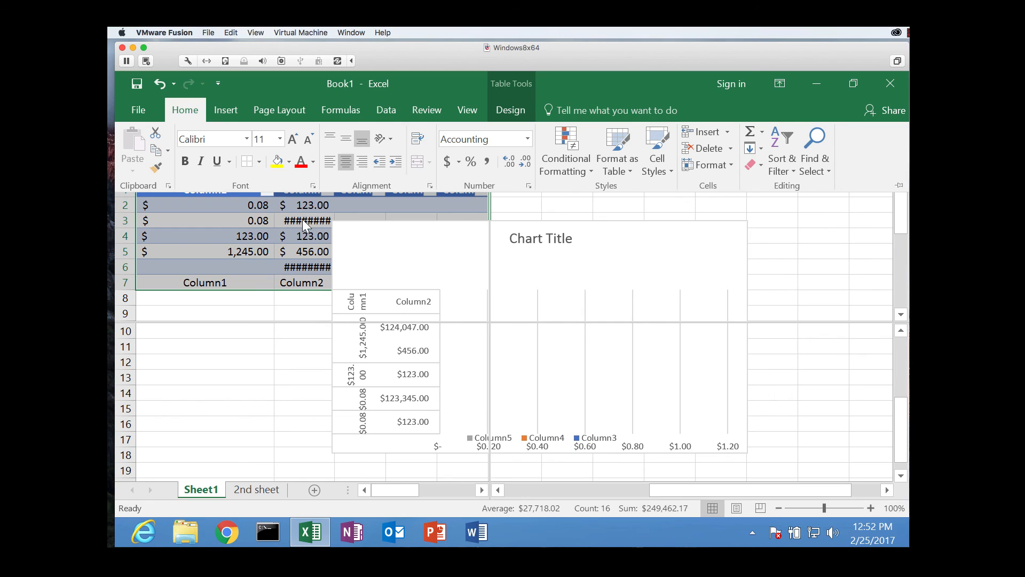
left_click(471, 162)
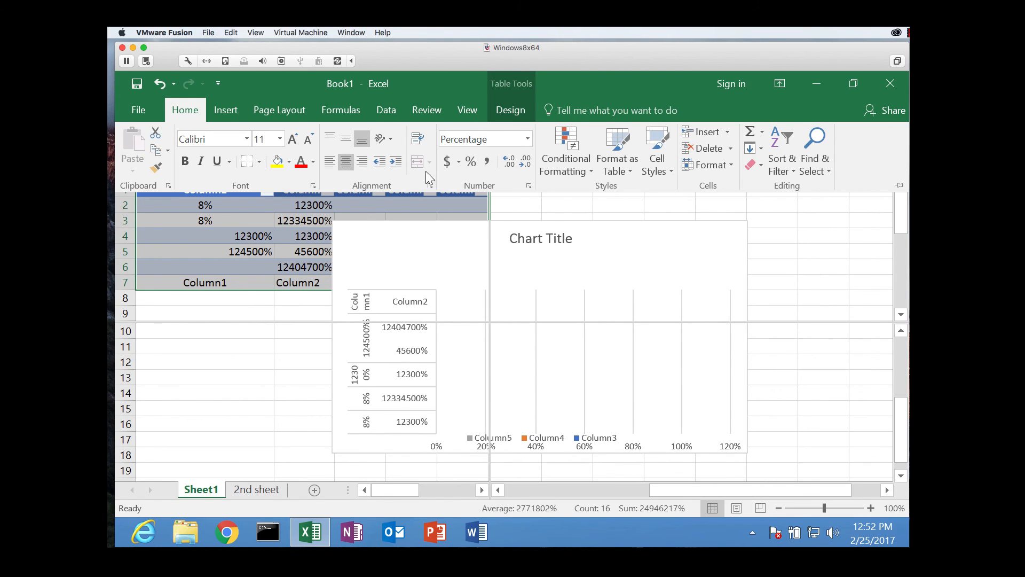
left_click(486, 161)
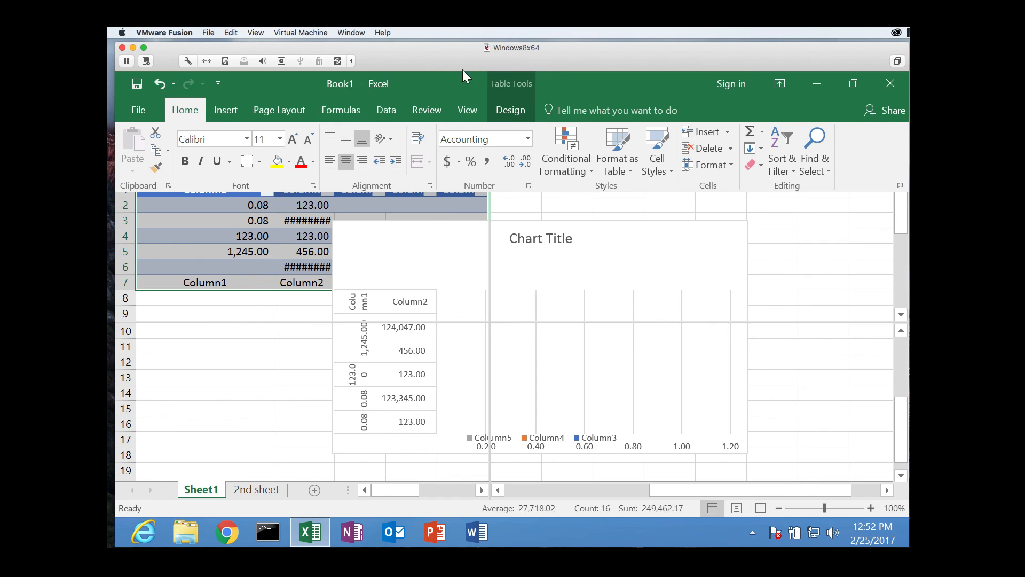
- Examine the Save As locations for the Book1 workbook and return to Sheet1 without saving
left_click(144, 107)
left_click(146, 103)
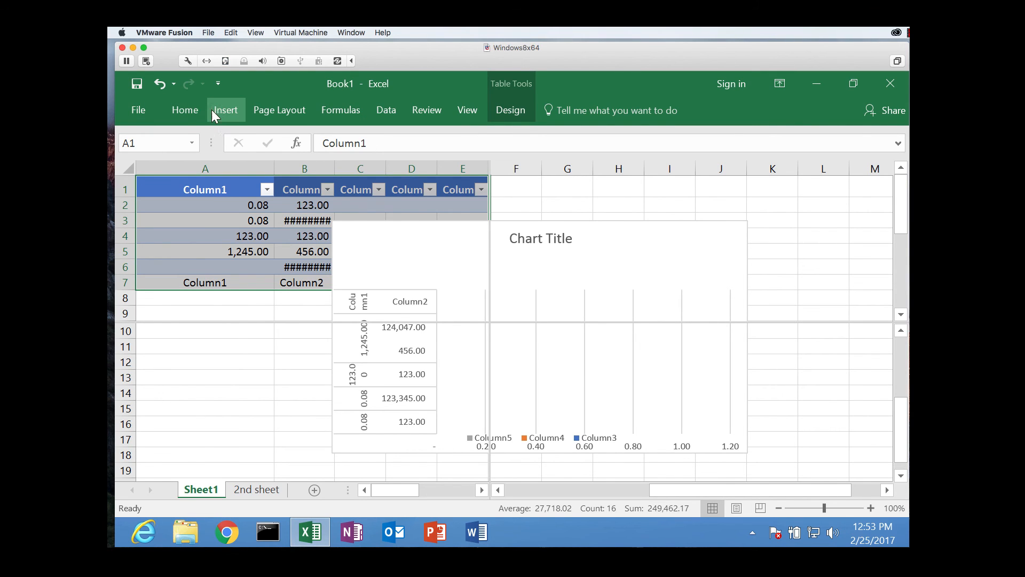
left_click(136, 107)
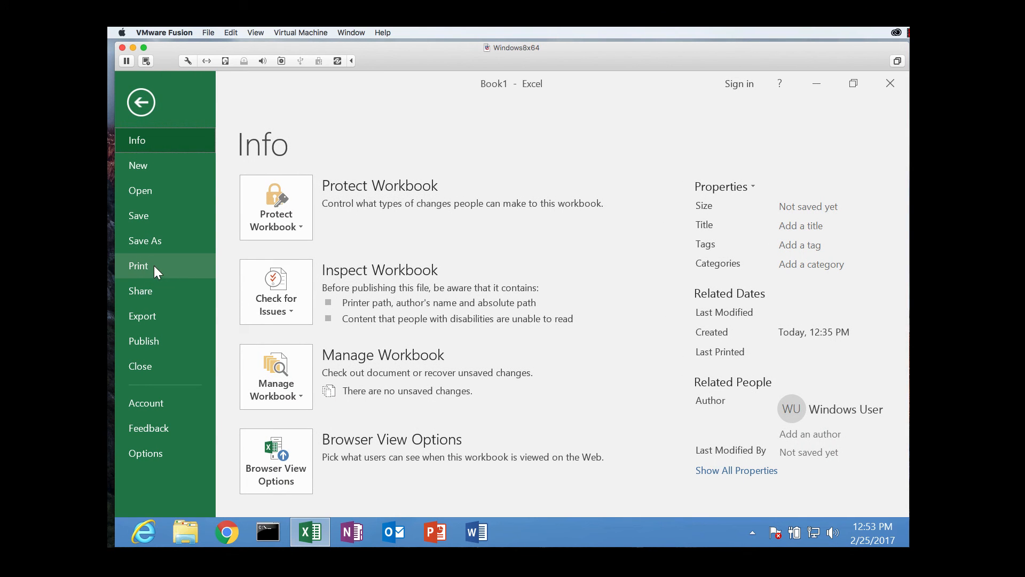
left_click(156, 215)
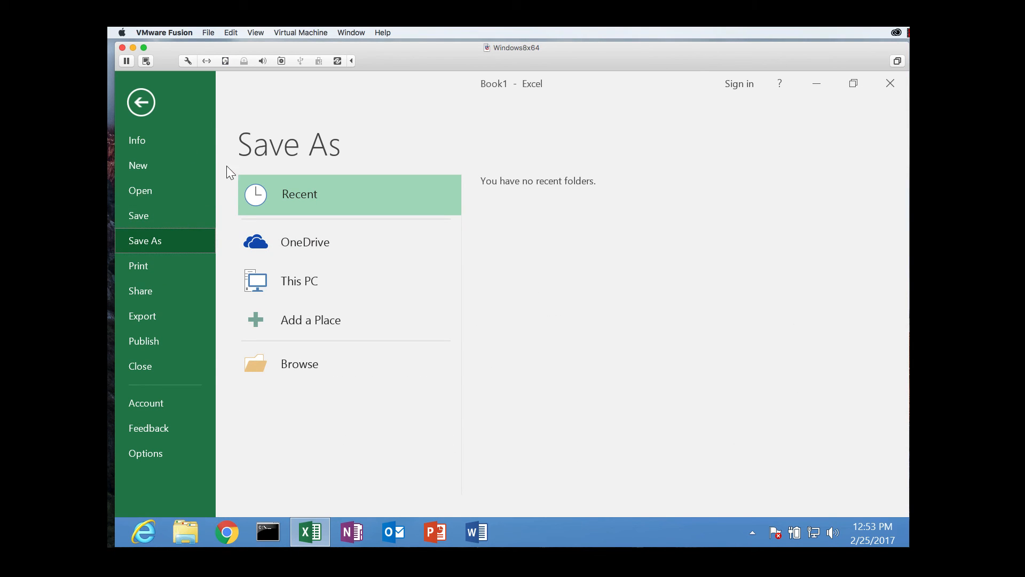
left_click(143, 99)
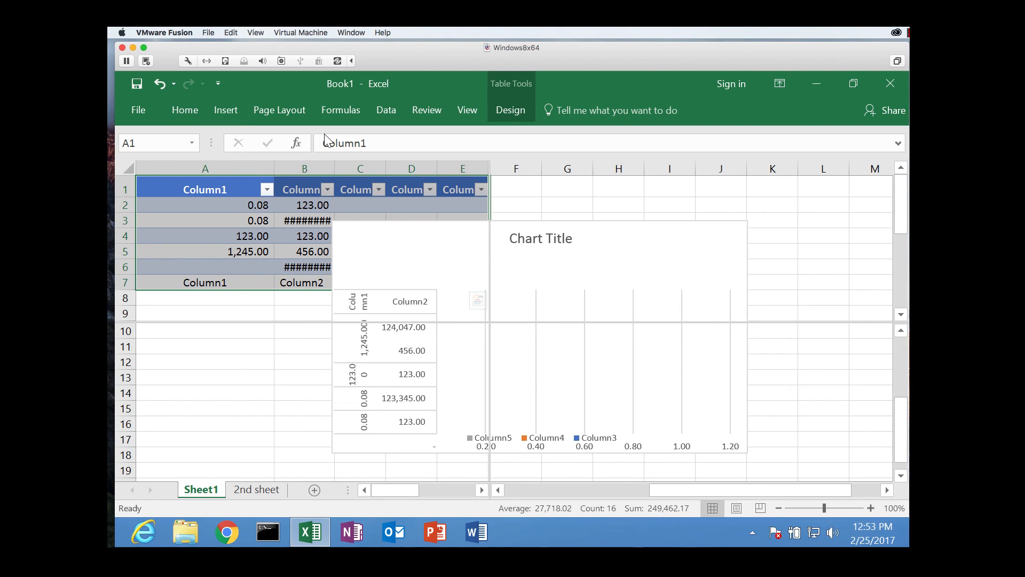